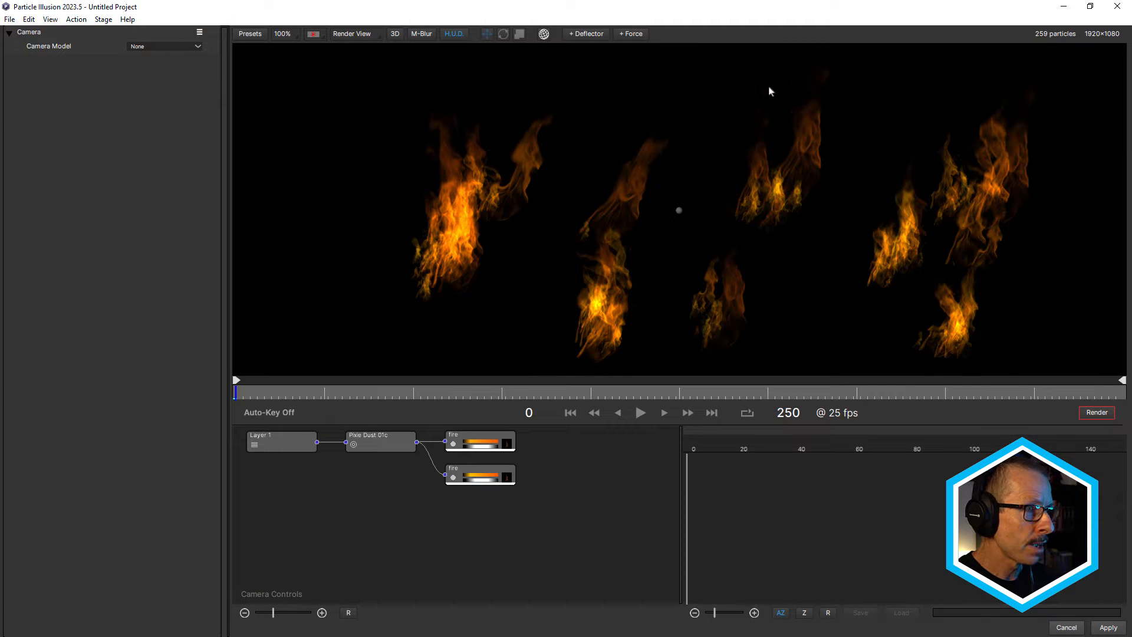
- Enlarge the node graph and scrub the timeline to frame 40 to examine the fire animation
{"action": "left_click", "coordinate": [50, 21]}
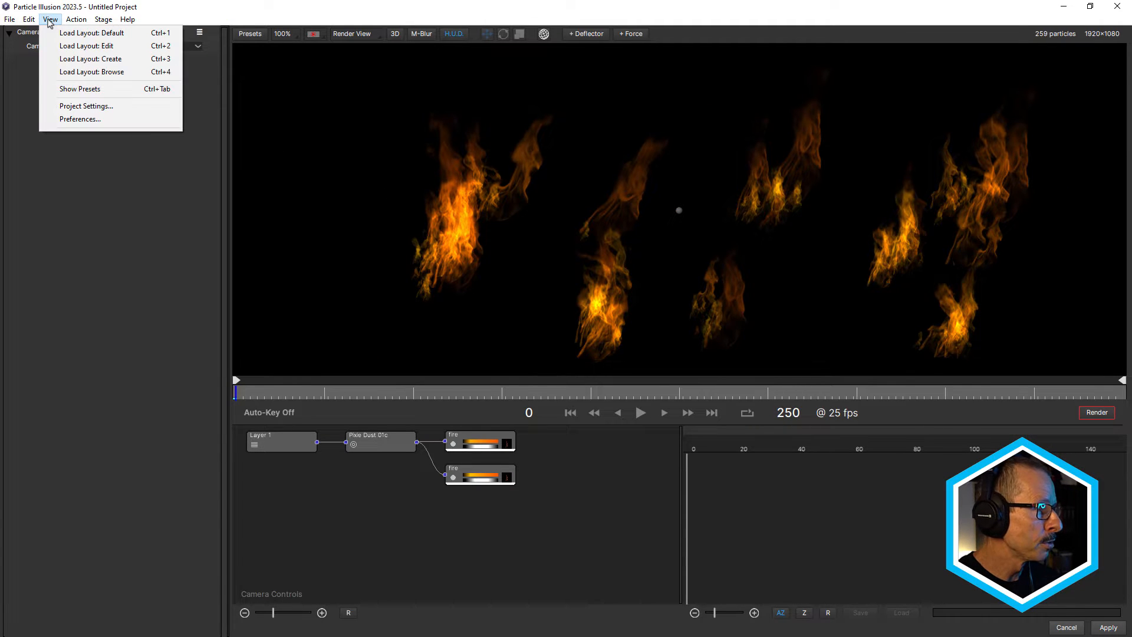
{"action": "left_click", "coordinate": [56, 17]}
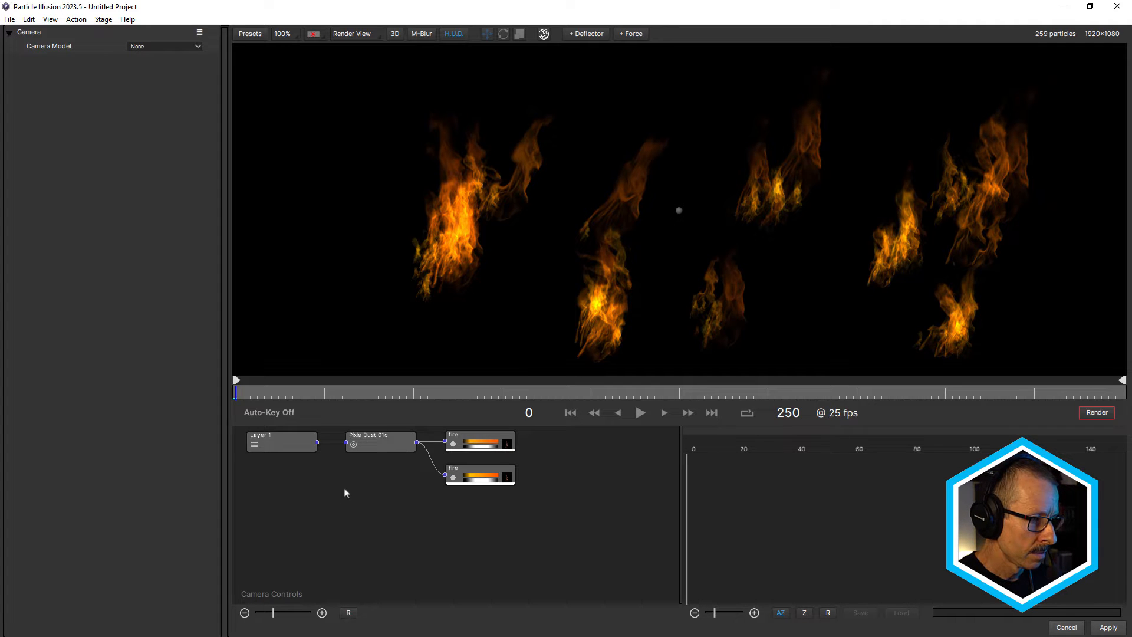
{"action": "left_click", "coordinate": [282, 611]}
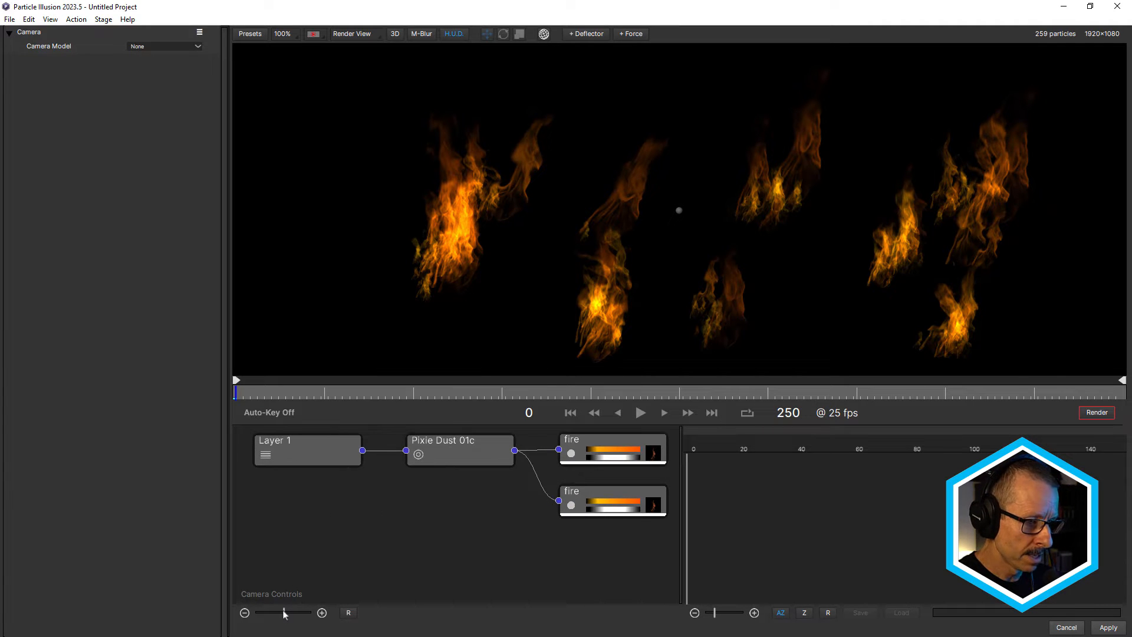
{"action": "left_click_drag", "start_coordinate": [273, 391], "coordinate": [429, 416]}
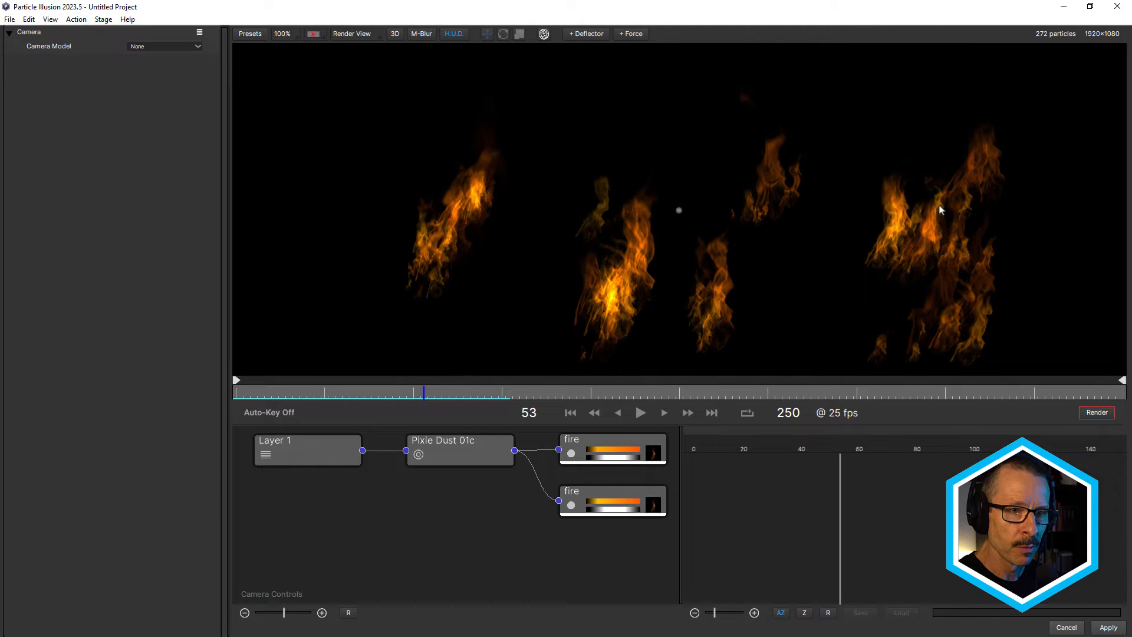
{"action": "left_click_drag", "start_coordinate": [327, 401], "coordinate": [378, 400]}
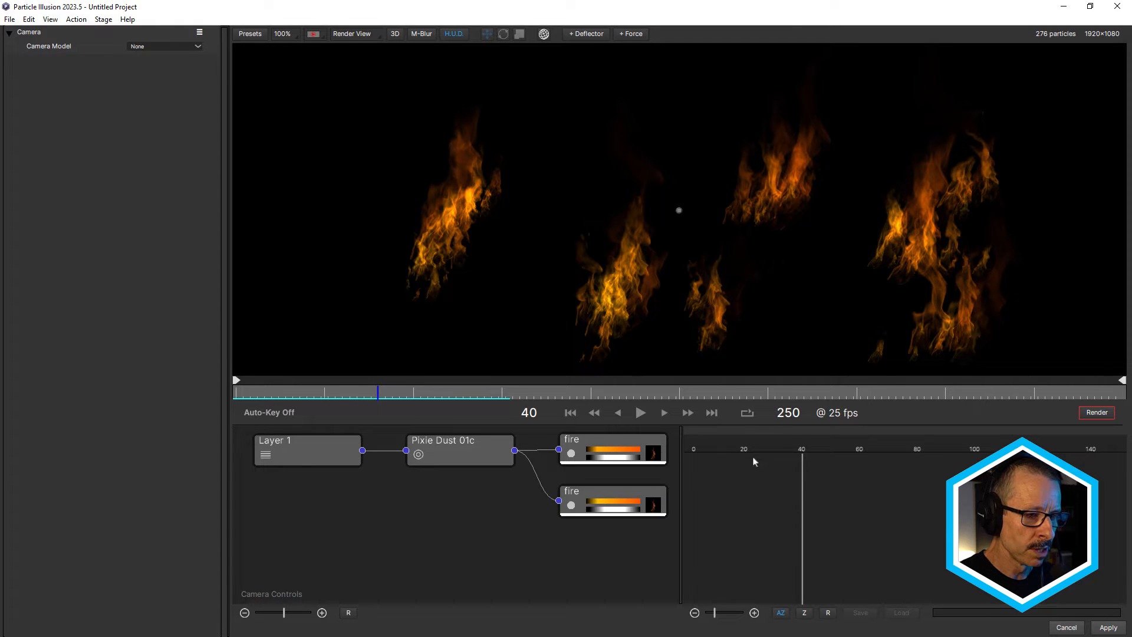
- Step through the frames of the upper fire particle's shape image to examine the flame sequence, leaving the shape as it is
{"action": "double_click", "coordinate": [656, 458]}
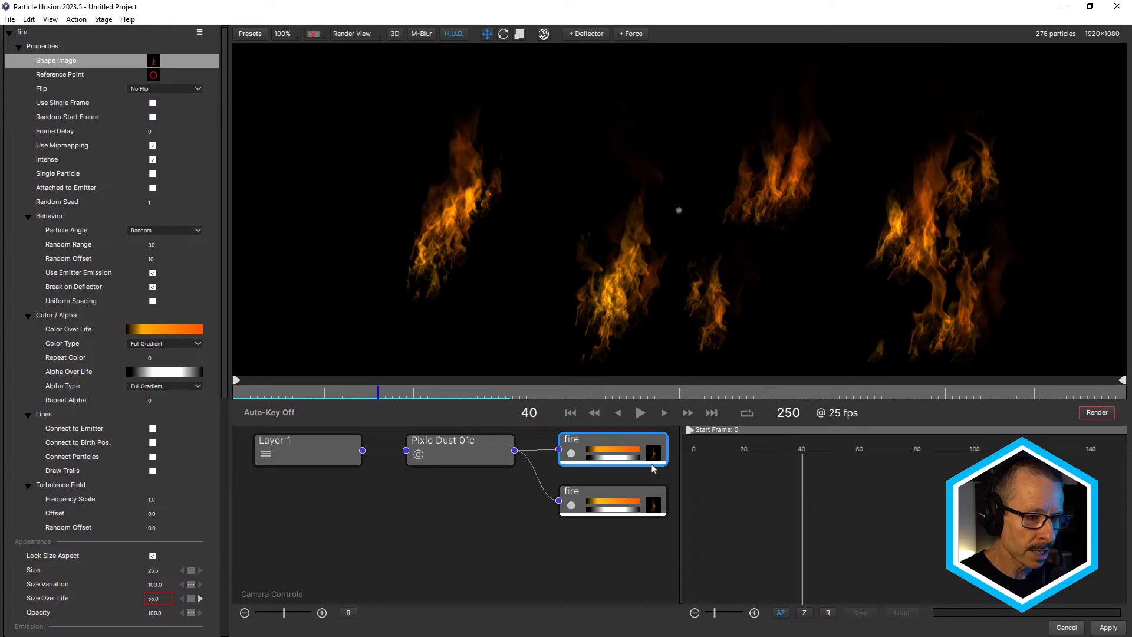
{"action": "left_click_drag", "start_coordinate": [603, 90], "coordinate": [643, 102]}
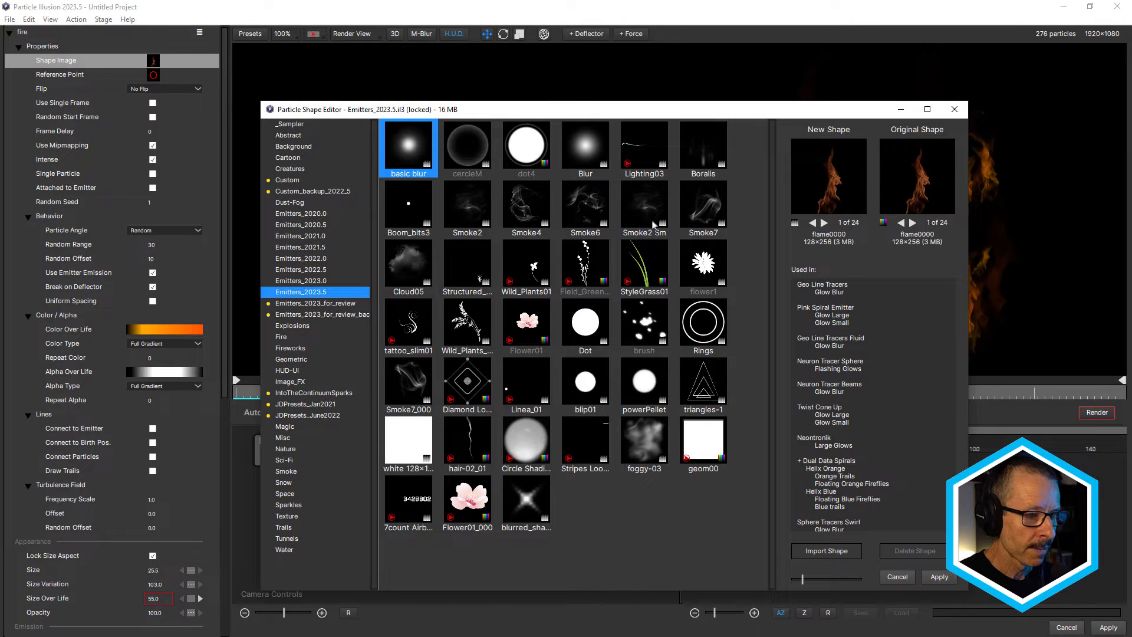
{"action": "left_click", "coordinate": [825, 223]}
{"action": "left_click", "coordinate": [824, 223]}
{"action": "left_click", "coordinate": [824, 223]}
{"action": "left_click", "coordinate": [825, 223]}
{"action": "left_click", "coordinate": [825, 223]}
{"action": "left_click", "coordinate": [824, 223]}
{"action": "left_click", "coordinate": [824, 223]}
{"action": "left_click", "coordinate": [824, 223]}
{"action": "left_click", "coordinate": [825, 224]}
{"action": "left_click", "coordinate": [825, 224]}
{"action": "left_click", "coordinate": [824, 224]}
{"action": "left_click", "coordinate": [825, 223]}
{"action": "left_click", "coordinate": [825, 224]}
{"action": "left_click", "coordinate": [825, 224]}
{"action": "left_click", "coordinate": [825, 223]}
{"action": "left_click", "coordinate": [825, 224]}
{"action": "left_click", "coordinate": [825, 224]}
{"action": "left_click", "coordinate": [824, 223]}
{"action": "left_click", "coordinate": [825, 224]}
{"action": "left_click", "coordinate": [825, 223]}
{"action": "left_click", "coordinate": [825, 223]}
{"action": "left_click", "coordinate": [813, 223]}
{"action": "left_click", "coordinate": [813, 223]}
{"action": "left_click", "coordinate": [813, 224]}
{"action": "left_click", "coordinate": [813, 223]}
{"action": "left_click", "coordinate": [813, 223]}
{"action": "left_click", "coordinate": [813, 224]}
{"action": "left_click", "coordinate": [813, 224]}
{"action": "left_click", "coordinate": [813, 224]}
{"action": "left_click", "coordinate": [813, 224]}
{"action": "left_click", "coordinate": [814, 224]}
{"action": "left_click", "coordinate": [813, 223]}
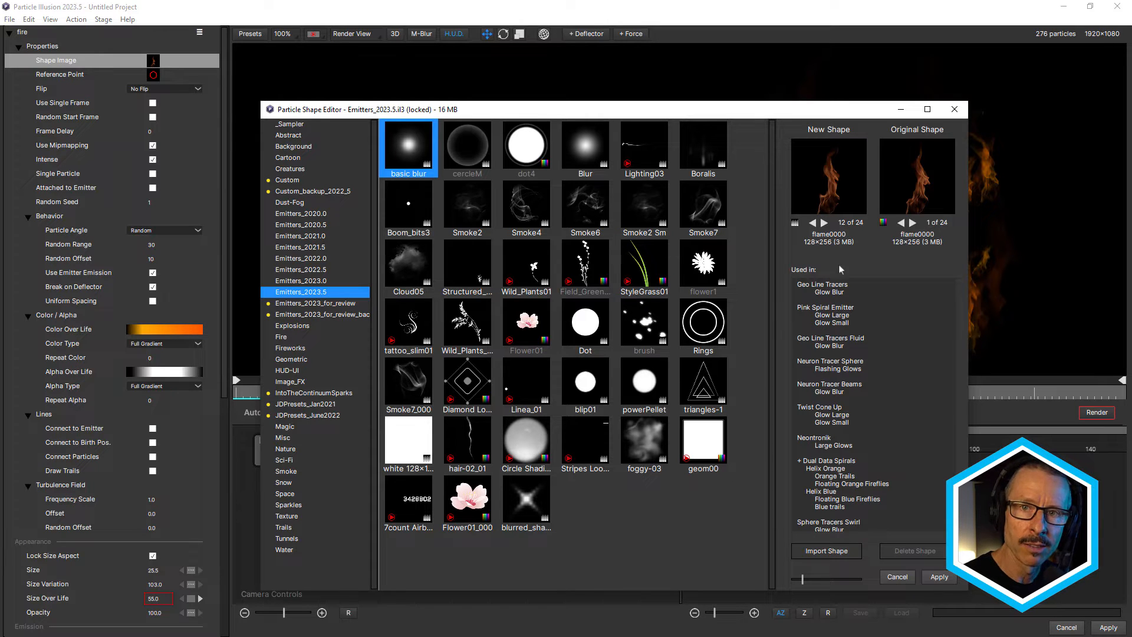
{"action": "left_click", "coordinate": [898, 577]}
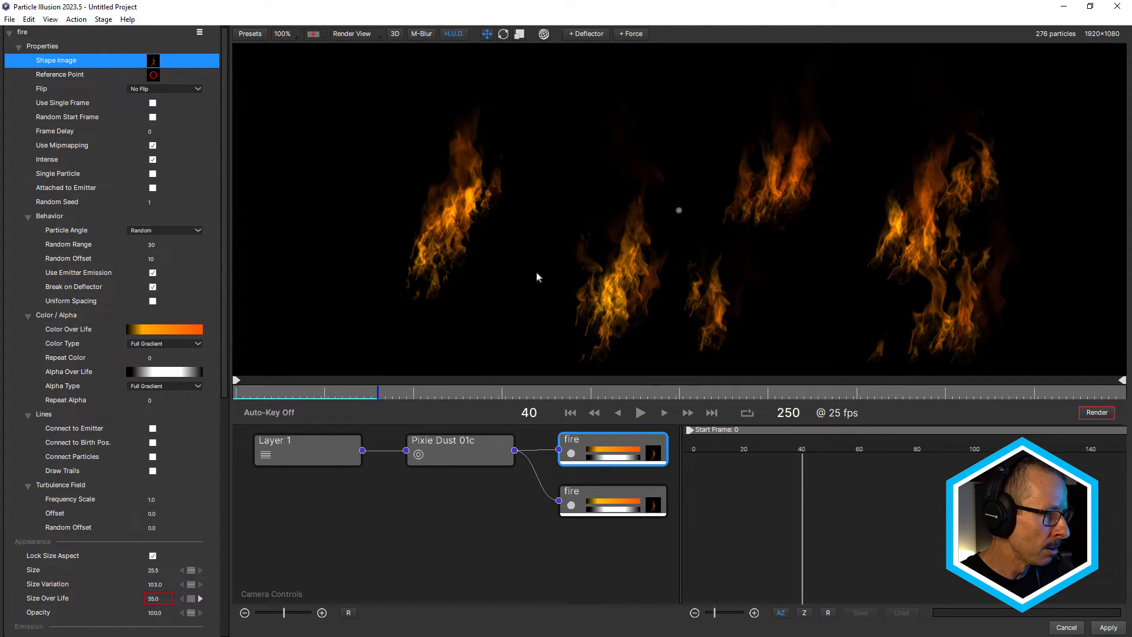
- Clear the upper fire particle's Color Over Life gradient to plain white and apply it
{"action": "left_click", "coordinate": [166, 332]}
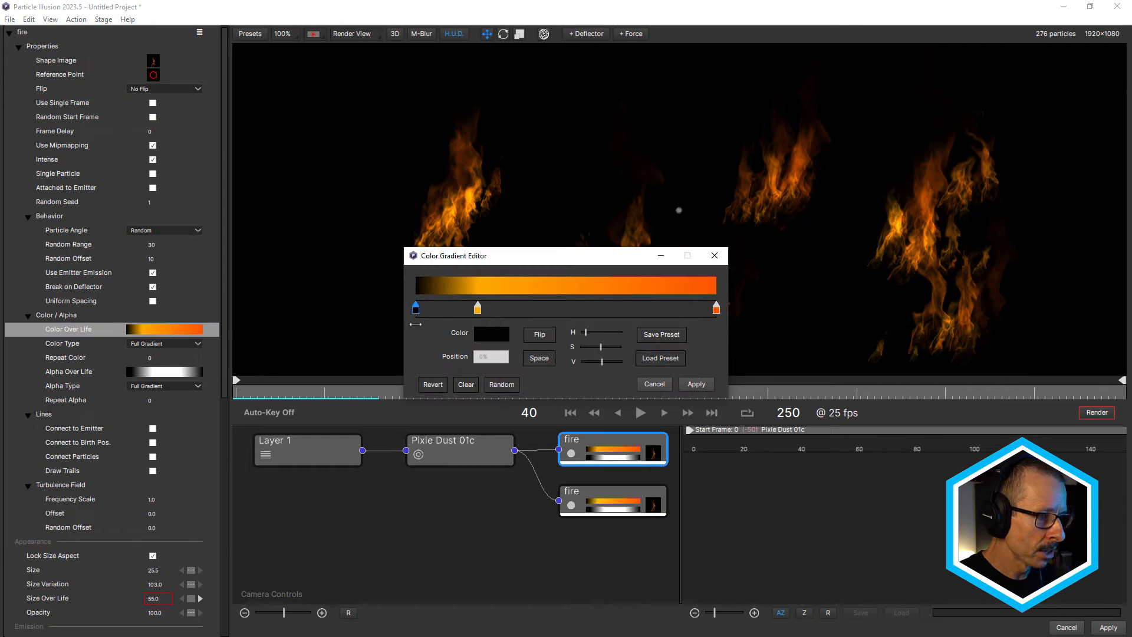
{"action": "left_click", "coordinate": [466, 384]}
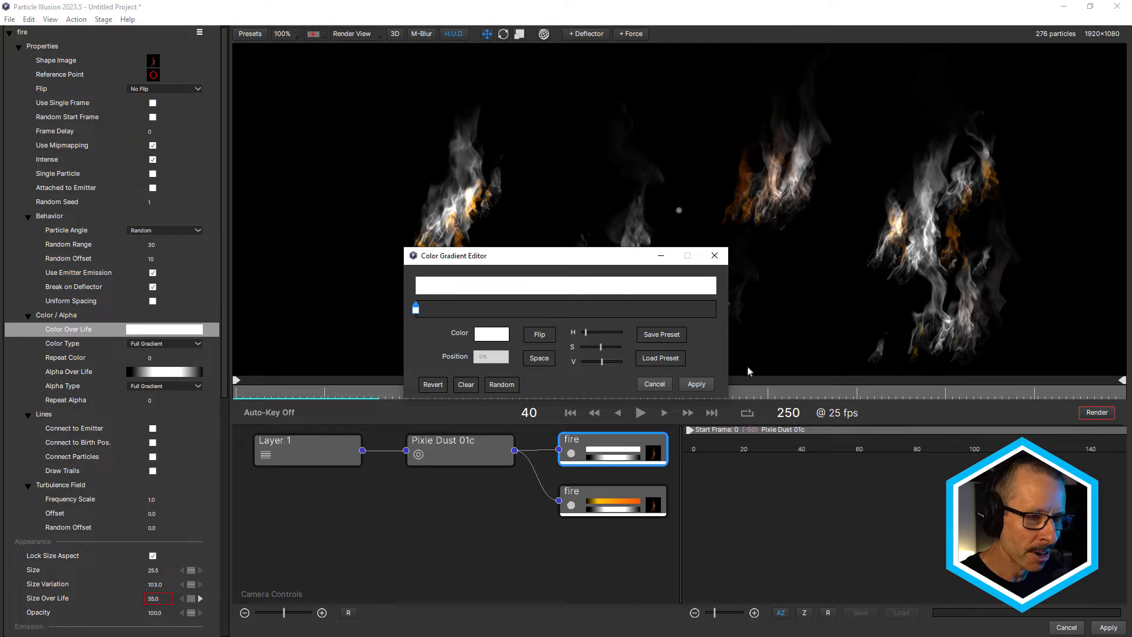
{"action": "left_click", "coordinate": [697, 384]}
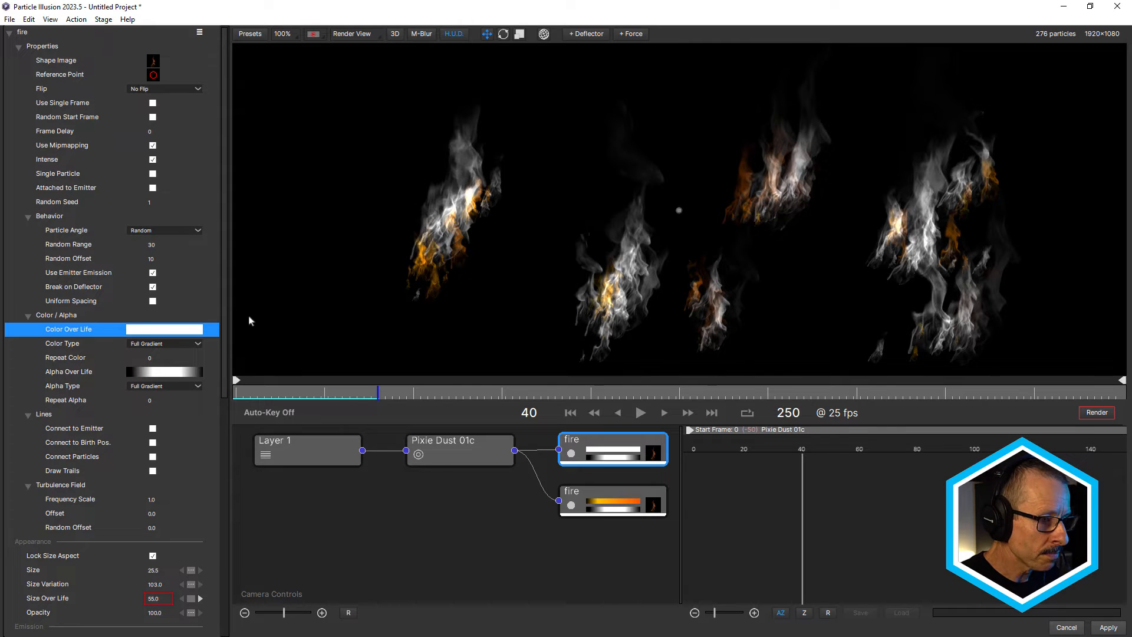
- Turn off Intense for the upper fire particle and check the flames at several frames
{"action": "left_click", "coordinate": [454, 450]}
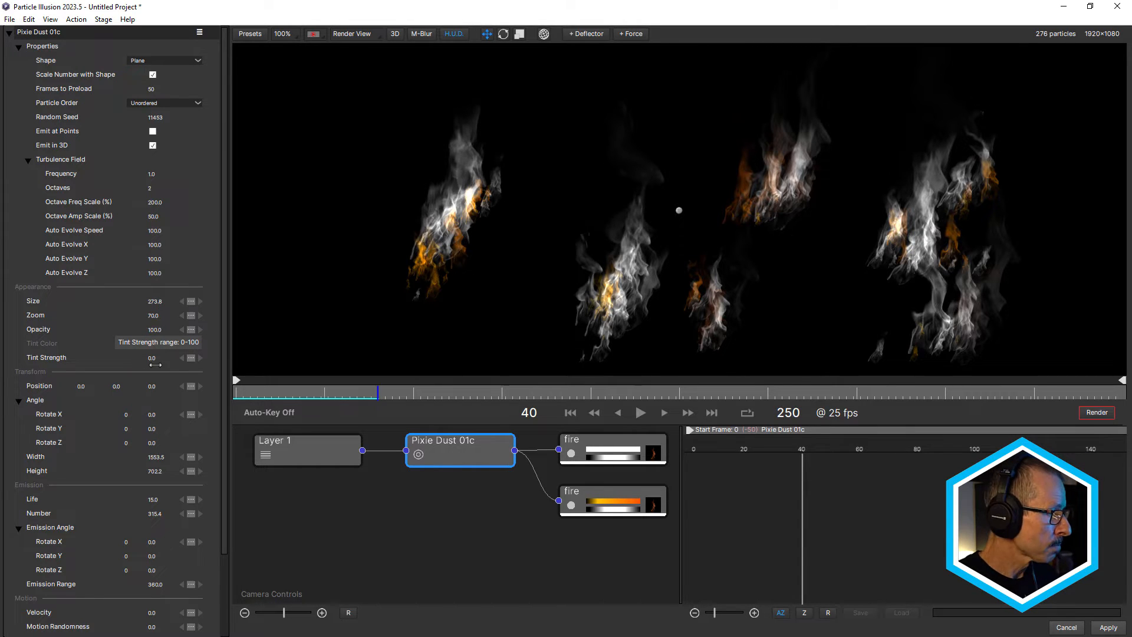
{"action": "left_click", "coordinate": [610, 450]}
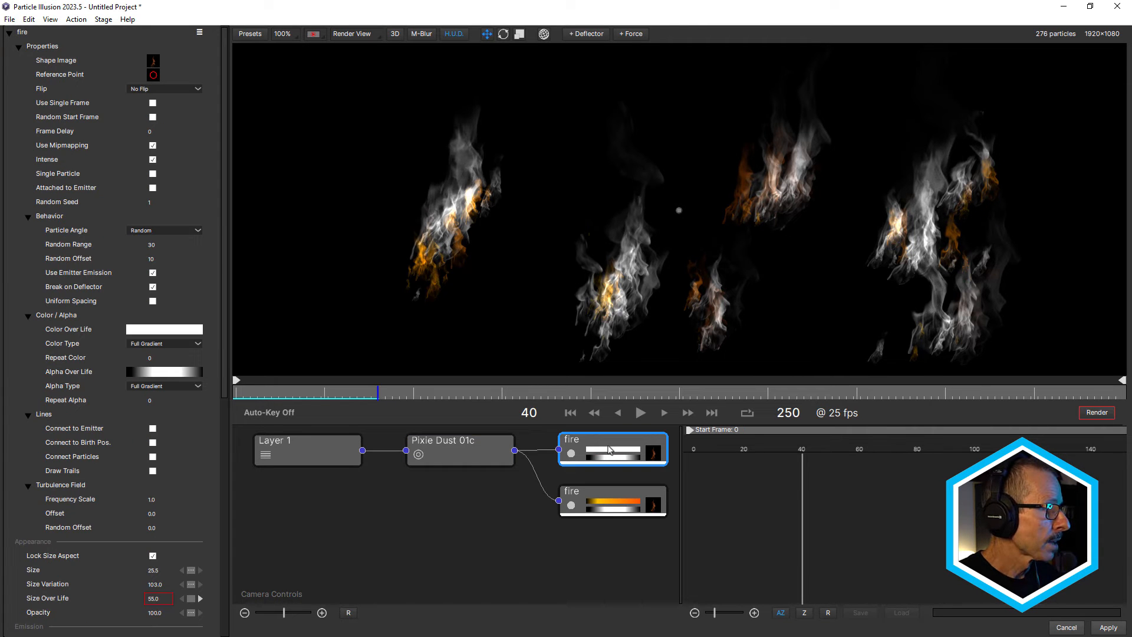
{"action": "left_click", "coordinate": [153, 160]}
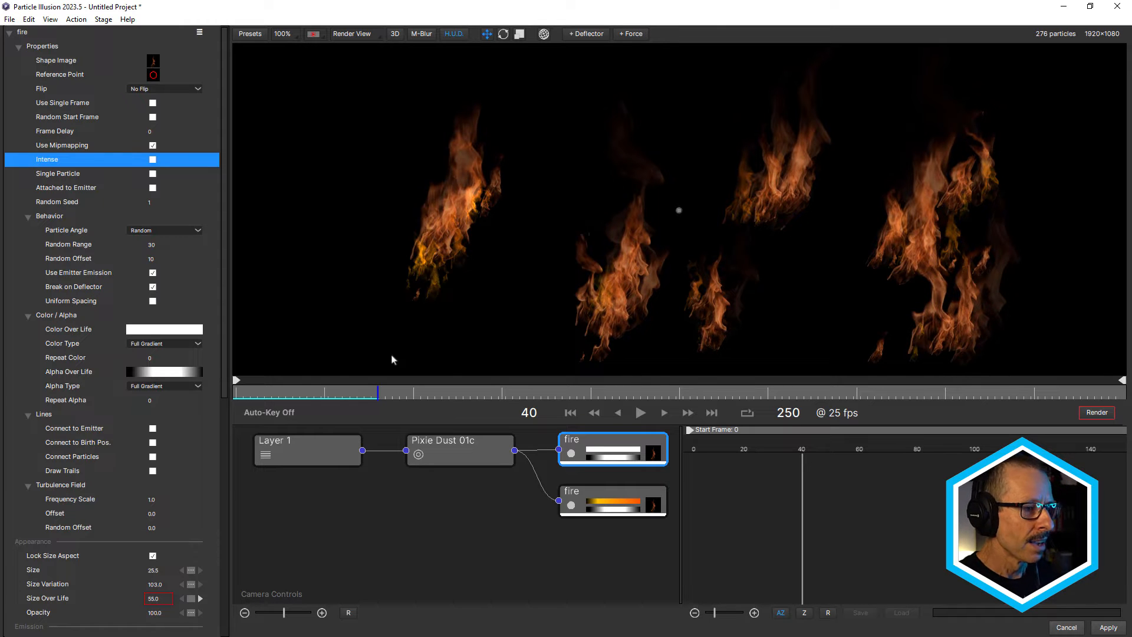
{"action": "left_click_drag", "start_coordinate": [287, 391], "coordinate": [361, 396]}
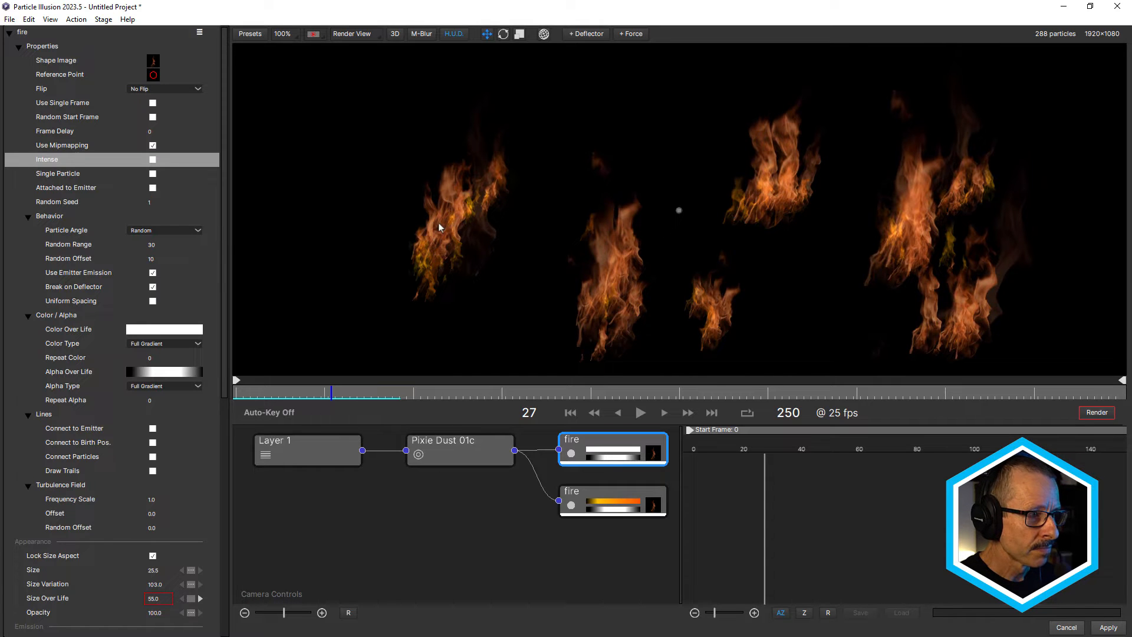
{"action": "scroll", "coordinate": [440, 227], "scroll_direction": "up", "scroll_amount": 1}
{"action": "scroll", "coordinate": [561, 259], "scroll_direction": "down", "scroll_amount": 1}
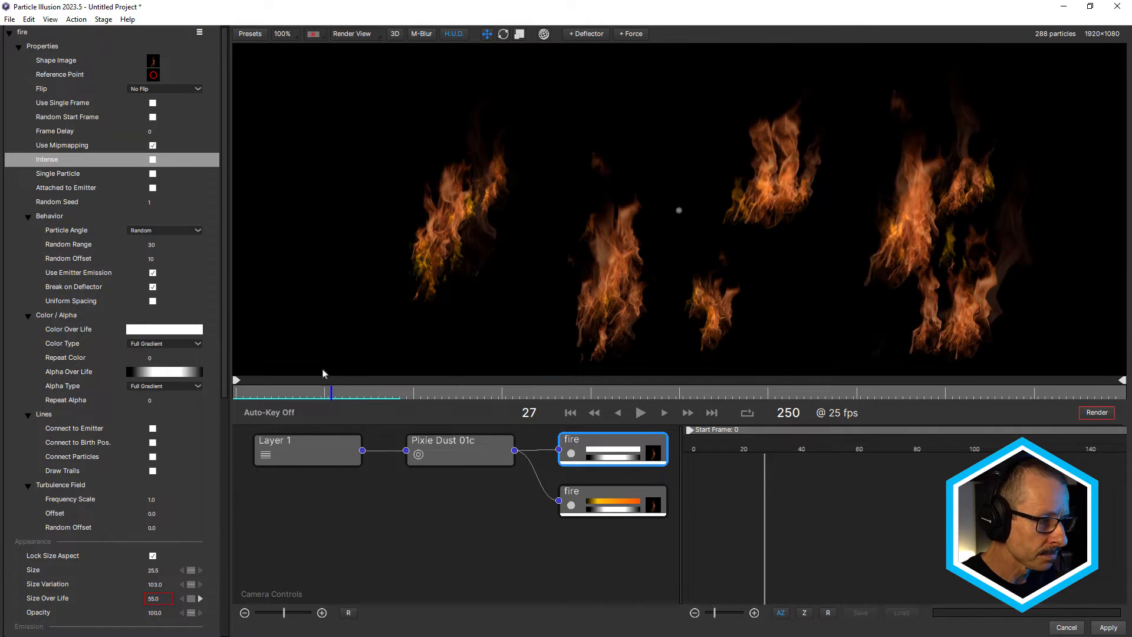
{"action": "left_click", "coordinate": [273, 394]}
{"action": "left_click_drag", "start_coordinate": [290, 399], "coordinate": [339, 405]}
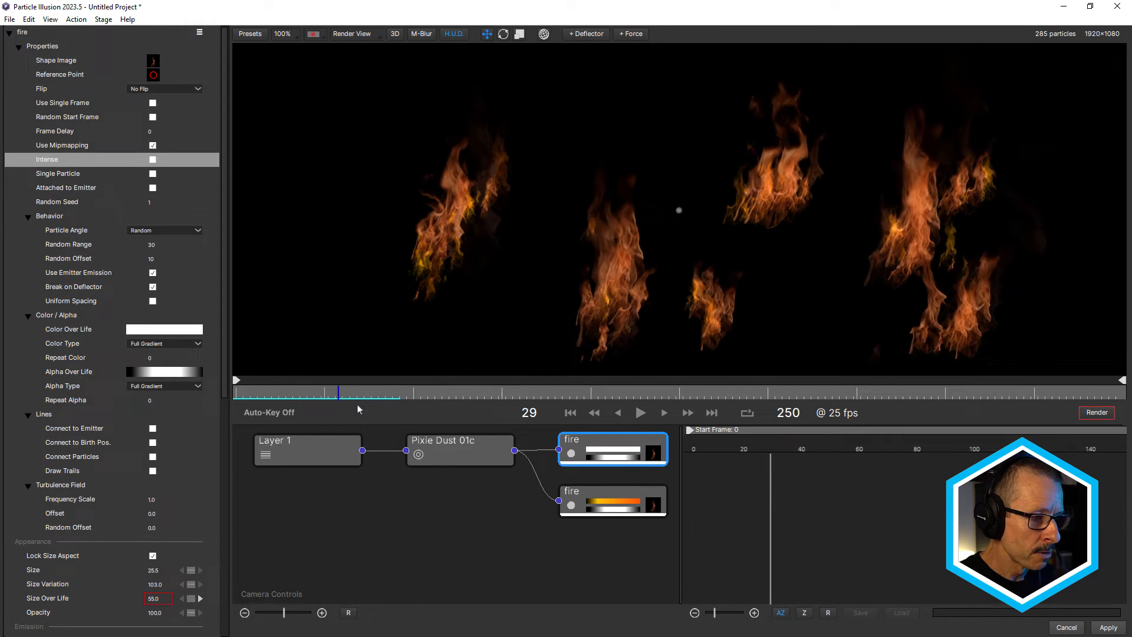
- Temporarily disable the upper fire particle to examine the lower one's colour settings and flames at different frames
{"action": "left_click", "coordinate": [570, 455]}
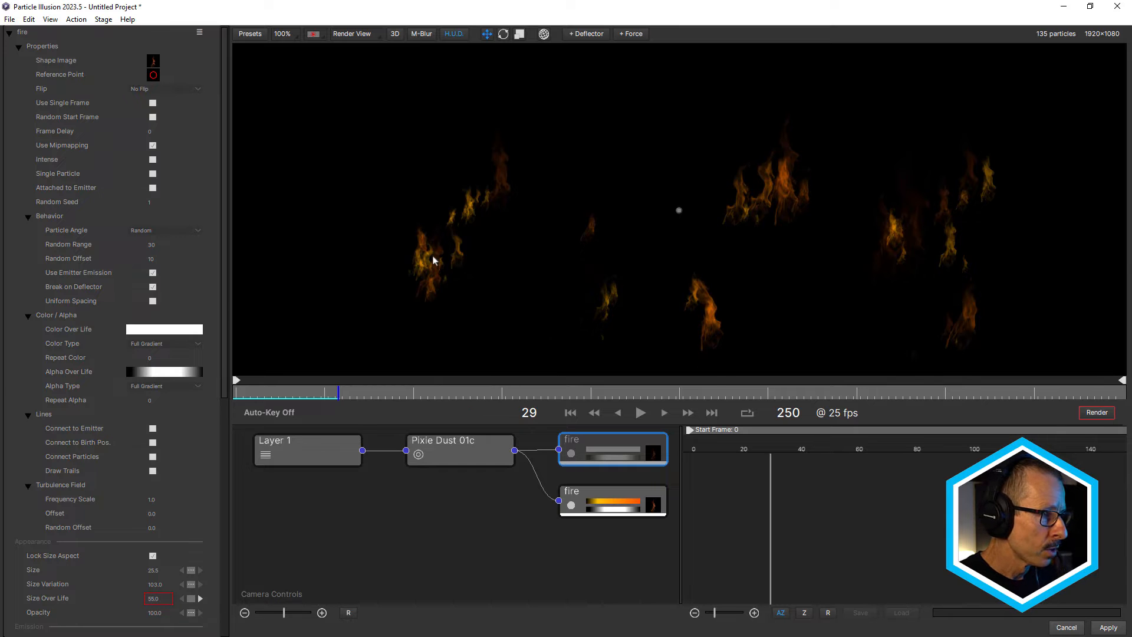
{"action": "scroll", "coordinate": [434, 260], "scroll_direction": "up", "scroll_amount": 1}
{"action": "left_click", "coordinate": [619, 499]}
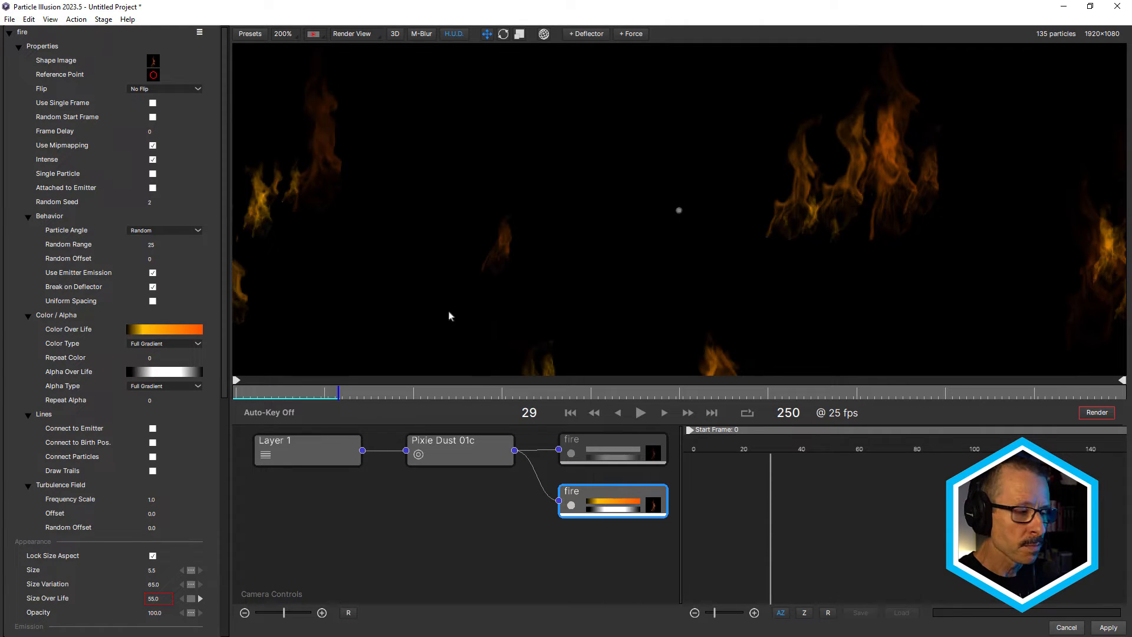
{"action": "left_click", "coordinate": [165, 344]}
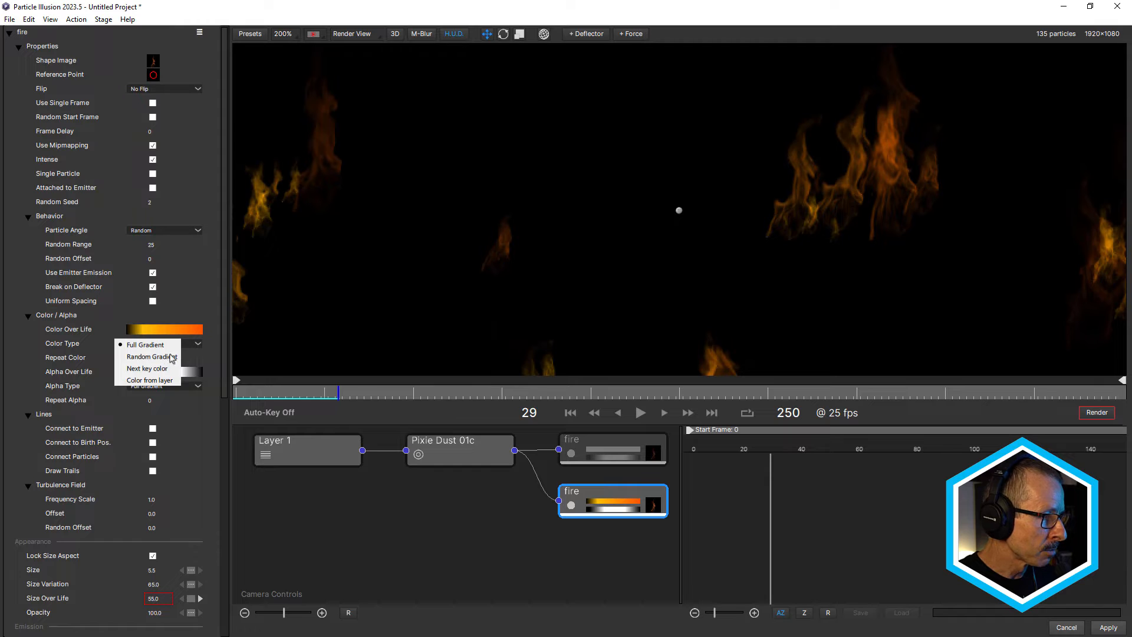
{"action": "left_click", "coordinate": [109, 334]}
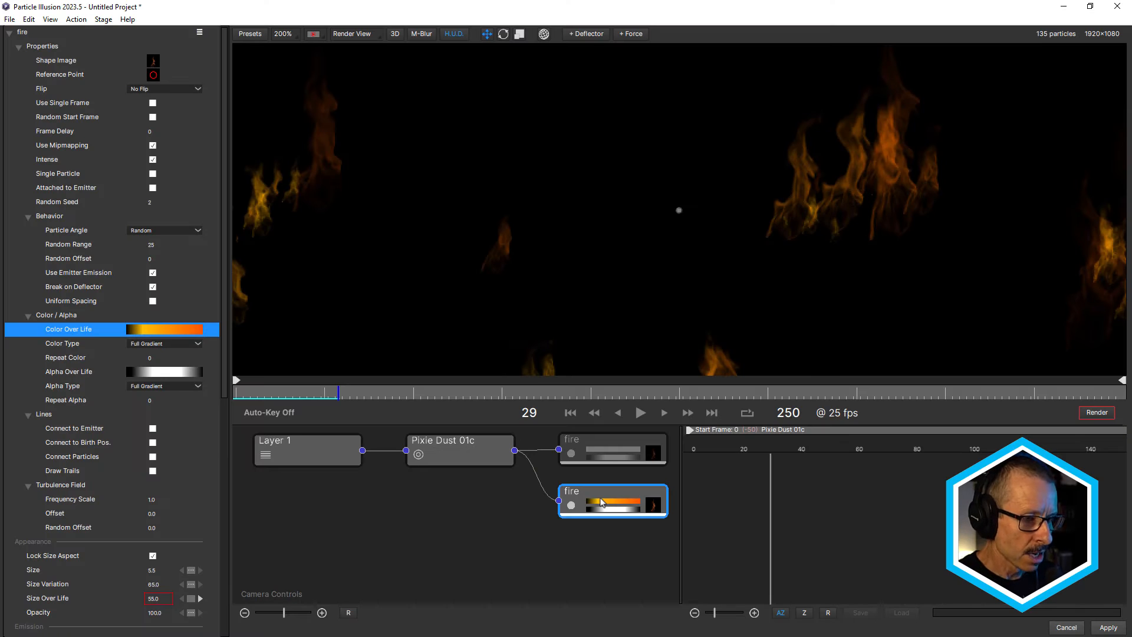
{"action": "mouse_move", "coordinate": [274, 393]}
{"action": "left_mouse_down"}
{"action": "mouse_move", "coordinate": [252, 392]}
{"action": "mouse_move", "coordinate": [288, 391]}
{"action": "left_mouse_up"}
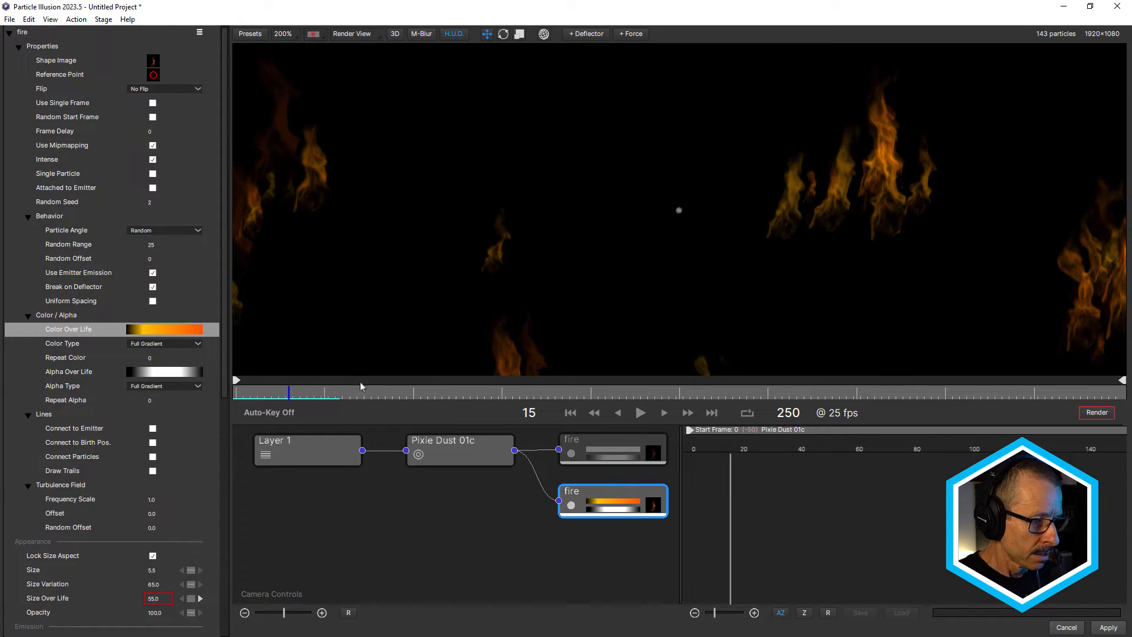
{"action": "left_click", "coordinate": [293, 390]}
{"action": "scroll", "coordinate": [584, 260], "scroll_direction": "down", "scroll_amount": 2}
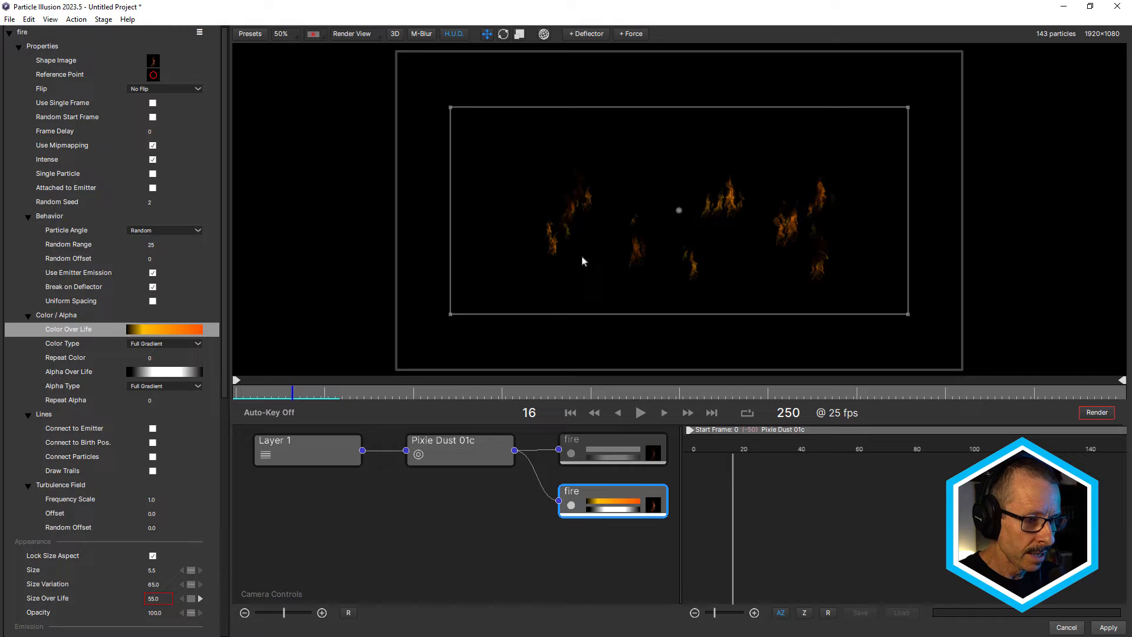
{"action": "scroll", "coordinate": [583, 262], "scroll_direction": "up", "scroll_amount": 1}
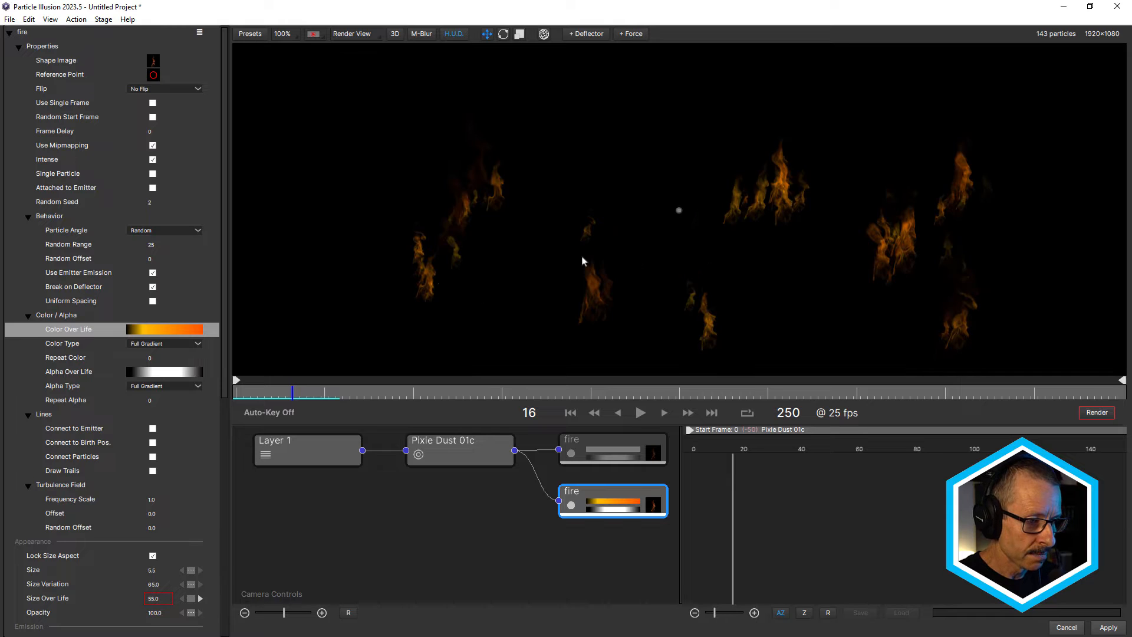
{"action": "left_click", "coordinate": [572, 454]}
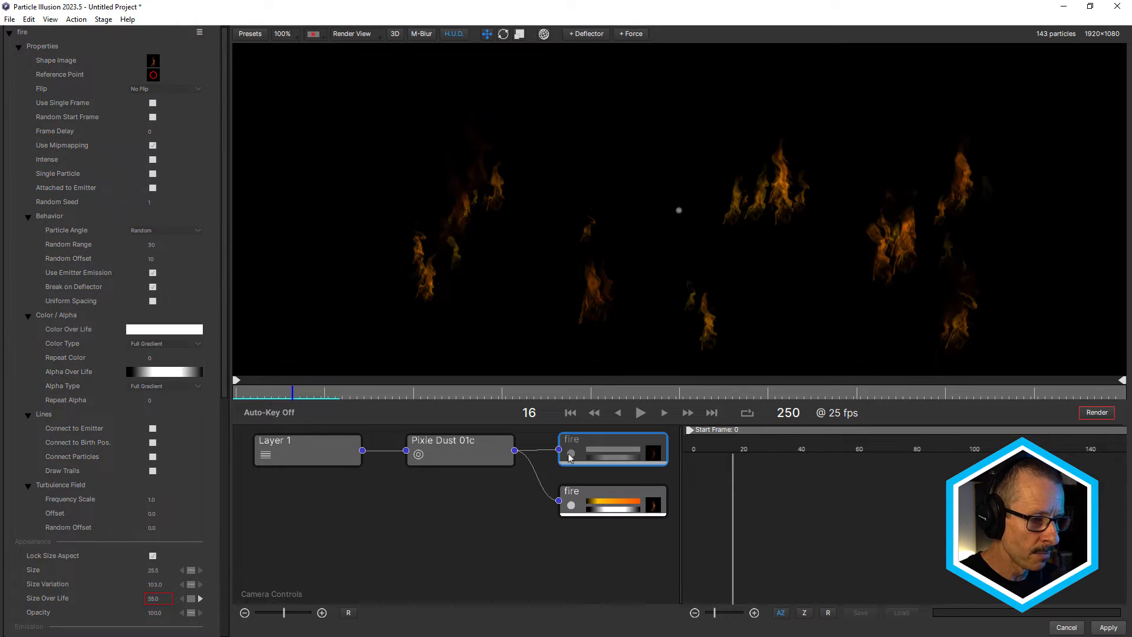
- Begin importing a new shape for the upper fire particle's shape image
{"action": "left_click", "coordinate": [660, 454]}
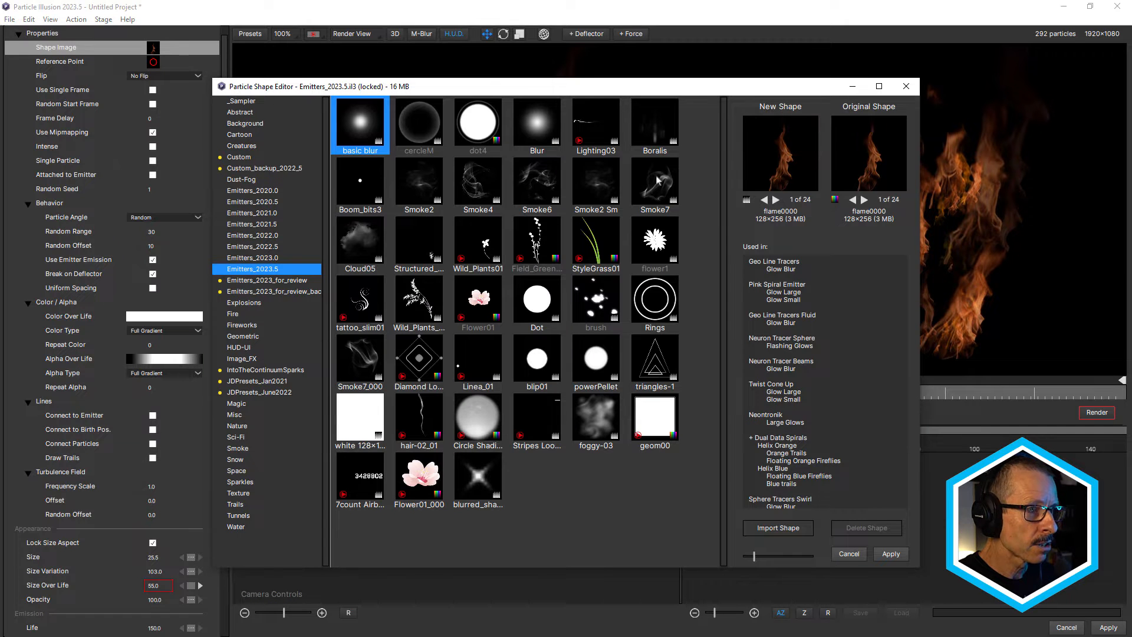
{"action": "left_click_drag", "start_coordinate": [630, 88], "coordinate": [679, 130]}
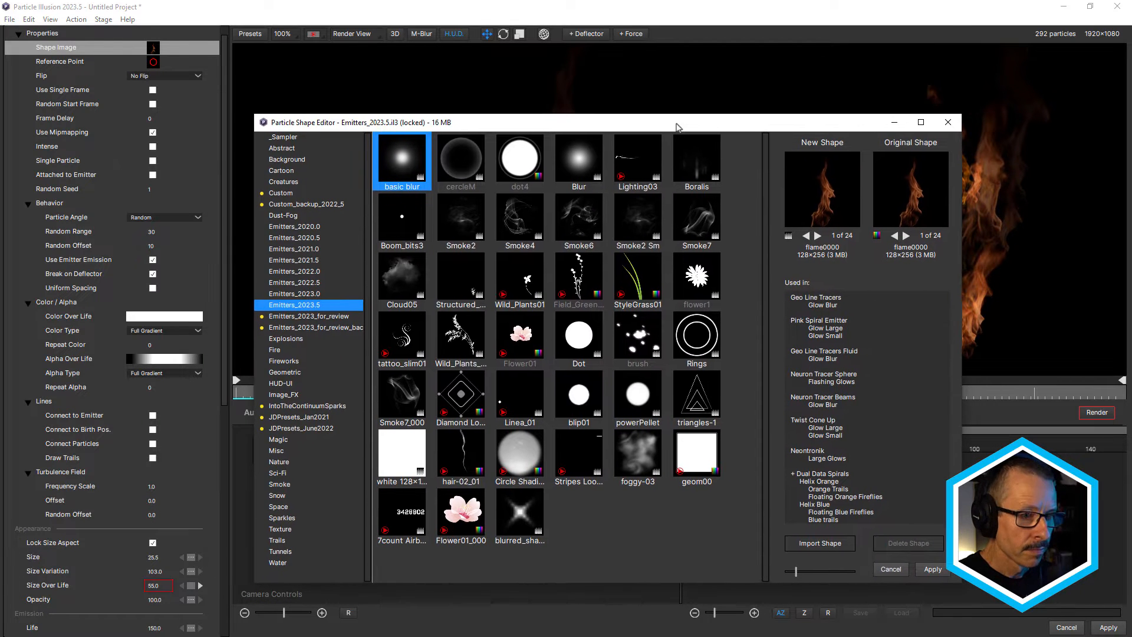
{"action": "left_click", "coordinate": [820, 543]}
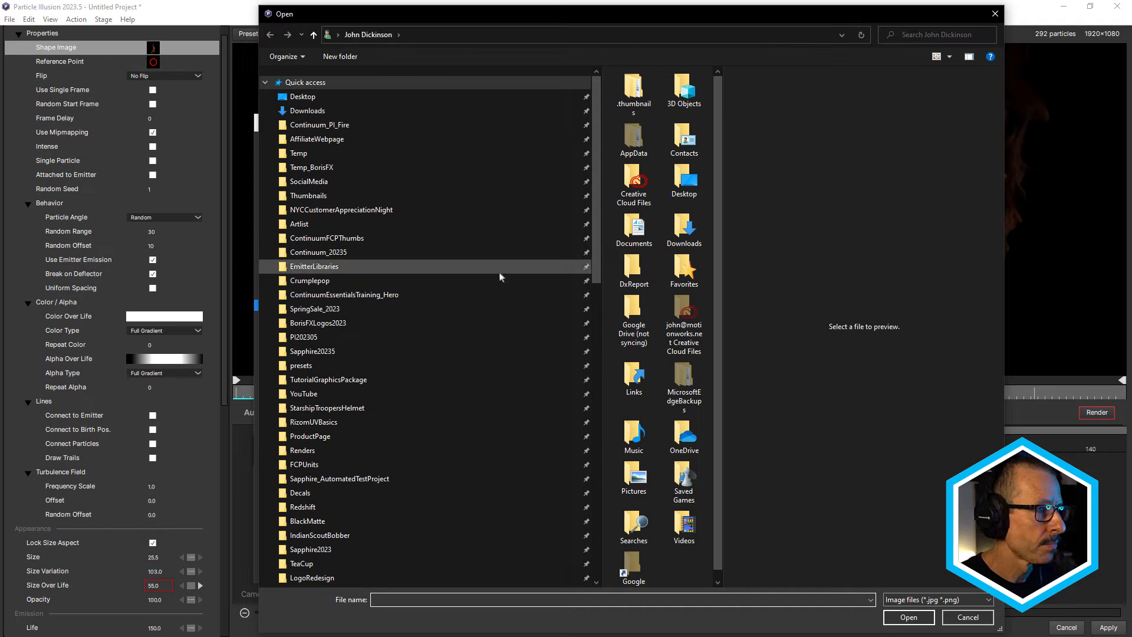
{"action": "left_click_drag", "start_coordinate": [724, 289], "coordinate": [858, 305]}
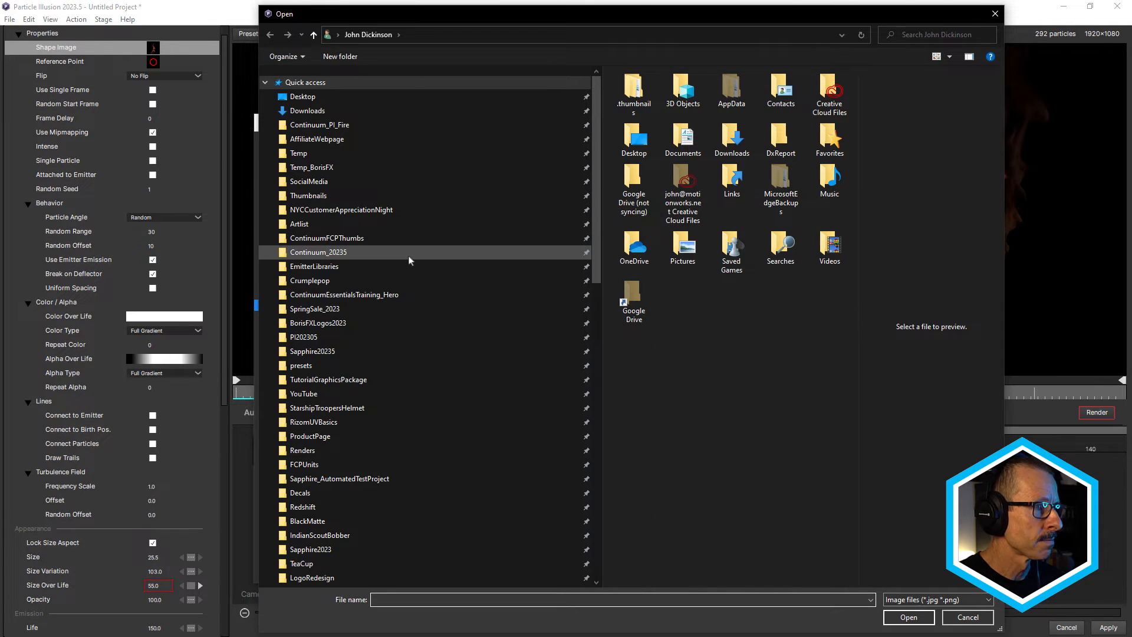
- Open Torch_Windy_2_00000.png from Continuum_PI_Fire/Particles/TorchWindy2/Torch_Windy_02 as the new particle shape
{"action": "left_click", "coordinate": [354, 124]}
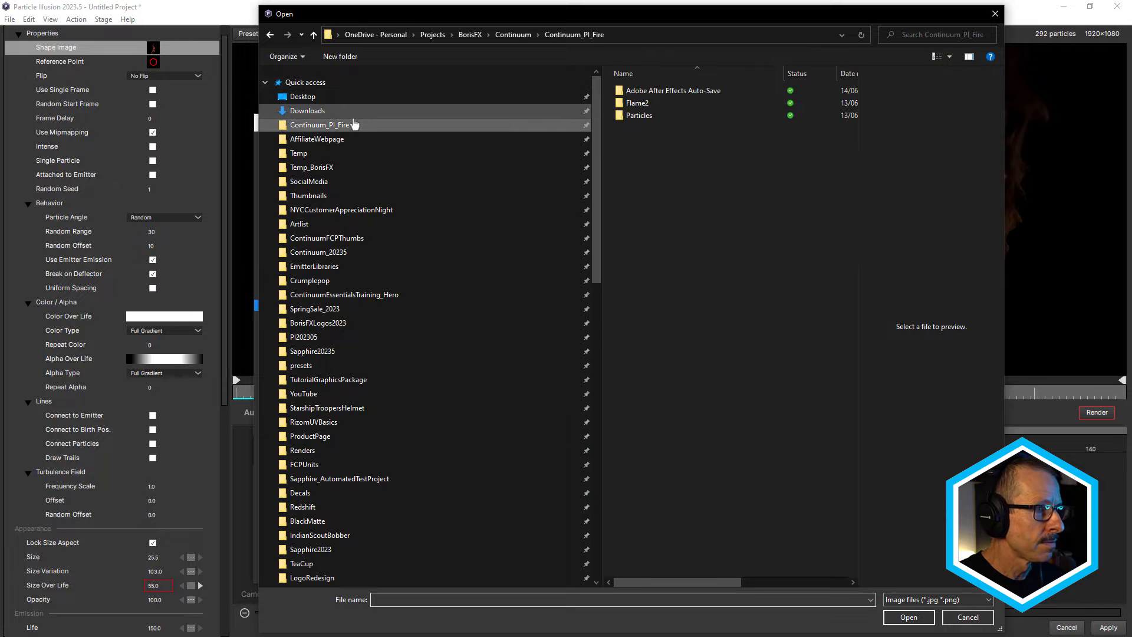
{"action": "left_click", "coordinate": [653, 117]}
{"action": "double_click", "coordinate": [650, 116]}
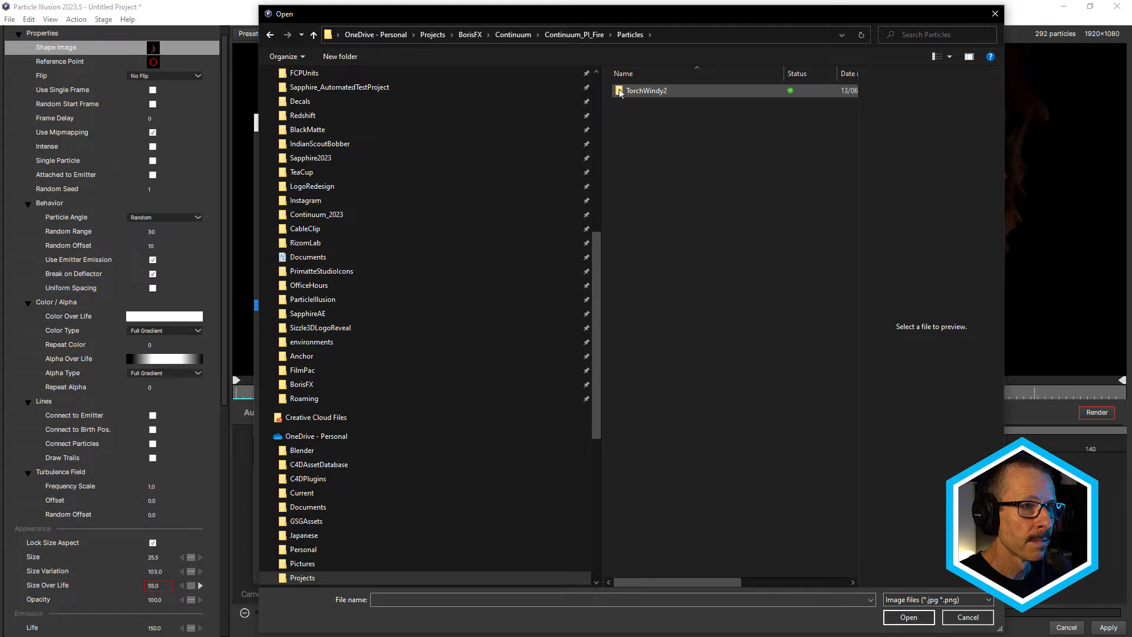
{"action": "double_click", "coordinate": [646, 92]}
{"action": "double_click", "coordinate": [643, 91]}
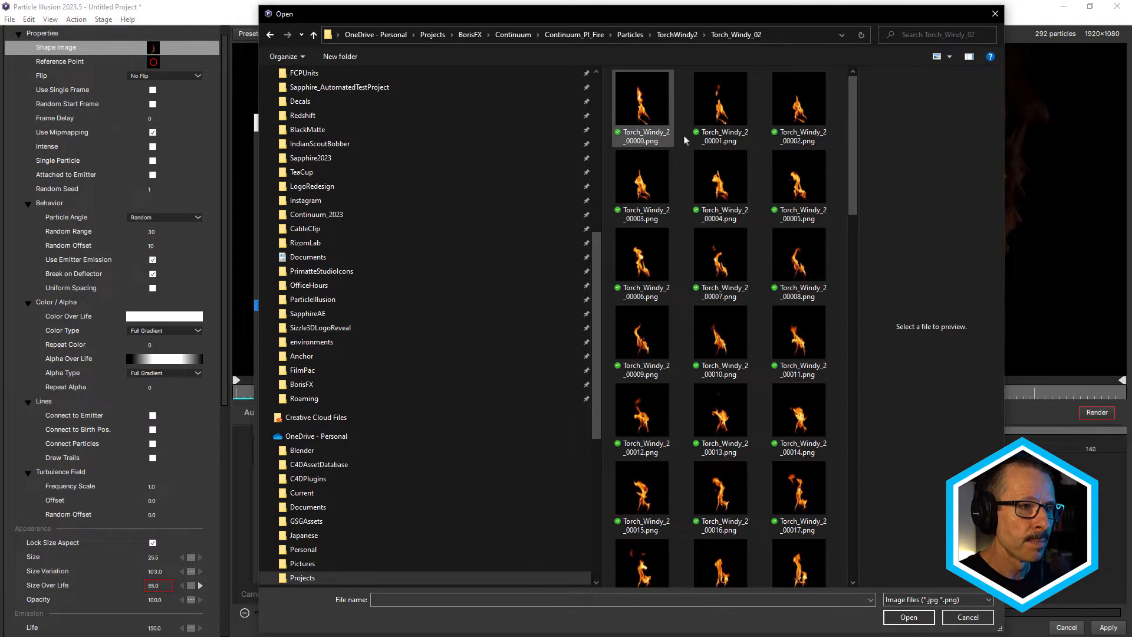
{"action": "left_click_drag", "start_coordinate": [852, 124], "coordinate": [843, 83]}
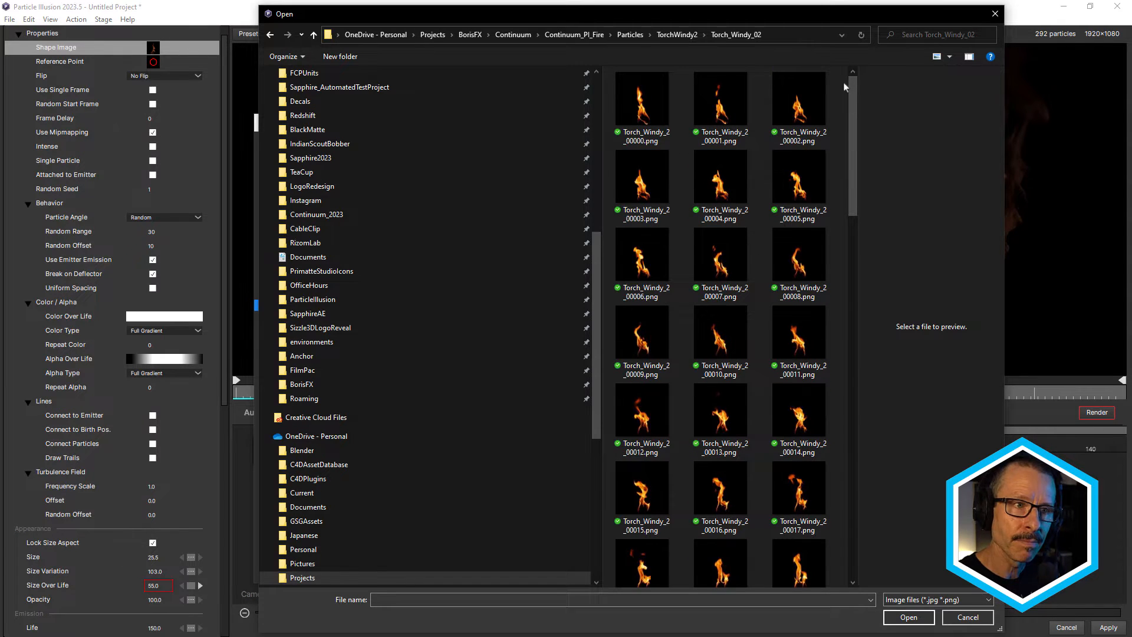
{"action": "left_click", "coordinate": [643, 91]}
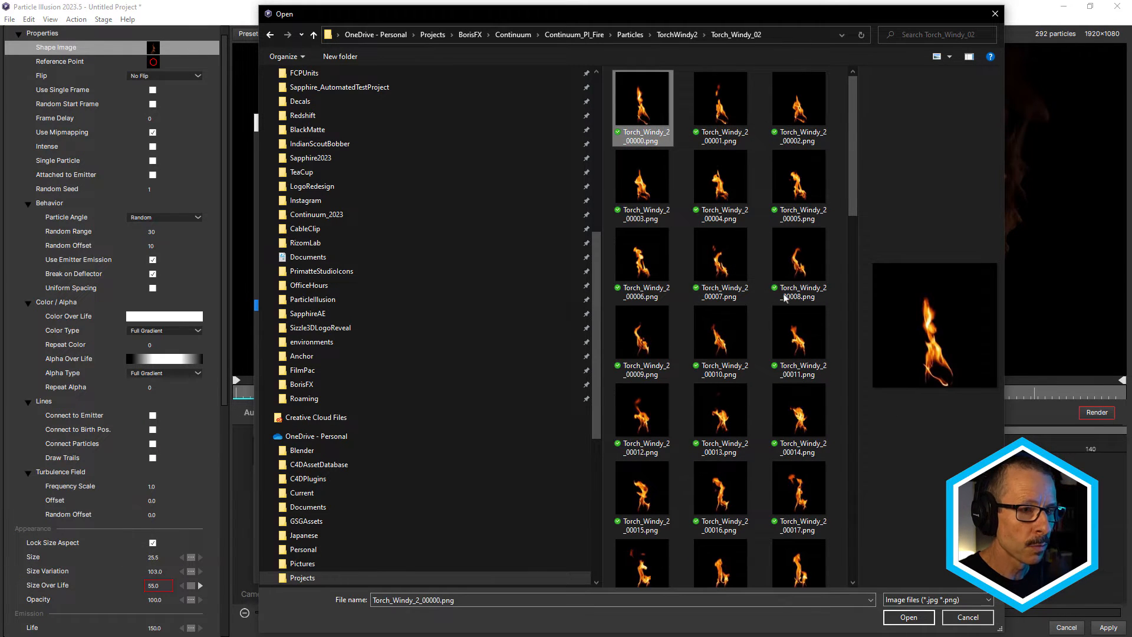
{"action": "left_click", "coordinate": [908, 618]}
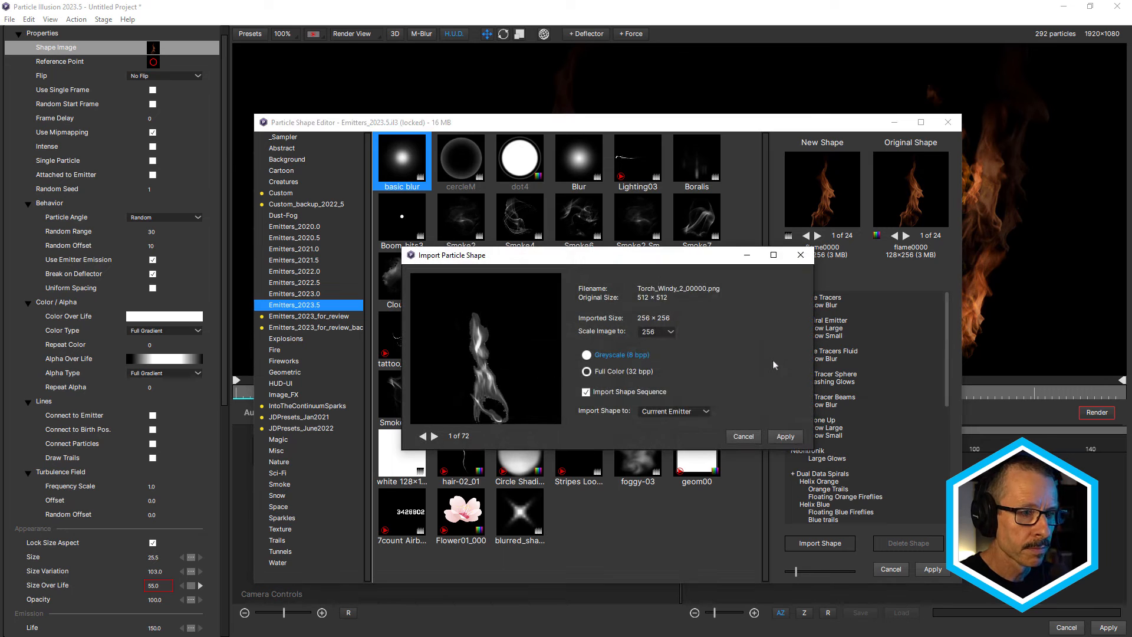
- Import the torch shape sequence in Full Color (32 bpp), scaled to 256, into the current emitter
{"action": "left_click_drag", "start_coordinate": [623, 260], "coordinate": [636, 203]}
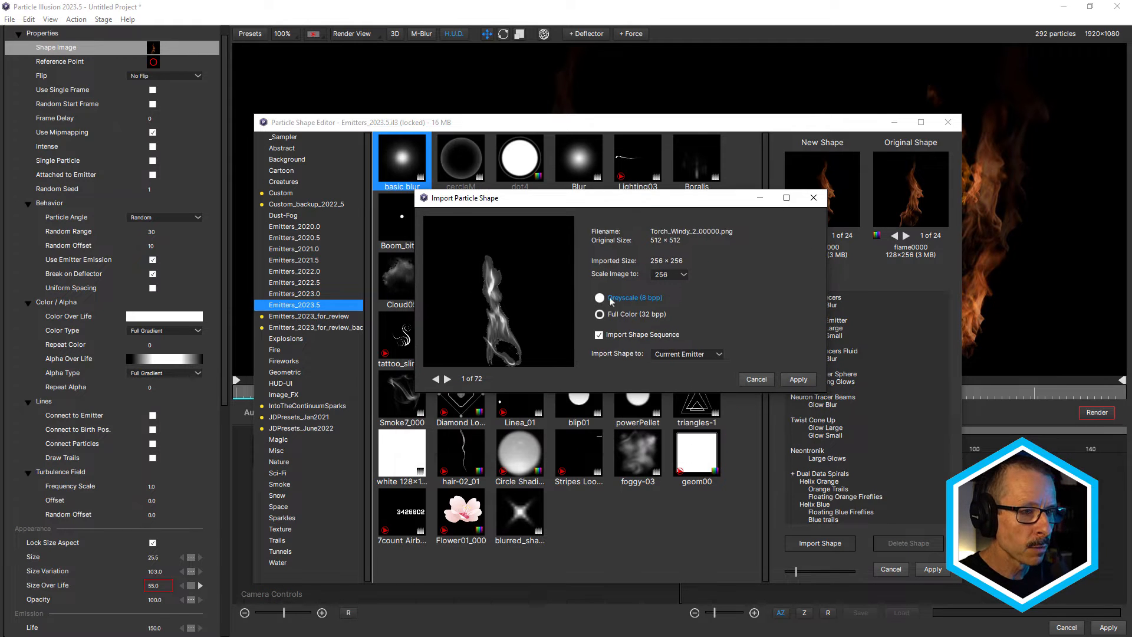
{"action": "left_click", "coordinate": [600, 315]}
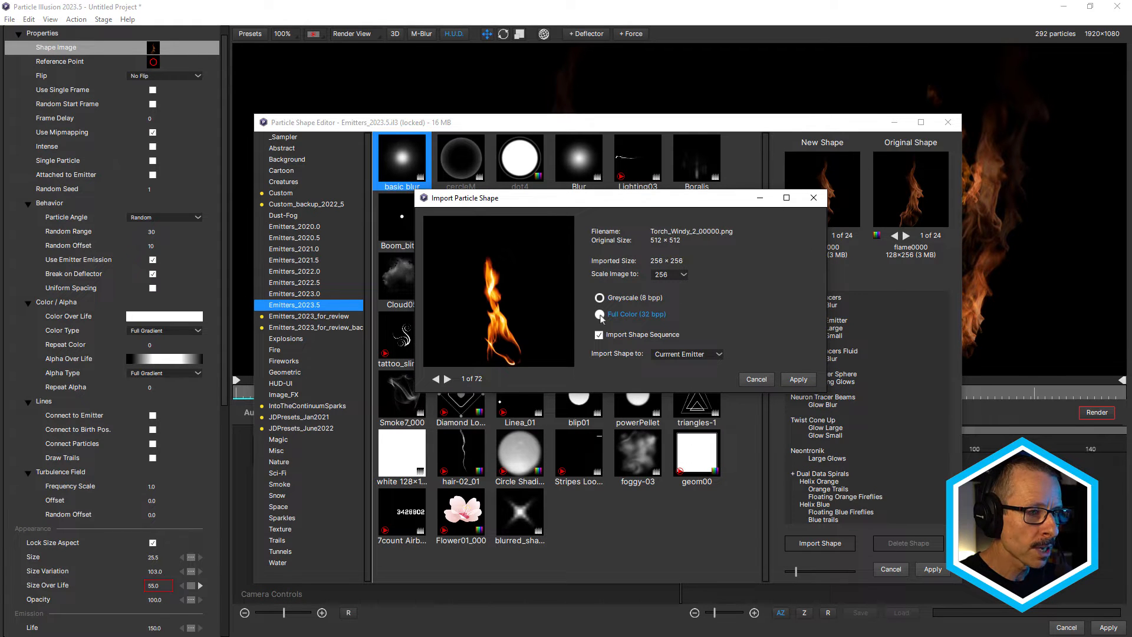
{"action": "left_click", "coordinate": [684, 276]}
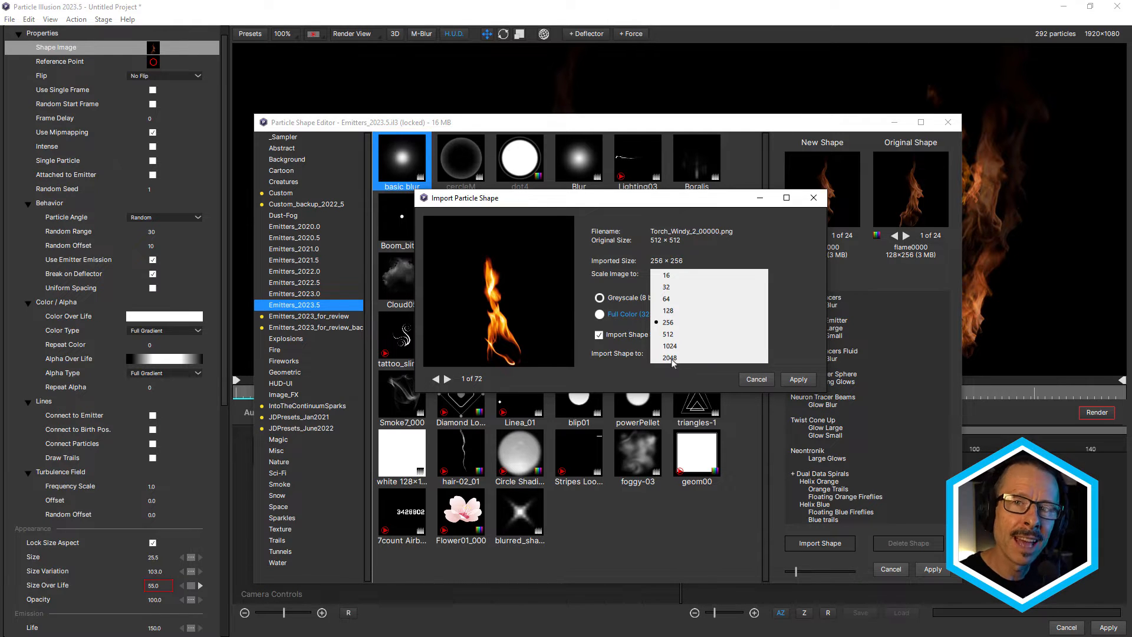
{"action": "left_click", "coordinate": [670, 323]}
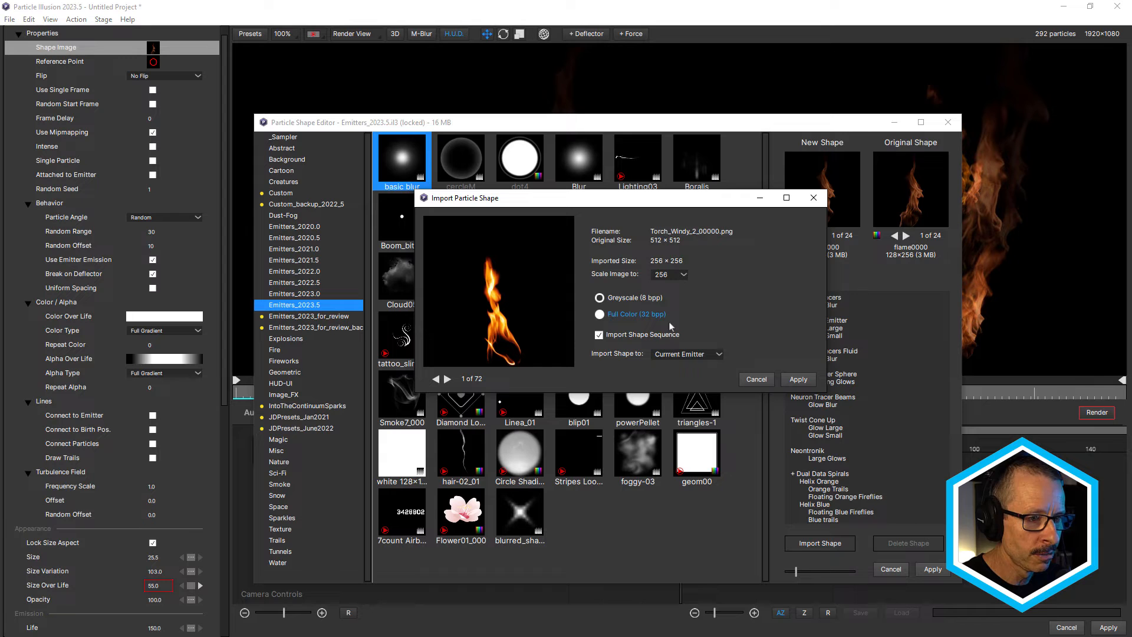
{"action": "left_click", "coordinate": [798, 380]}
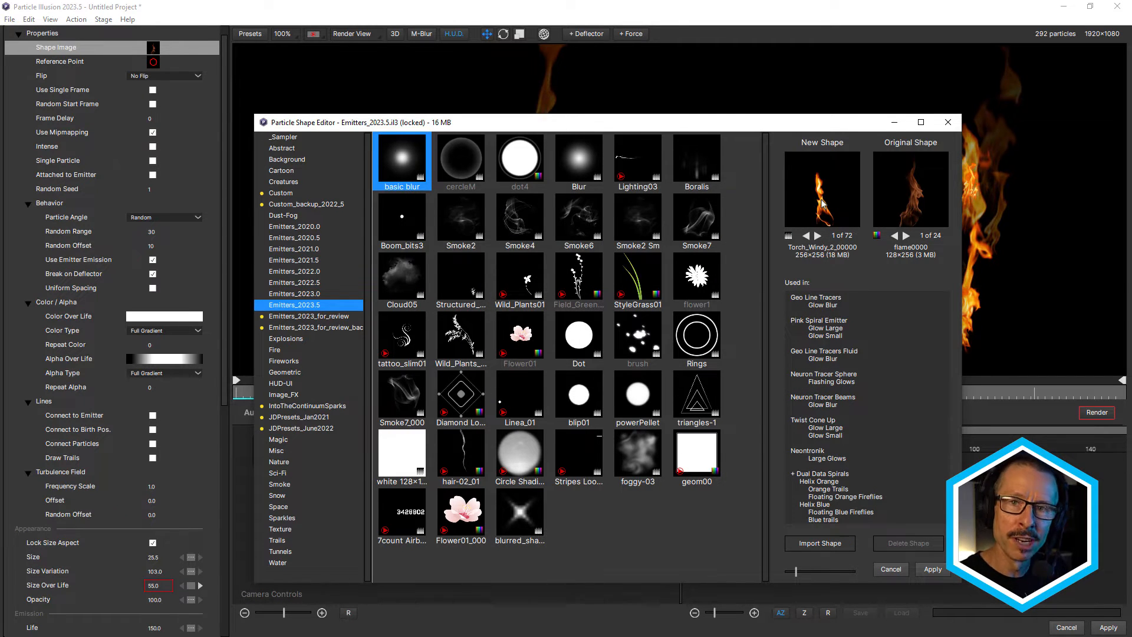
- Apply the imported torch sequence as the upper fire particle's shape and check the flames on the timeline
{"action": "left_click_drag", "start_coordinate": [825, 123], "coordinate": [776, 112]}
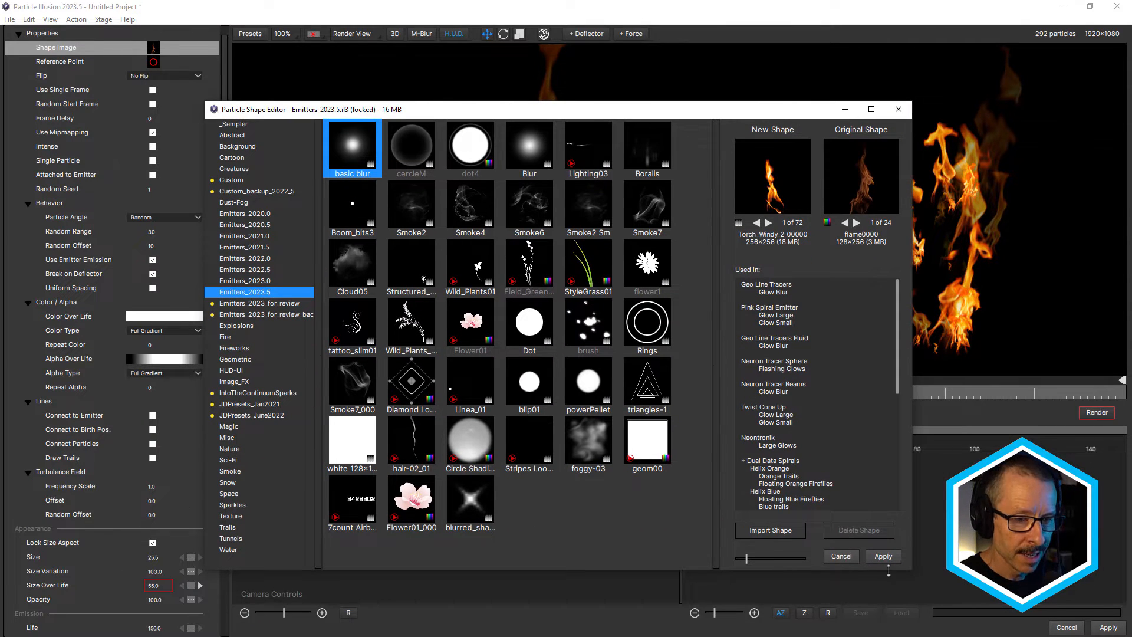
{"action": "left_click", "coordinate": [883, 557]}
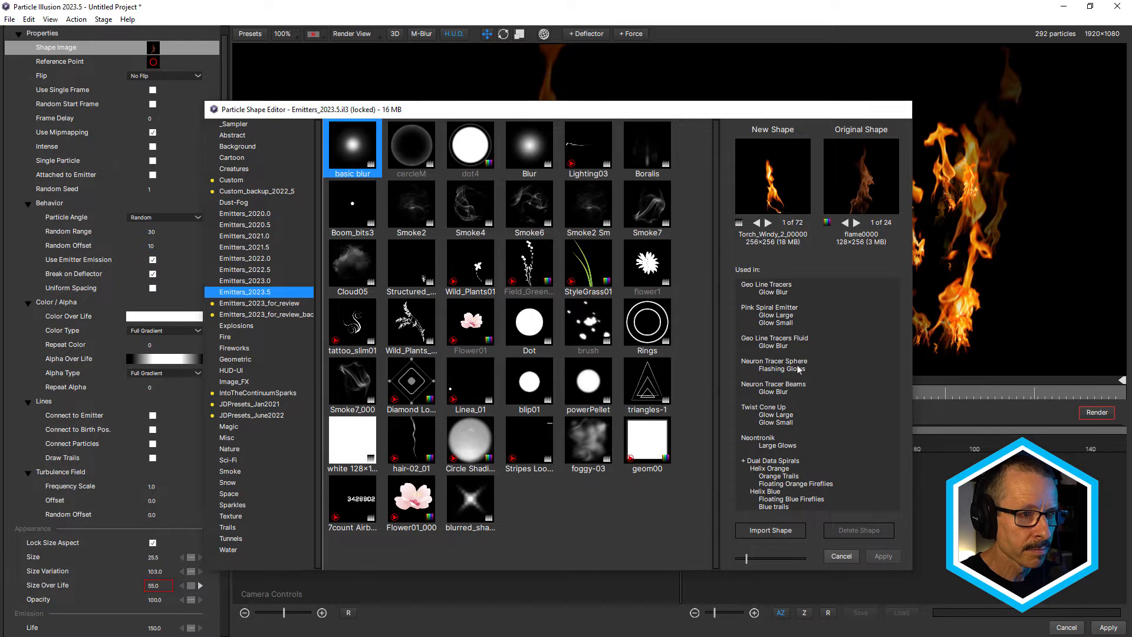
{"action": "mouse_move", "coordinate": [271, 393]}
{"action": "left_mouse_down"}
{"action": "mouse_move", "coordinate": [247, 394]}
{"action": "mouse_move", "coordinate": [299, 401]}
{"action": "mouse_move", "coordinate": [264, 395]}
{"action": "mouse_move", "coordinate": [289, 395]}
{"action": "left_mouse_up"}
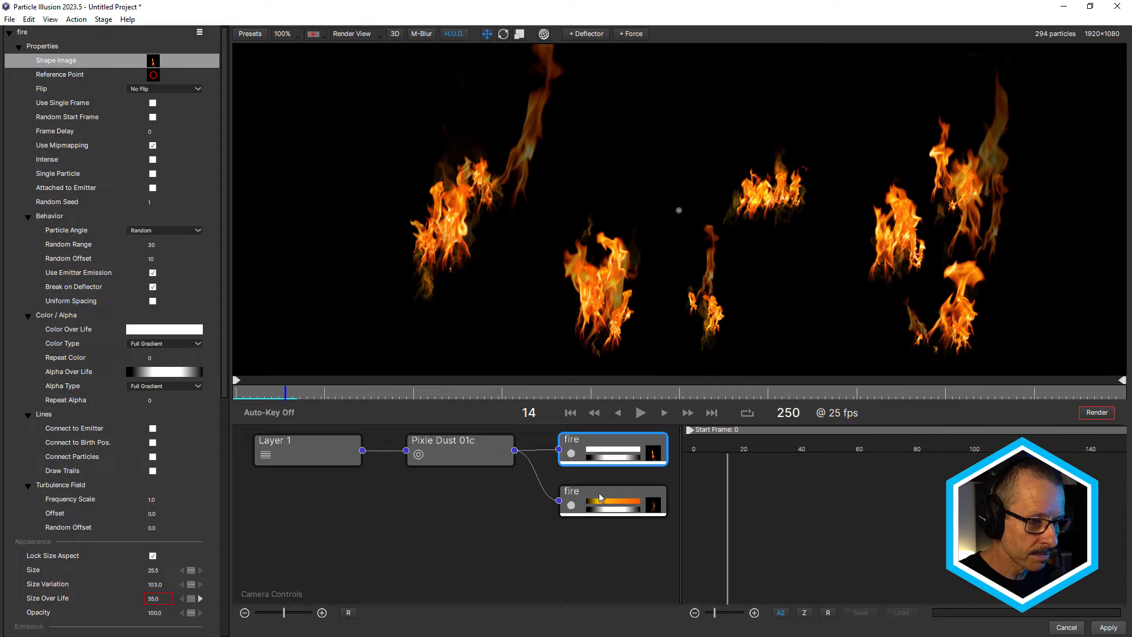
- Delete the lower fire particle and check the remaining flames at several frames
{"action": "left_click", "coordinate": [607, 499]}
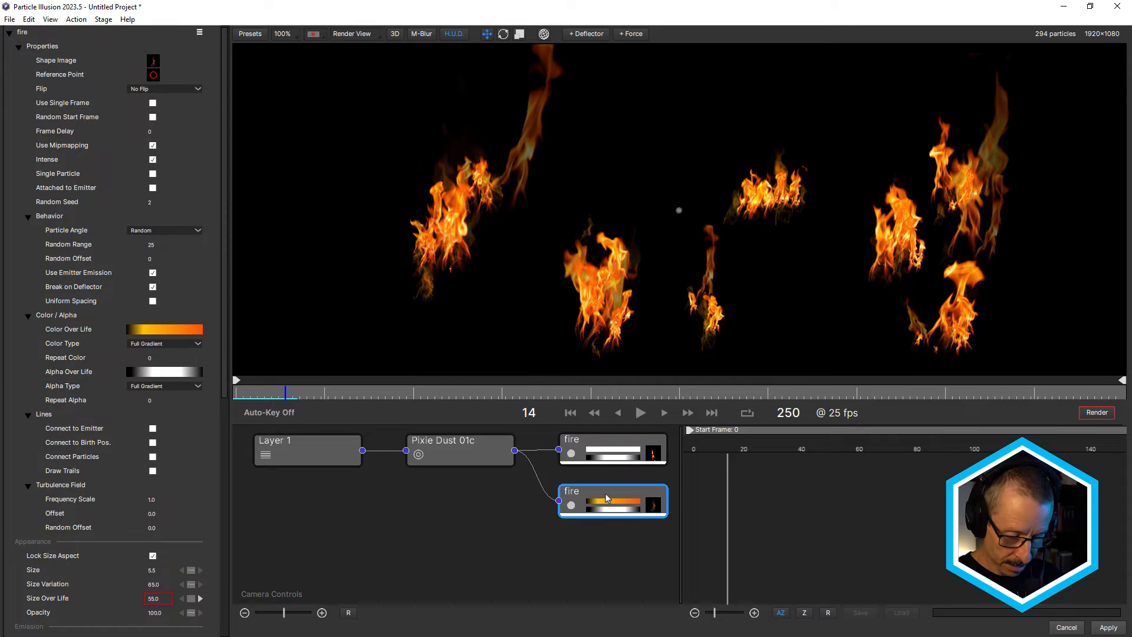
{"action": "key", "text": "Delete"}
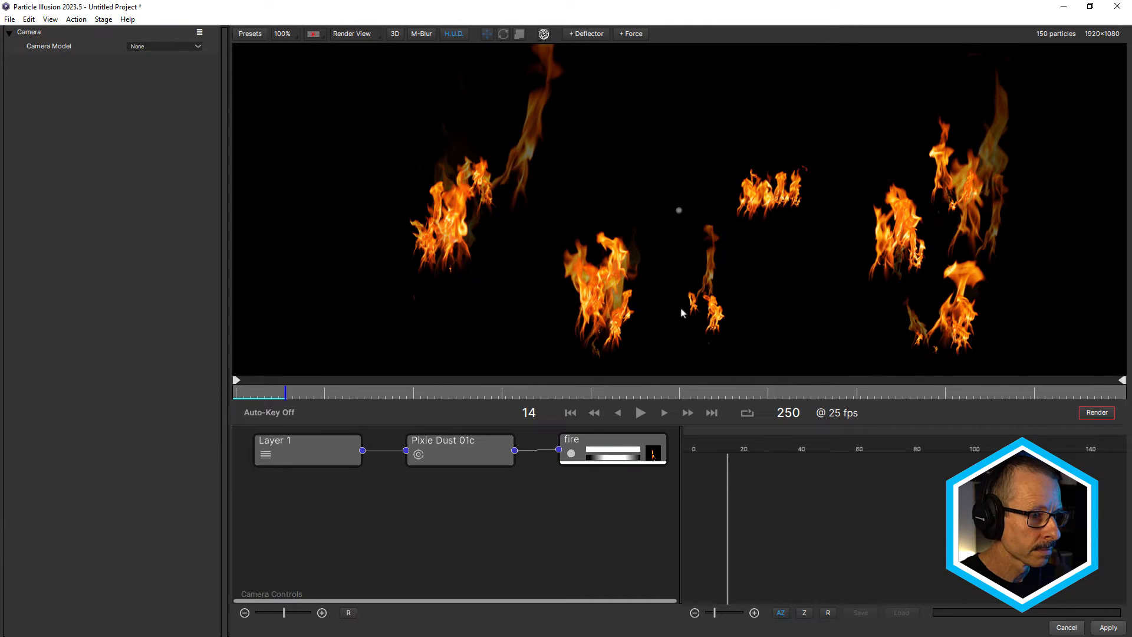
{"action": "left_click_drag", "start_coordinate": [264, 392], "coordinate": [371, 408]}
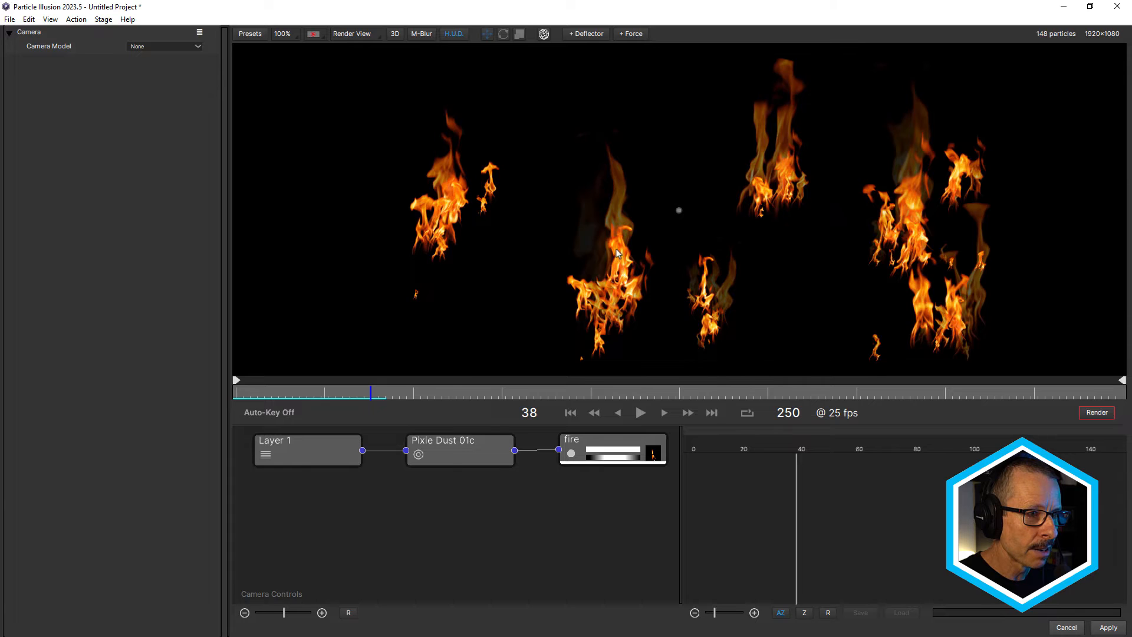
{"action": "scroll", "coordinate": [601, 252], "scroll_direction": "up", "scroll_amount": 1}
{"action": "scroll", "coordinate": [524, 251], "scroll_direction": "down", "scroll_amount": 1}
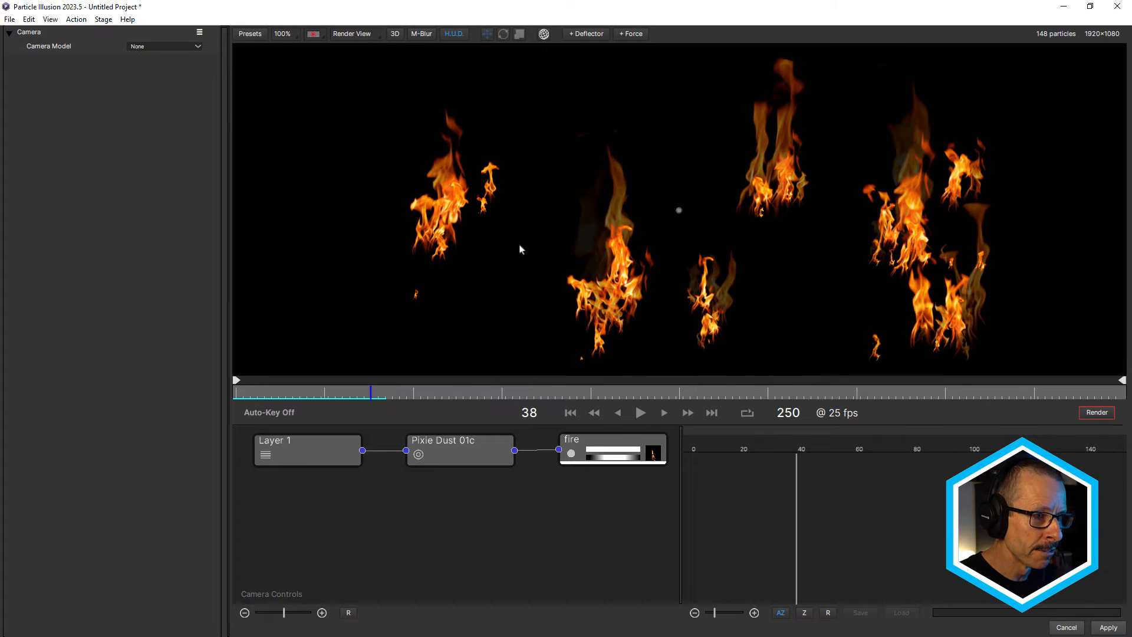
{"action": "mouse_move", "coordinate": [303, 395]}
{"action": "left_mouse_down"}
{"action": "mouse_move", "coordinate": [292, 397]}
{"action": "mouse_move", "coordinate": [328, 397]}
{"action": "mouse_move", "coordinate": [310, 397]}
{"action": "left_mouse_up"}
- Move the fire particle's white Alpha Over Life stops to 4% and 95%, apply the gradient and play the animation
{"action": "left_click", "coordinate": [617, 453]}
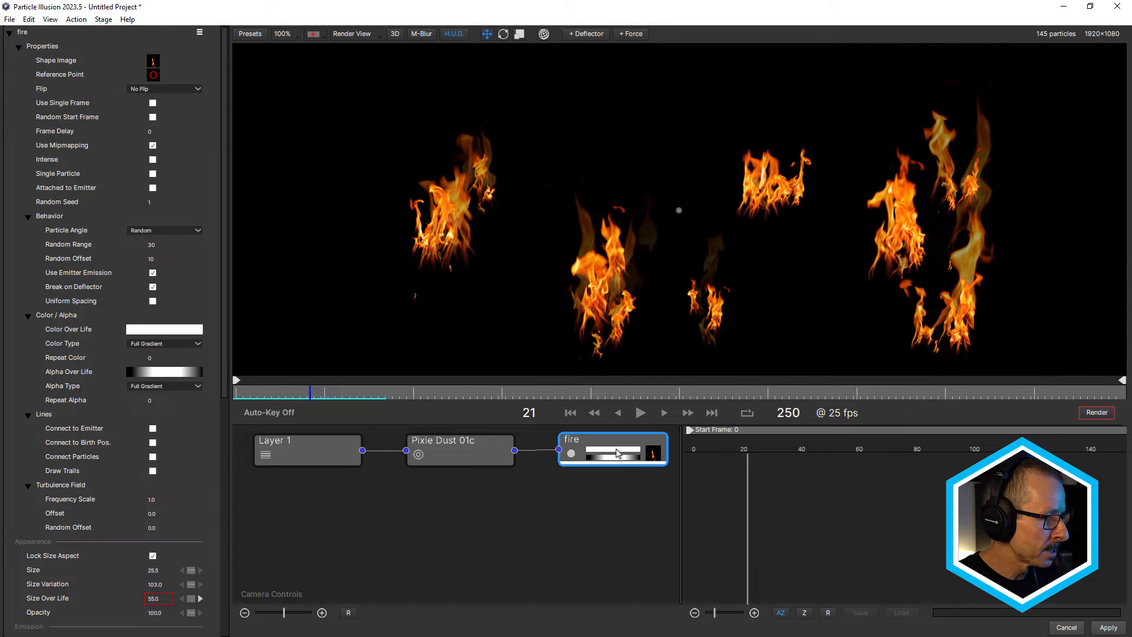
{"action": "left_click", "coordinate": [151, 375]}
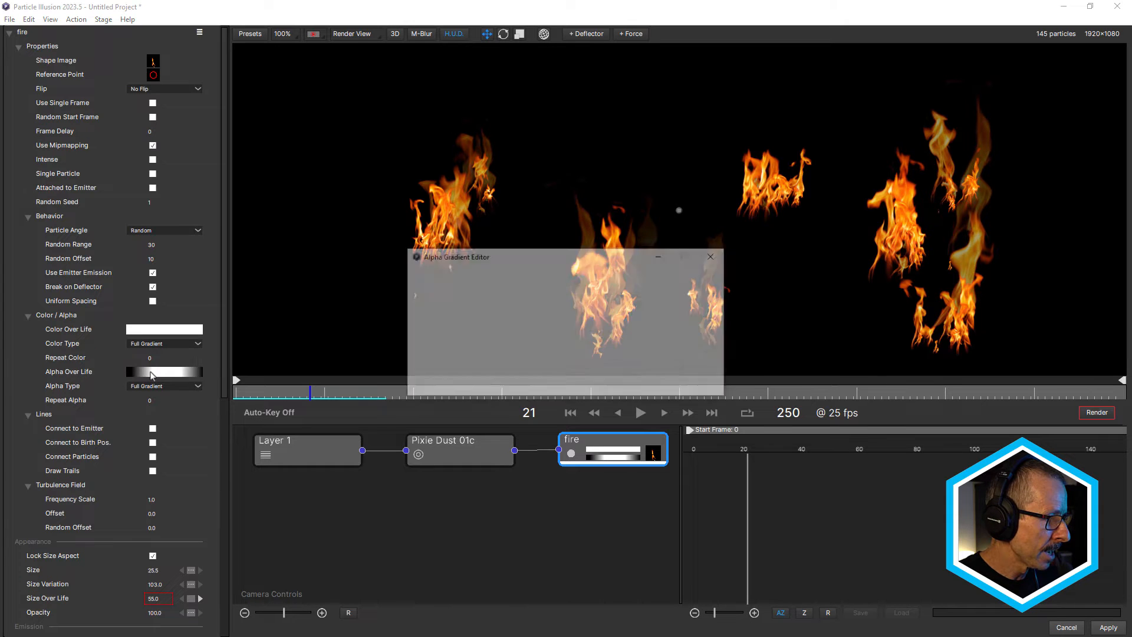
{"action": "mouse_move", "coordinate": [517, 309]}
{"action": "left_mouse_down"}
{"action": "mouse_move", "coordinate": [446, 314]}
{"action": "mouse_move", "coordinate": [443, 324]}
{"action": "mouse_move", "coordinate": [425, 315]}
{"action": "left_mouse_up"}
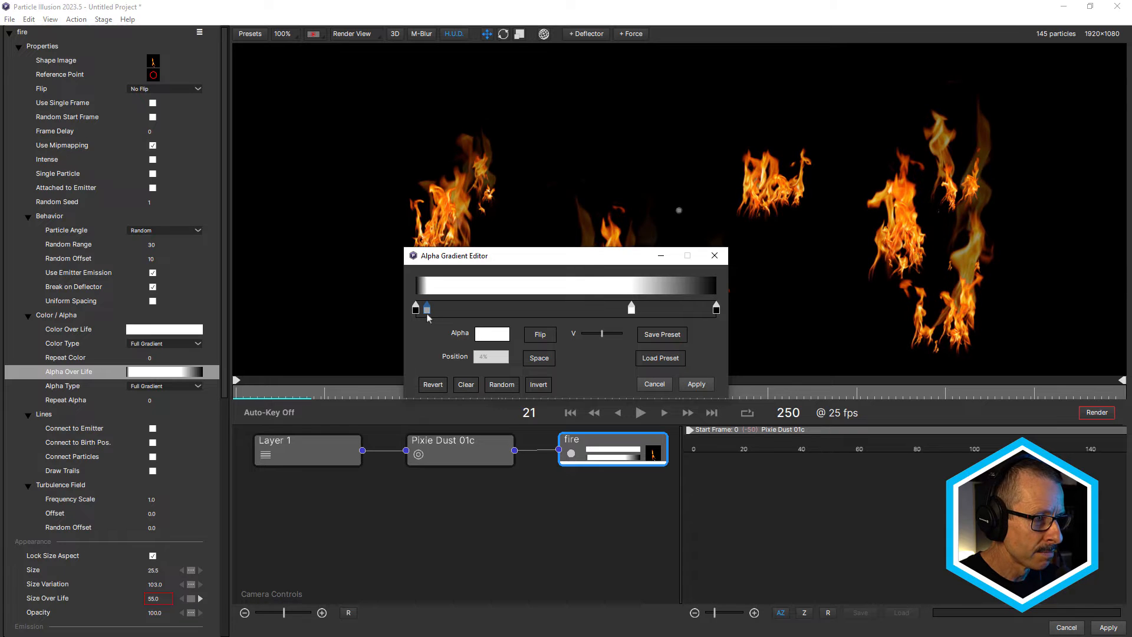
{"action": "left_click_drag", "start_coordinate": [631, 307], "coordinate": [704, 309]}
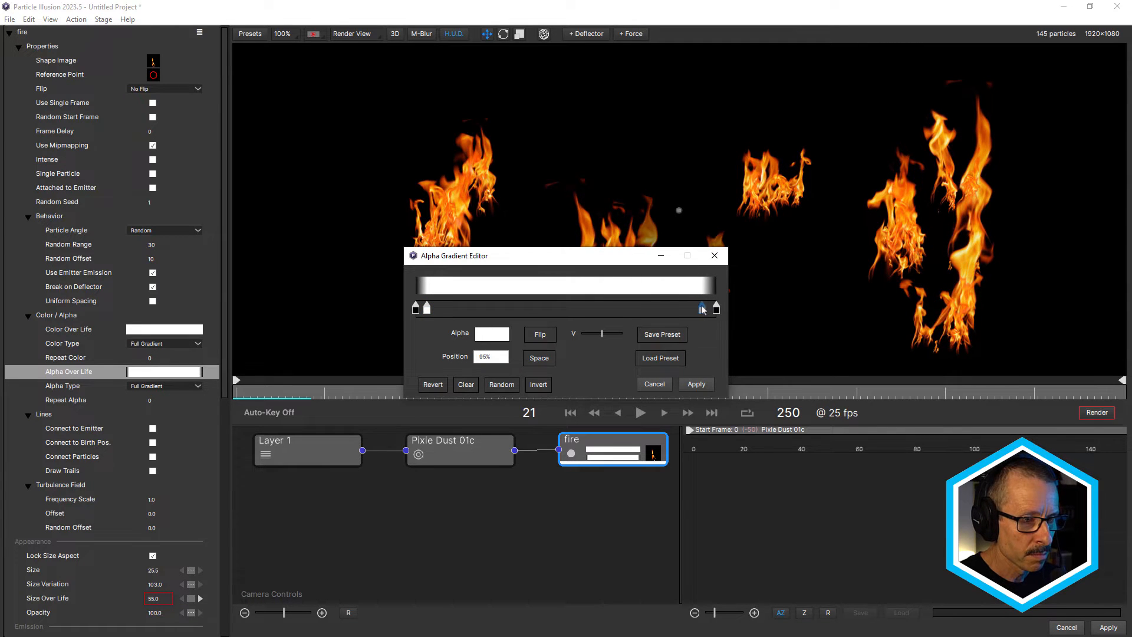
{"action": "left_click", "coordinate": [693, 384]}
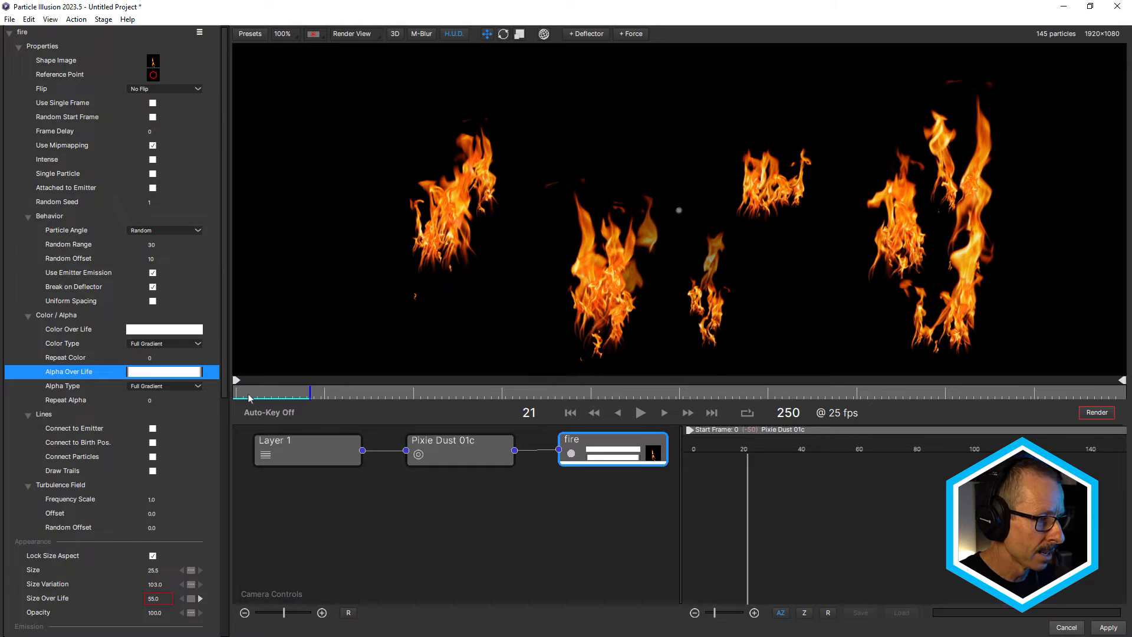
{"action": "left_click", "coordinate": [641, 413]}
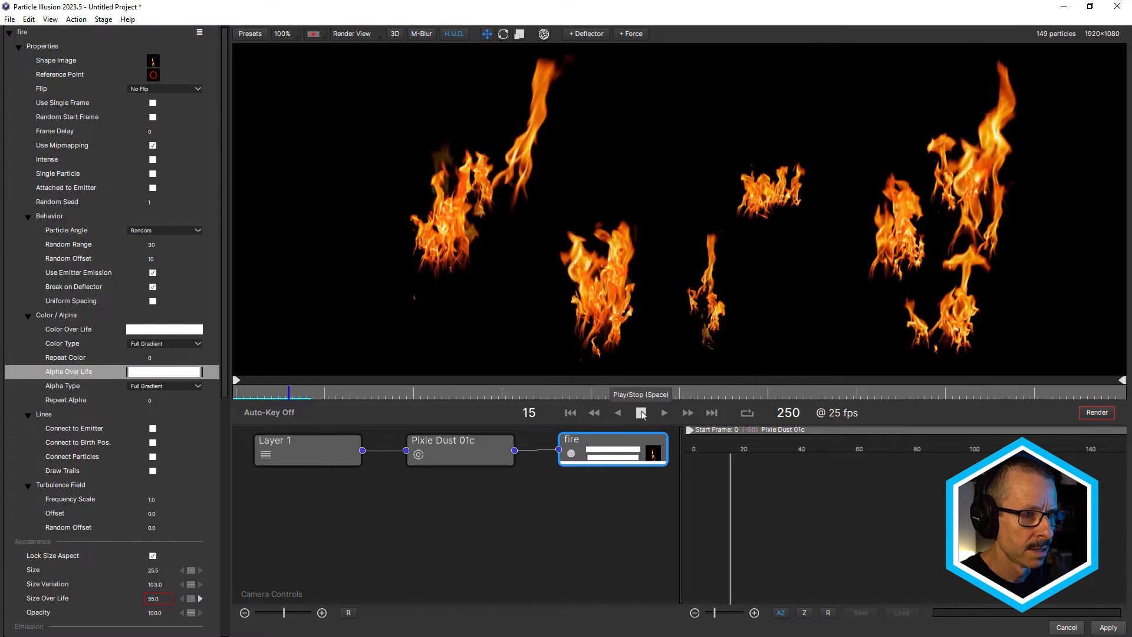
{"action": "left_click", "coordinate": [641, 414]}
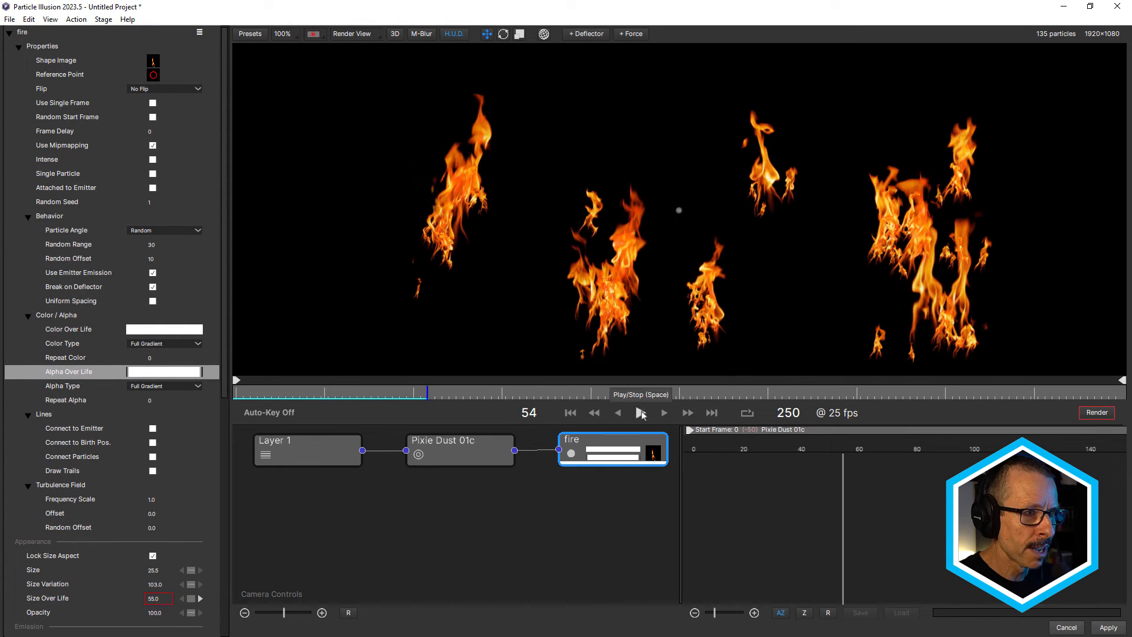
- Keyframe the fire particle's Number with Linear interpolation, from 3 at frame 0 to 0 at frame 1
{"action": "left_click_drag", "start_coordinate": [330, 395], "coordinate": [241, 404]}
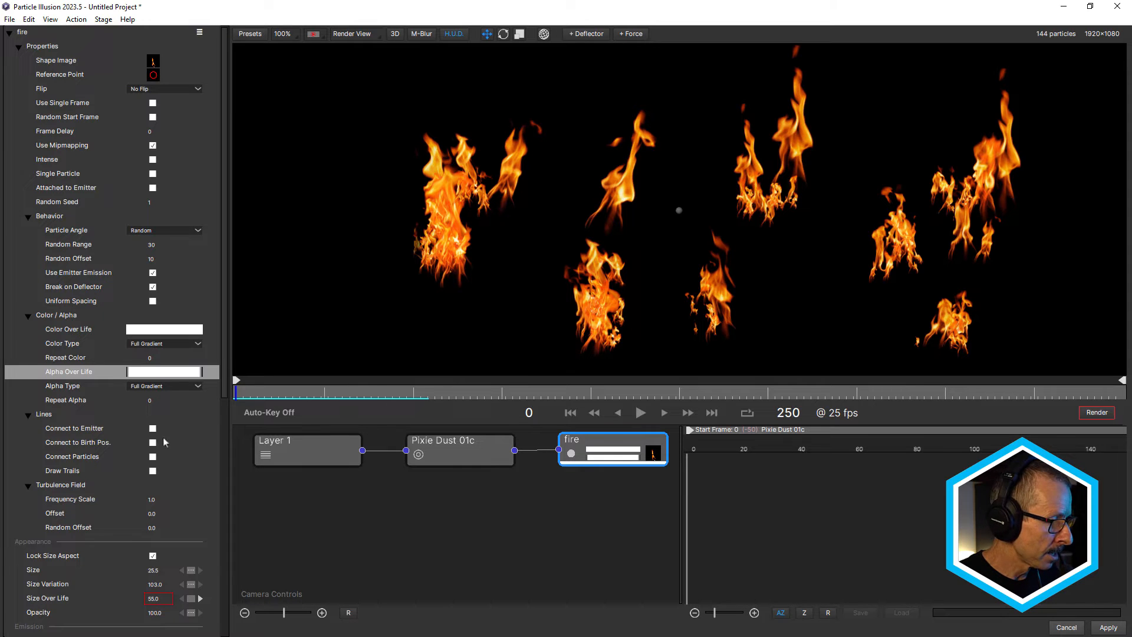
{"action": "left_click", "coordinate": [601, 446]}
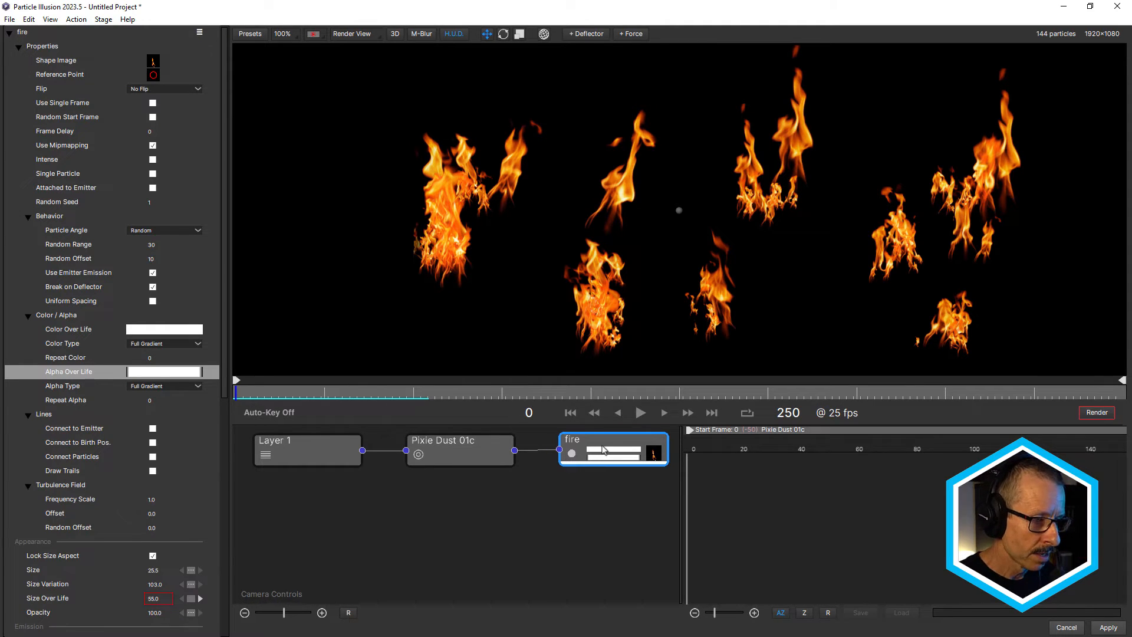
{"action": "left_click_drag", "start_coordinate": [222, 309], "coordinate": [221, 460]}
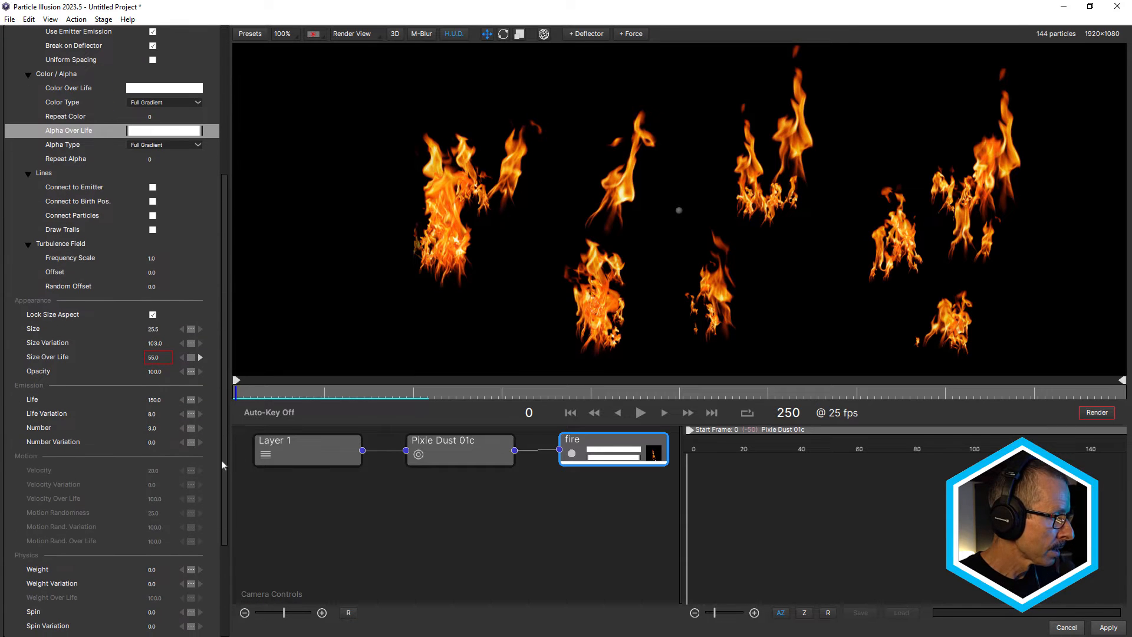
{"action": "left_click", "coordinate": [38, 428]}
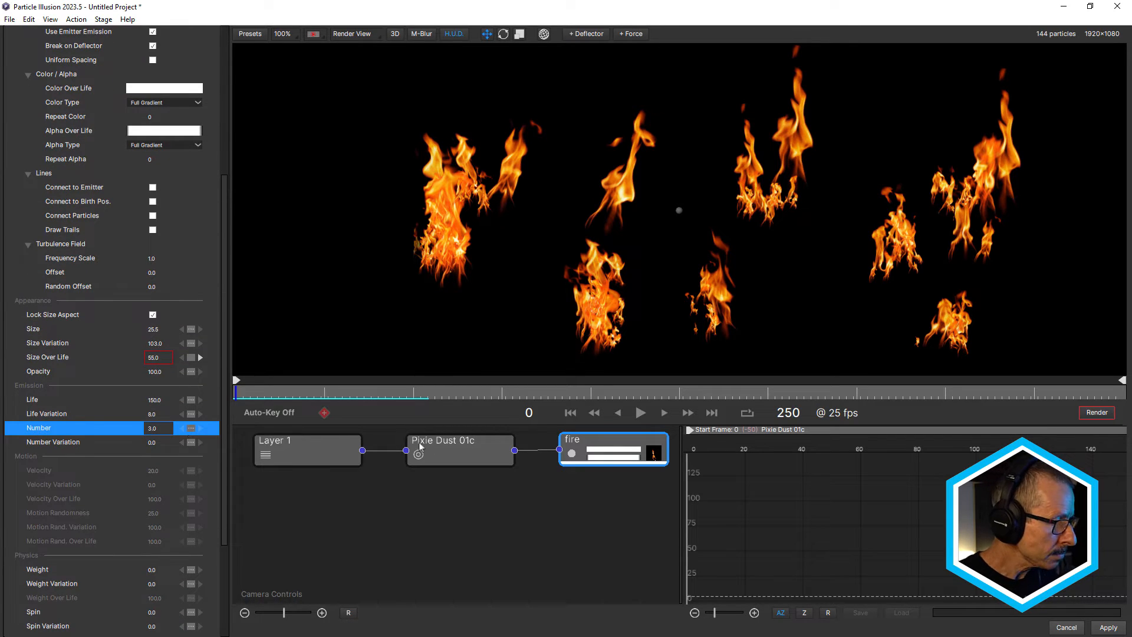
{"action": "left_click", "coordinate": [191, 429]}
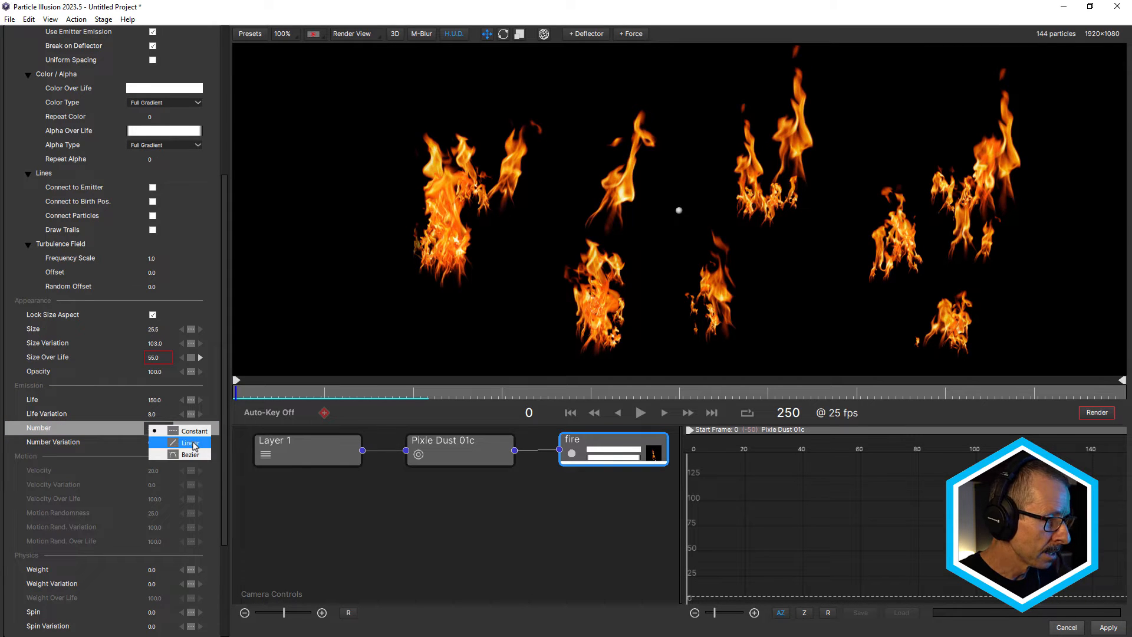
{"action": "left_click", "coordinate": [191, 444]}
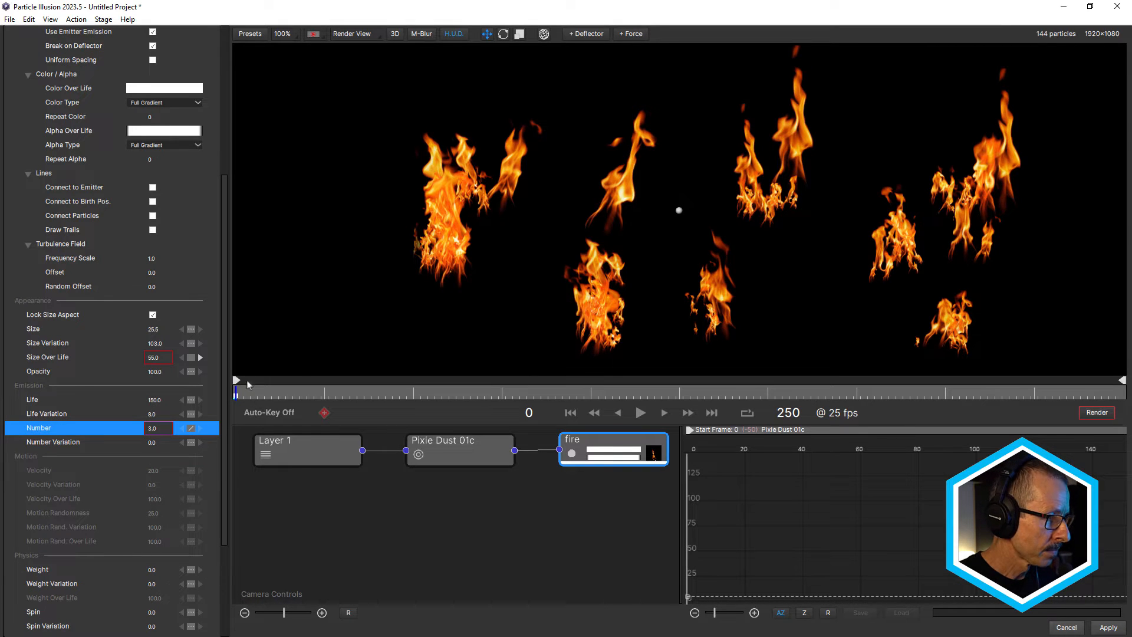
{"action": "left_click", "coordinate": [239, 392]}
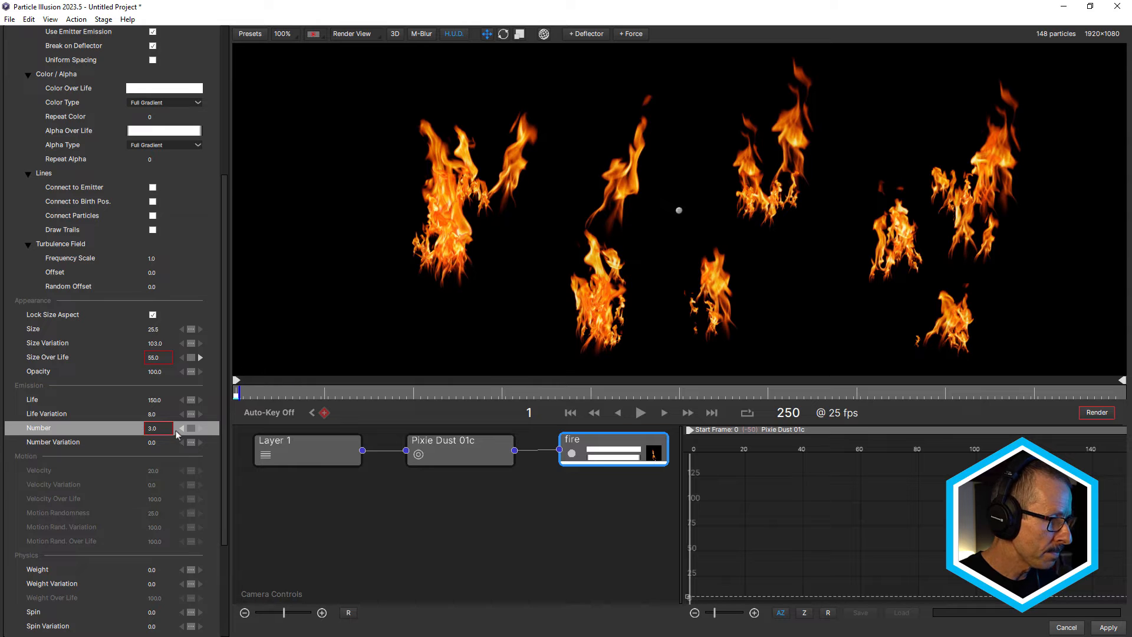
{"action": "left_click", "coordinate": [136, 431]}
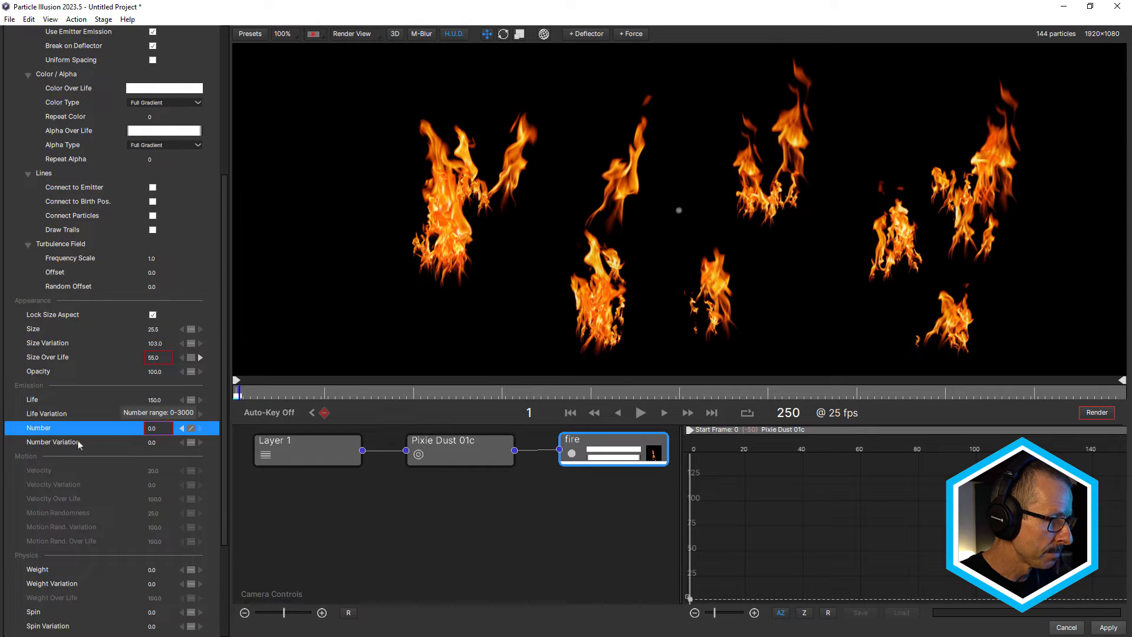
- Play the animation from frame 0 to check how long the flames last
{"action": "left_click", "coordinate": [235, 393]}
{"action": "left_click", "coordinate": [641, 413]}
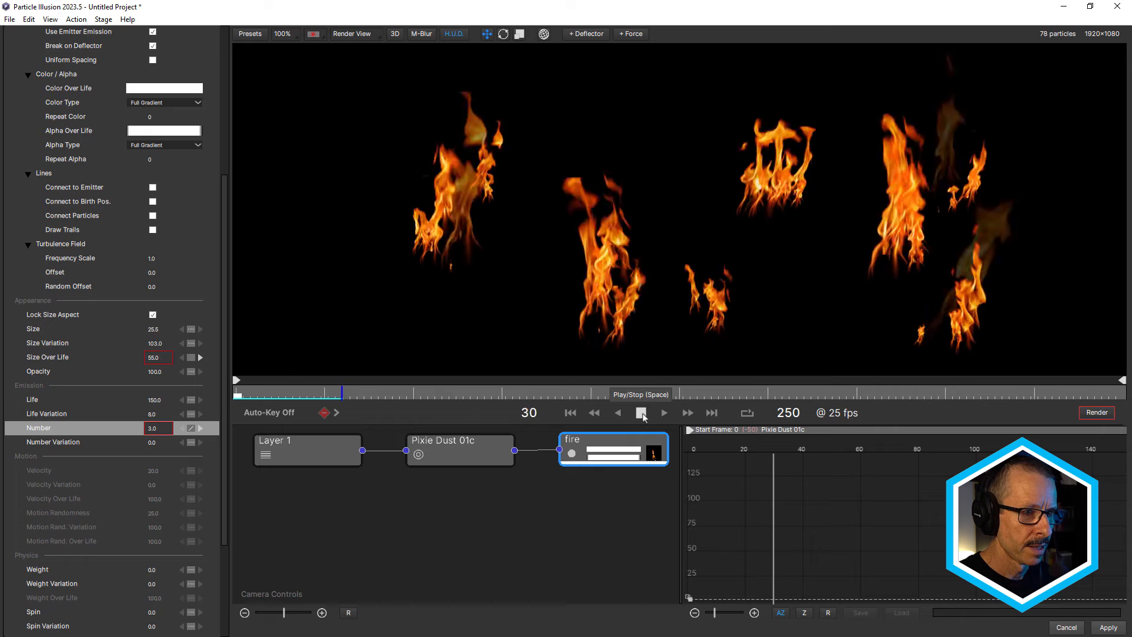
{"action": "left_click", "coordinate": [640, 413]}
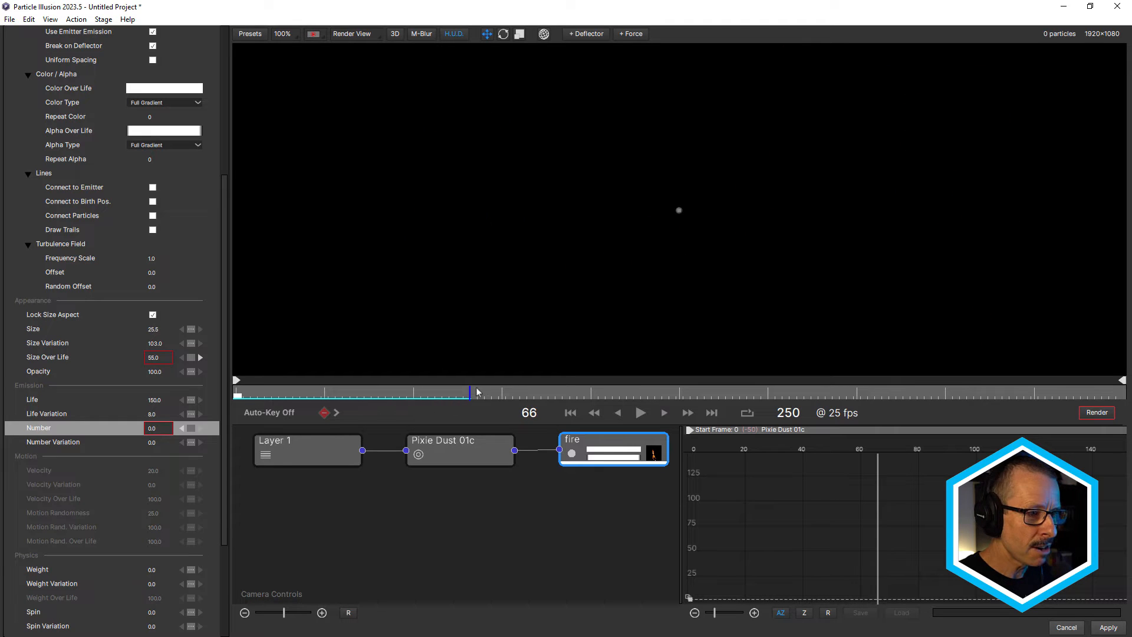
- Return to frame 0 and set the Pixie Dust 01c emitter's Life to 100
{"action": "left_click_drag", "start_coordinate": [470, 393], "coordinate": [220, 401]}
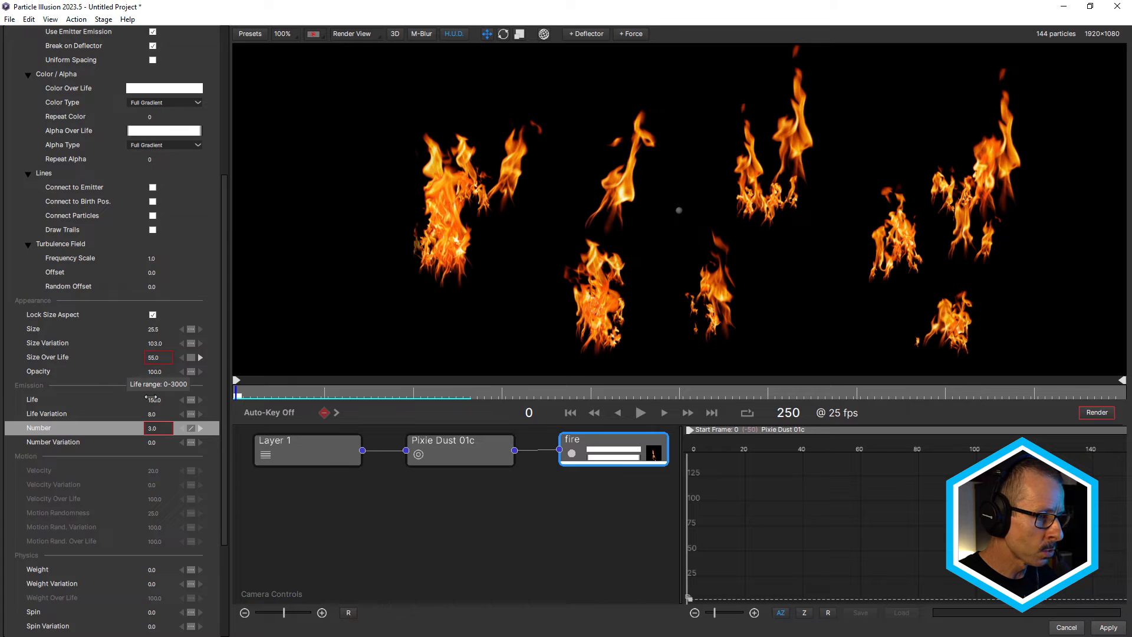
{"action": "left_click", "coordinate": [480, 447]}
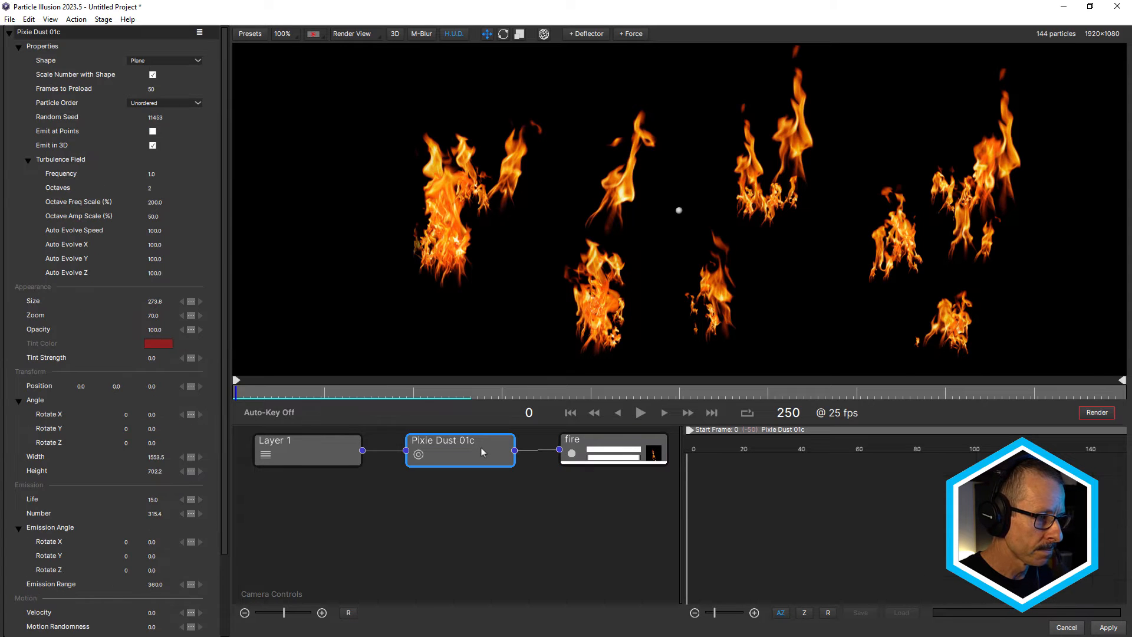
{"action": "double_click", "coordinate": [153, 499]}
{"action": "type", "text": "10"}
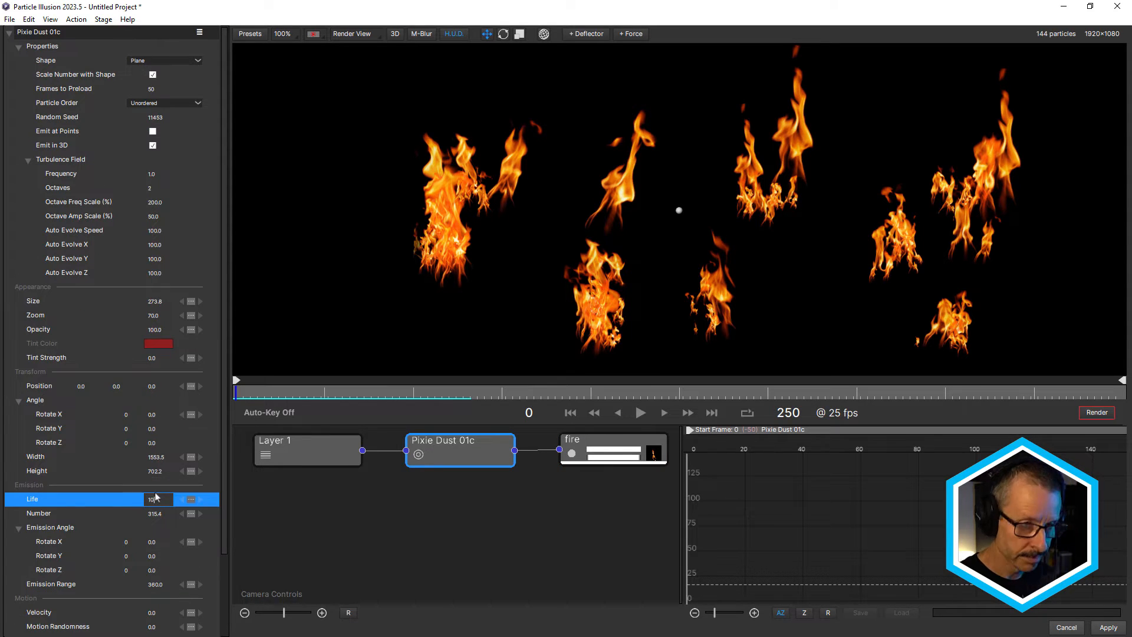
{"action": "type", "text": "0"}
{"action": "key", "text": "Return"}
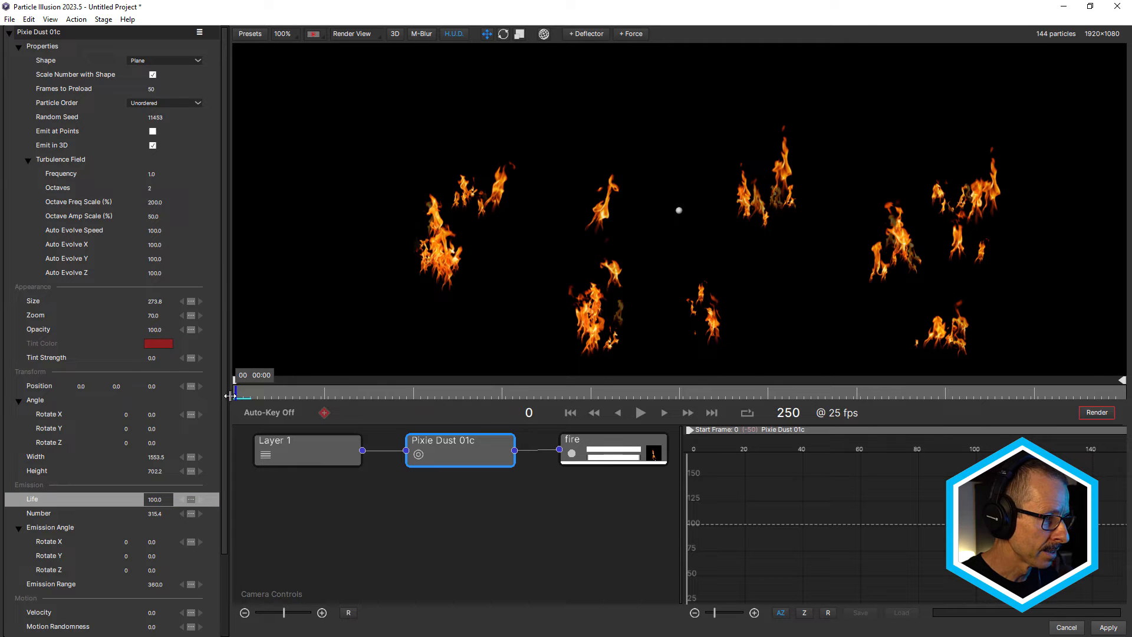
- Play the animation repeatedly from the start and scrub through it to check the smaller, longer-lasting flames
{"action": "left_click", "coordinate": [641, 413]}
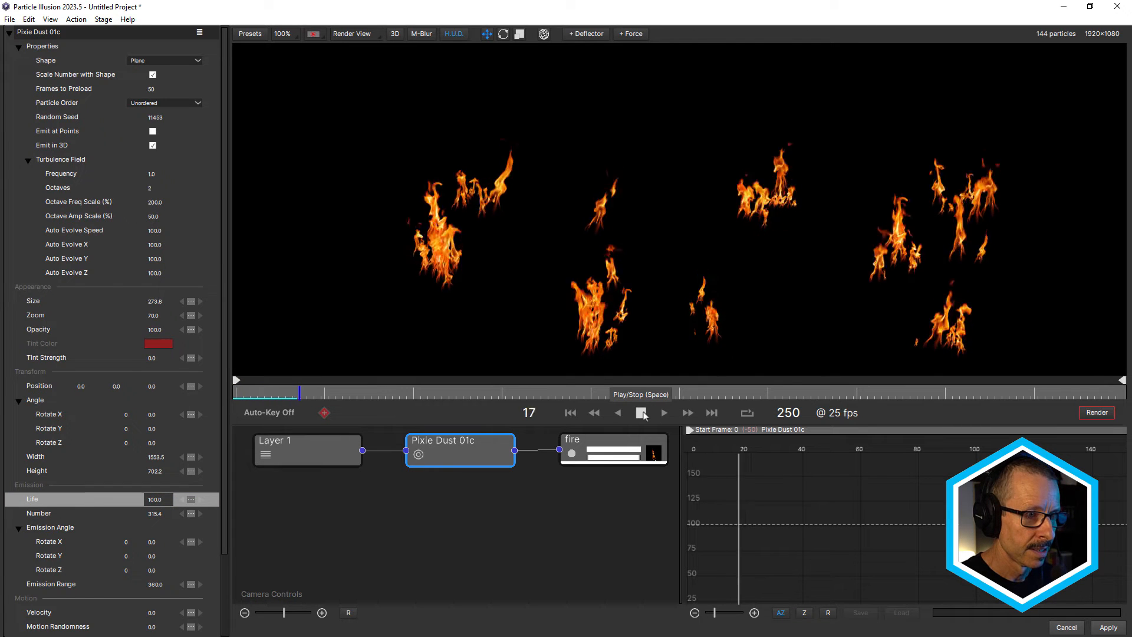
{"action": "left_click", "coordinate": [642, 413]}
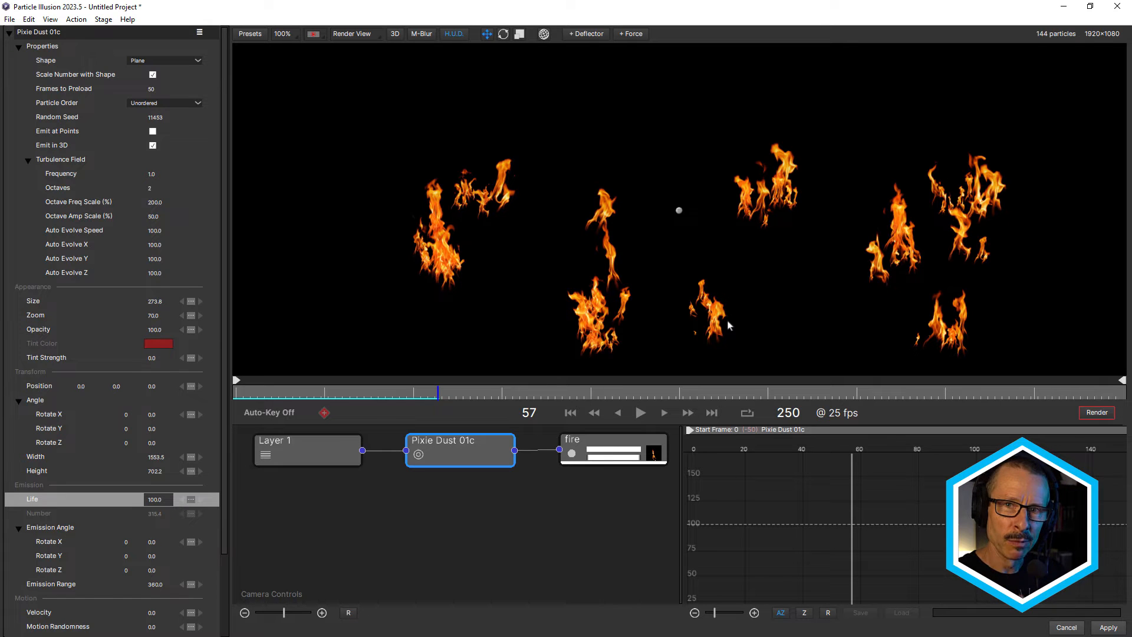
{"action": "left_click_drag", "start_coordinate": [263, 397], "coordinate": [197, 409]}
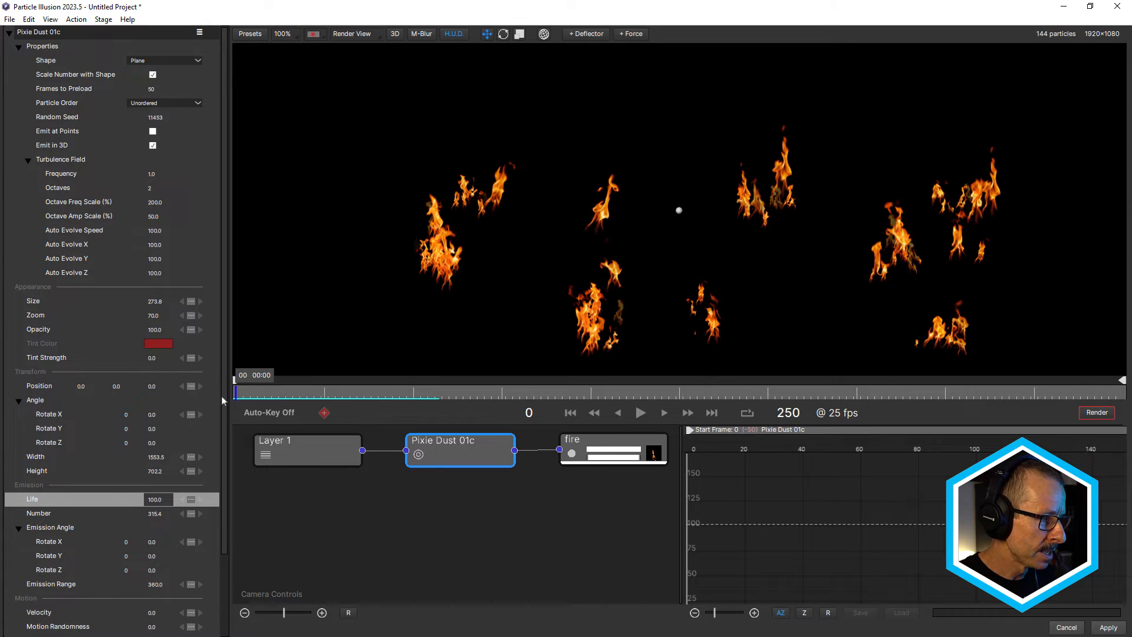
{"action": "left_click", "coordinate": [642, 413]}
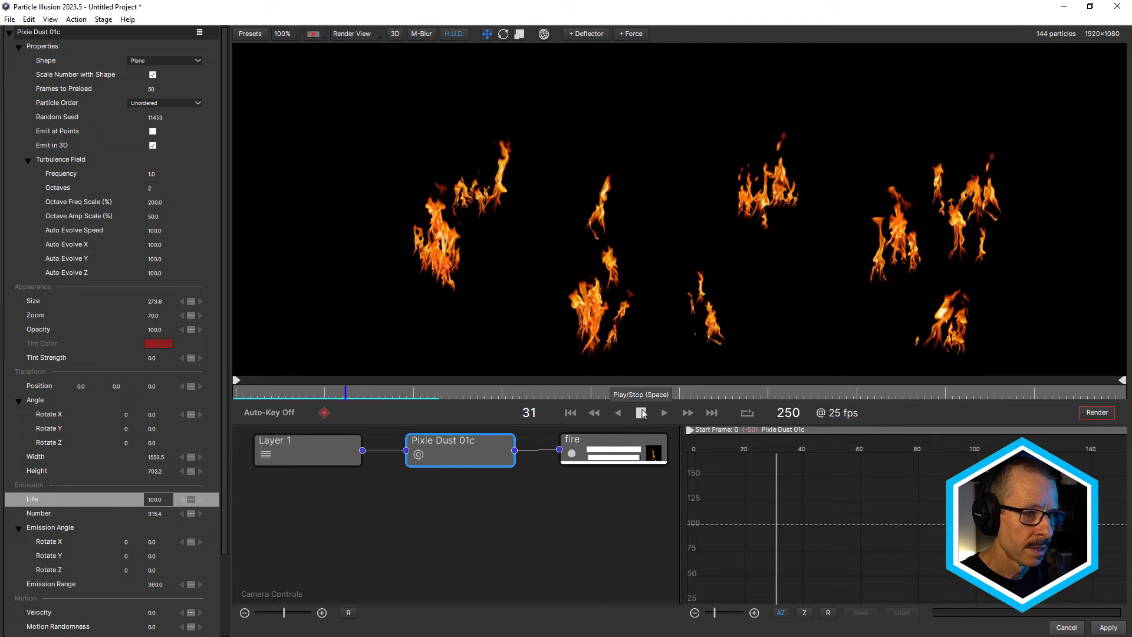
{"action": "left_click", "coordinate": [642, 412]}
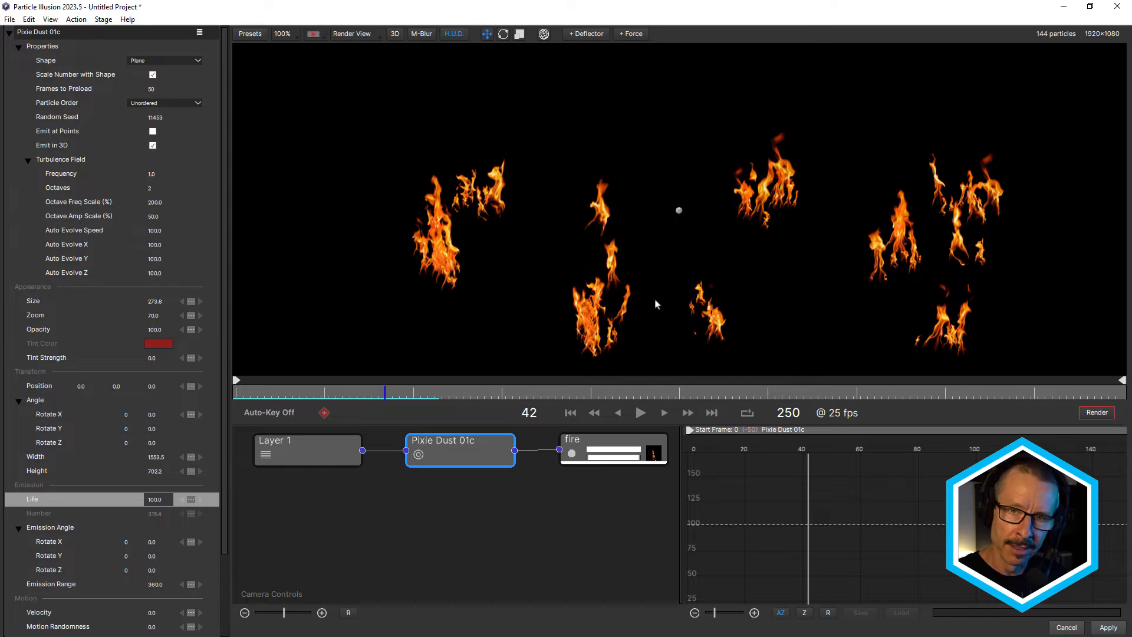
{"action": "left_click", "coordinate": [642, 413]}
{"action": "left_click", "coordinate": [641, 413]}
{"action": "left_click_drag", "start_coordinate": [264, 401], "coordinate": [420, 395]}
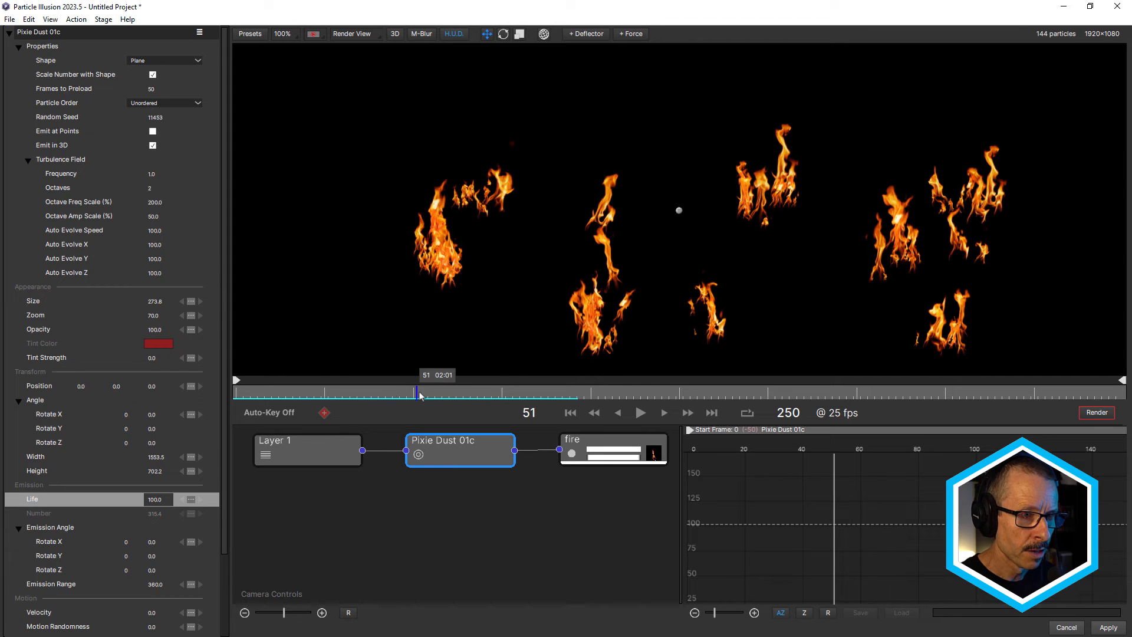
- Apply the emitter to return to After Effects and solo the Wood and CharredWood layers beneath the flames
{"action": "left_click", "coordinate": [1108, 627]}
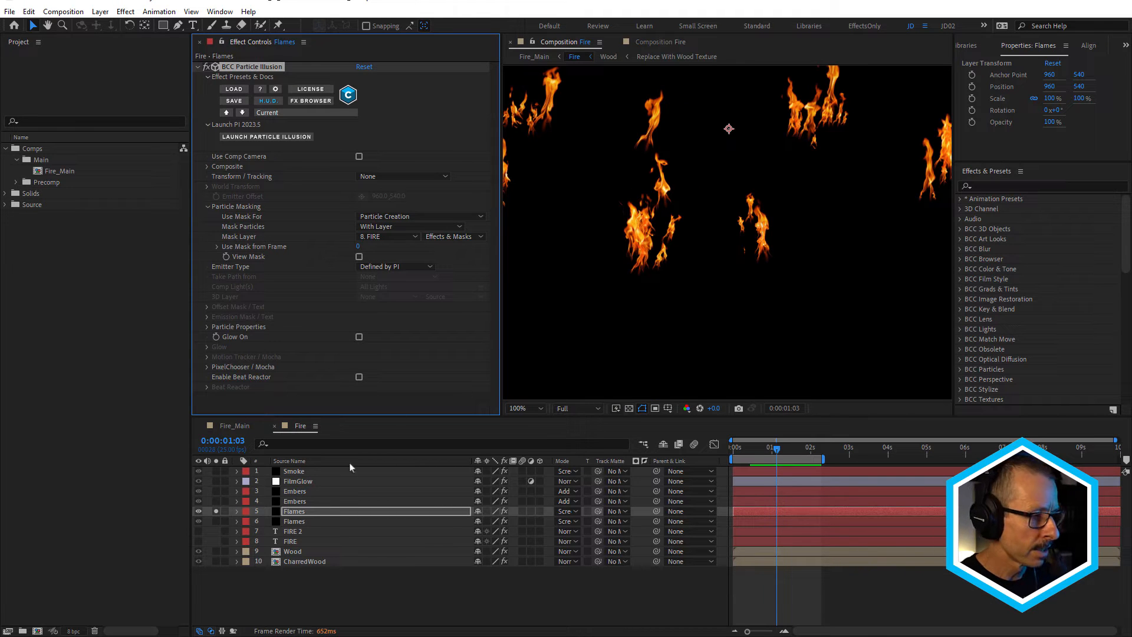
{"action": "left_click_drag", "start_coordinate": [215, 551], "coordinate": [216, 561]}
{"action": "key", "text": "h"}
{"action": "left_click_drag", "start_coordinate": [530, 146], "coordinate": [671, 185]}
{"action": "key", "text": "v"}
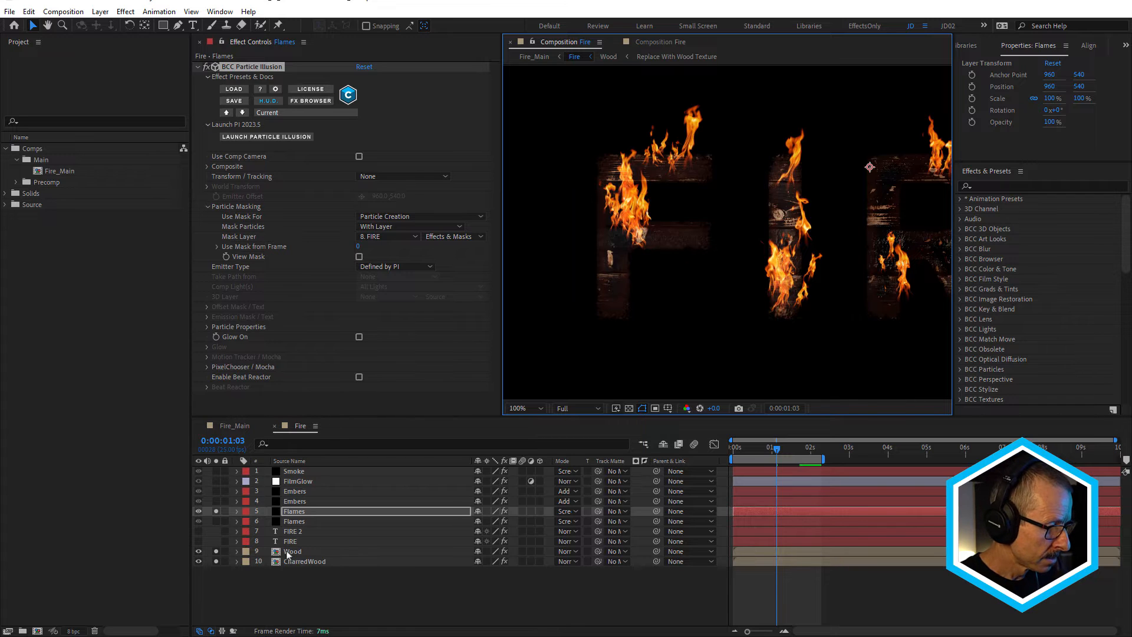
- Solo the lower Flames layer, try deleting it, undo the deletion and collapse its Particle Illusion settings
{"action": "left_click", "coordinate": [294, 522]}
{"action": "left_click", "coordinate": [215, 521]}
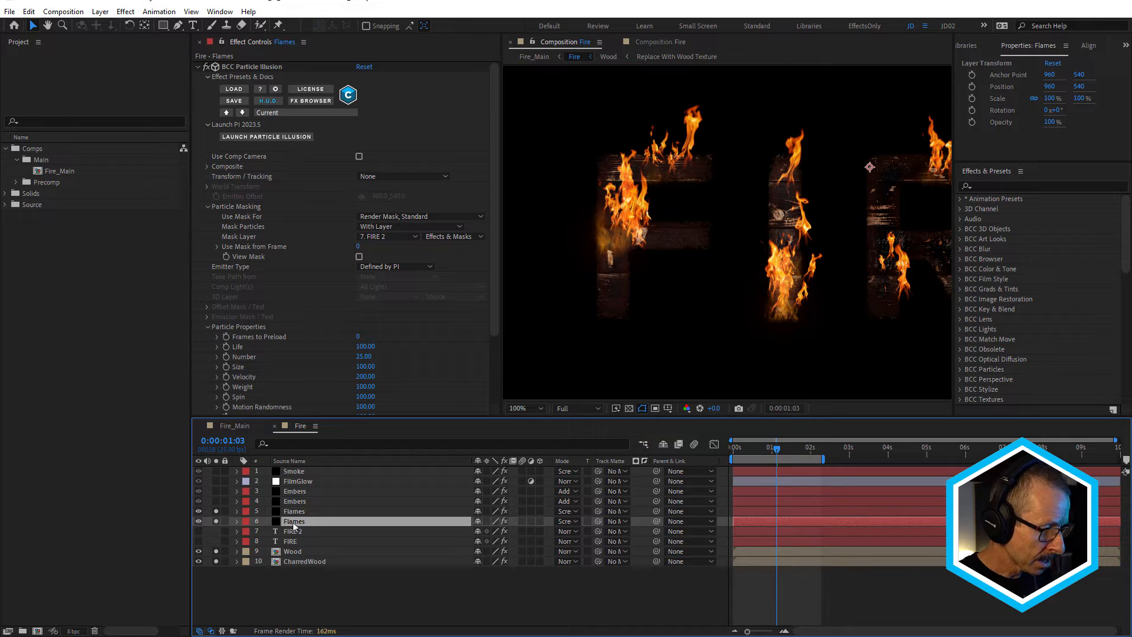
{"action": "key", "text": "Delete"}
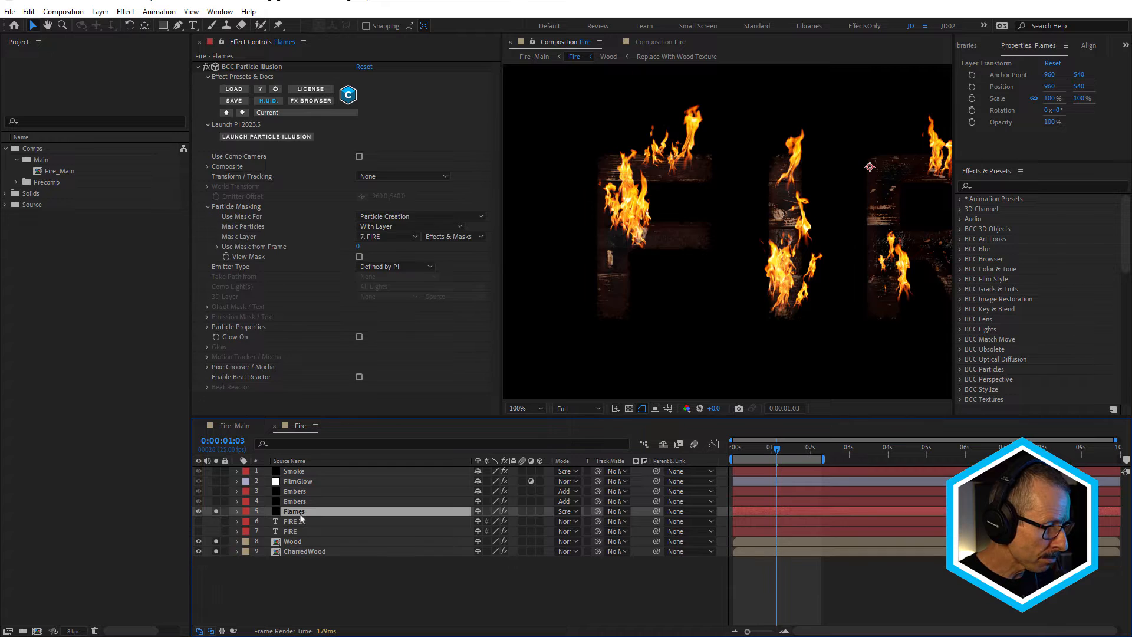
{"action": "key", "text": "ctrl+z"}
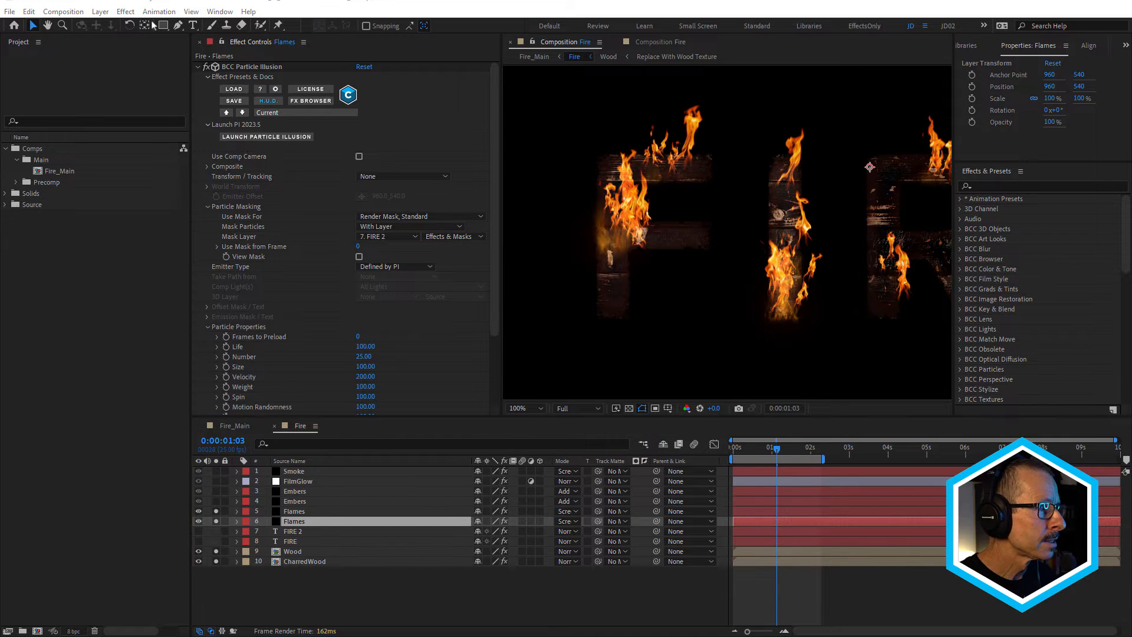
{"action": "left_click", "coordinate": [197, 67]}
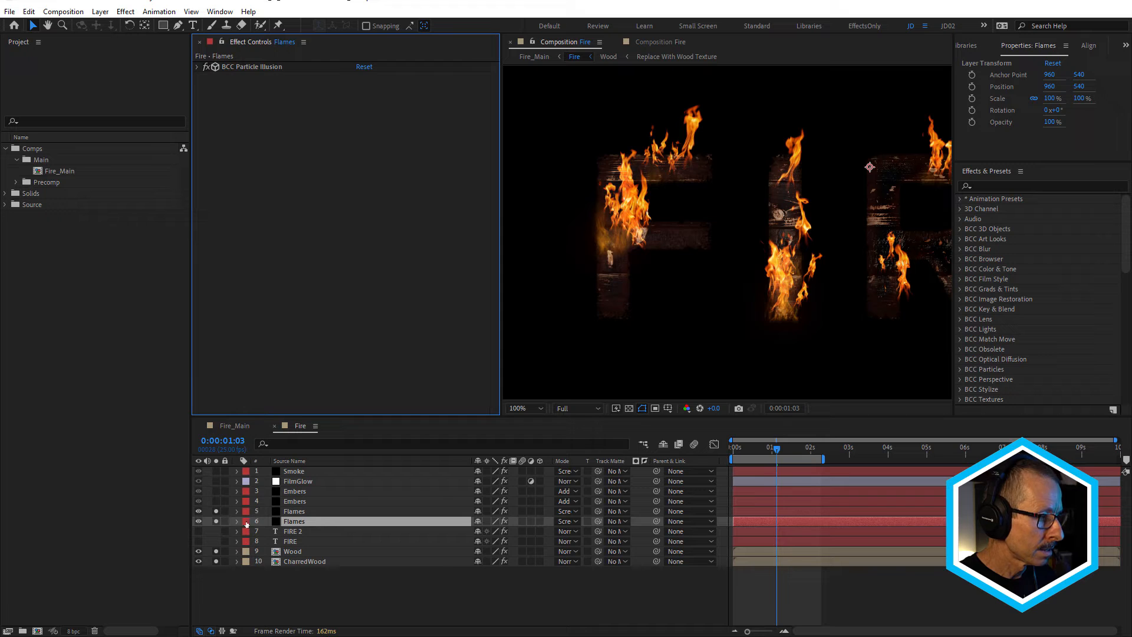
- Delete the lower Flames layer and duplicate the remaining Flames layer
{"action": "left_click", "coordinate": [295, 523]}
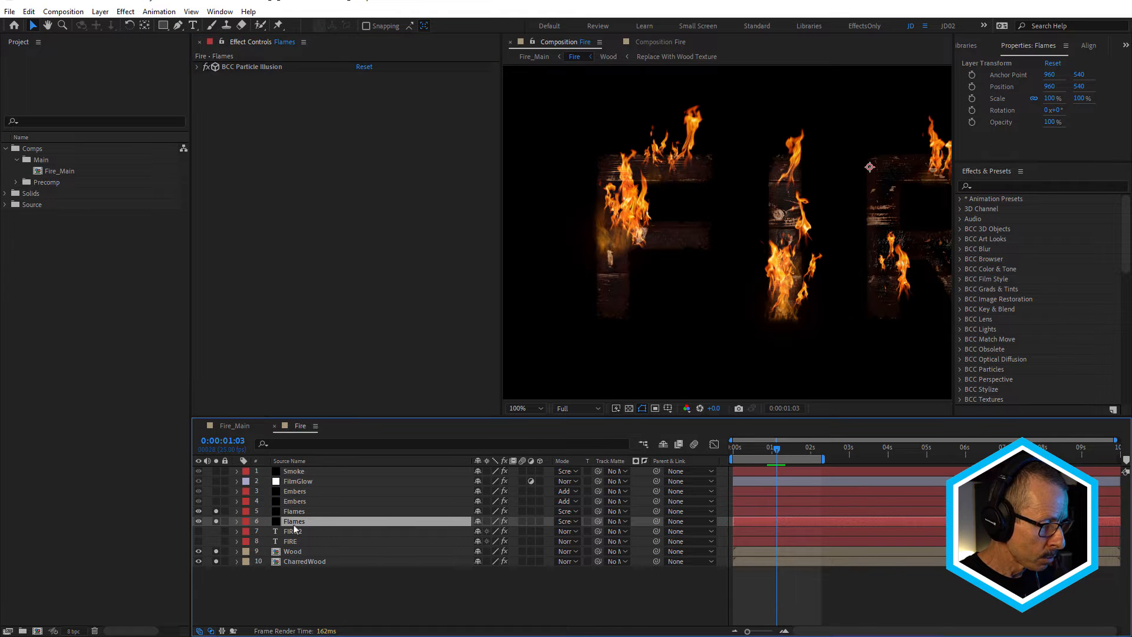
{"action": "left_click", "coordinate": [309, 509]}
{"action": "key", "text": "Delete"}
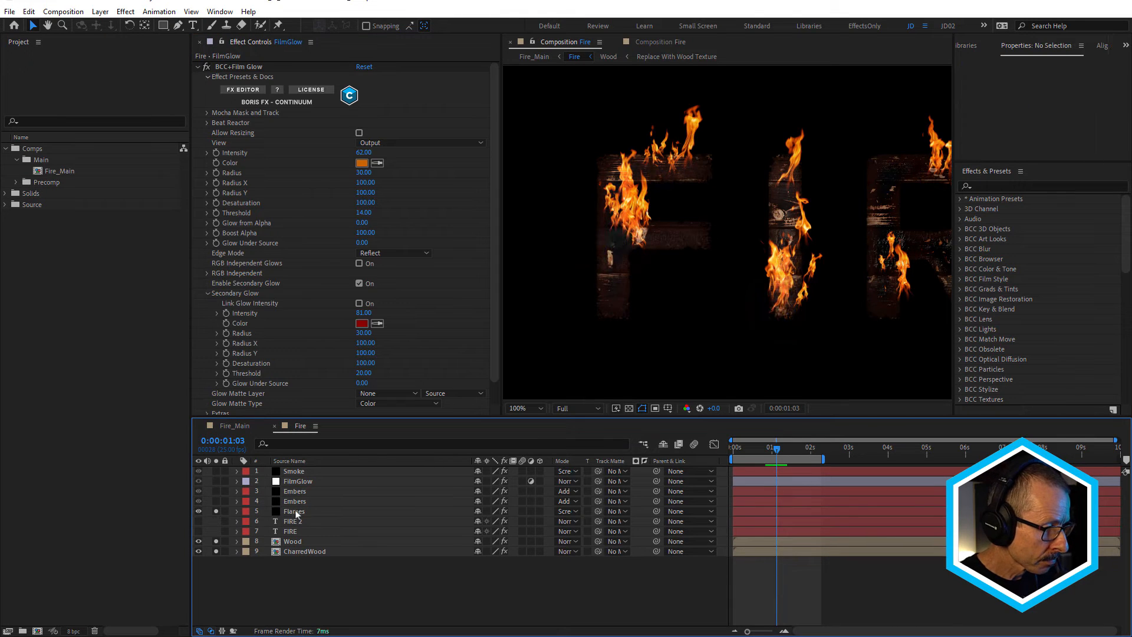
{"action": "left_click", "coordinate": [294, 510]}
{"action": "key", "text": "ctrl+d"}
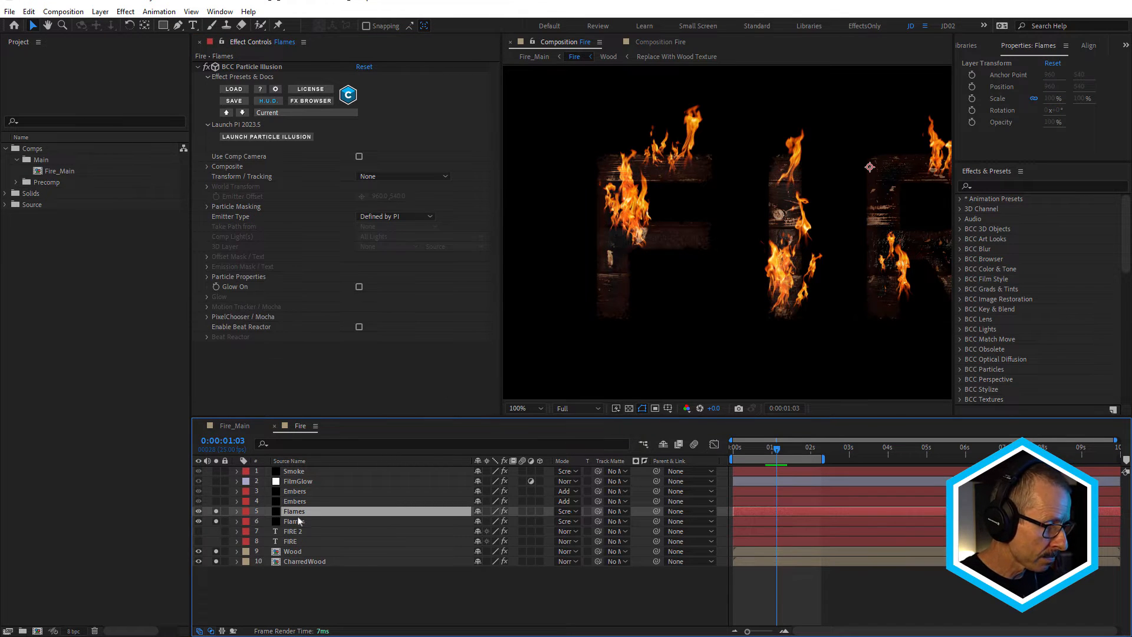
- Set the lower Flames copy's Mask Layer to 7. FIRE 2 and its Use Mask For to Render Mask, Standard
{"action": "left_click", "coordinate": [297, 522]}
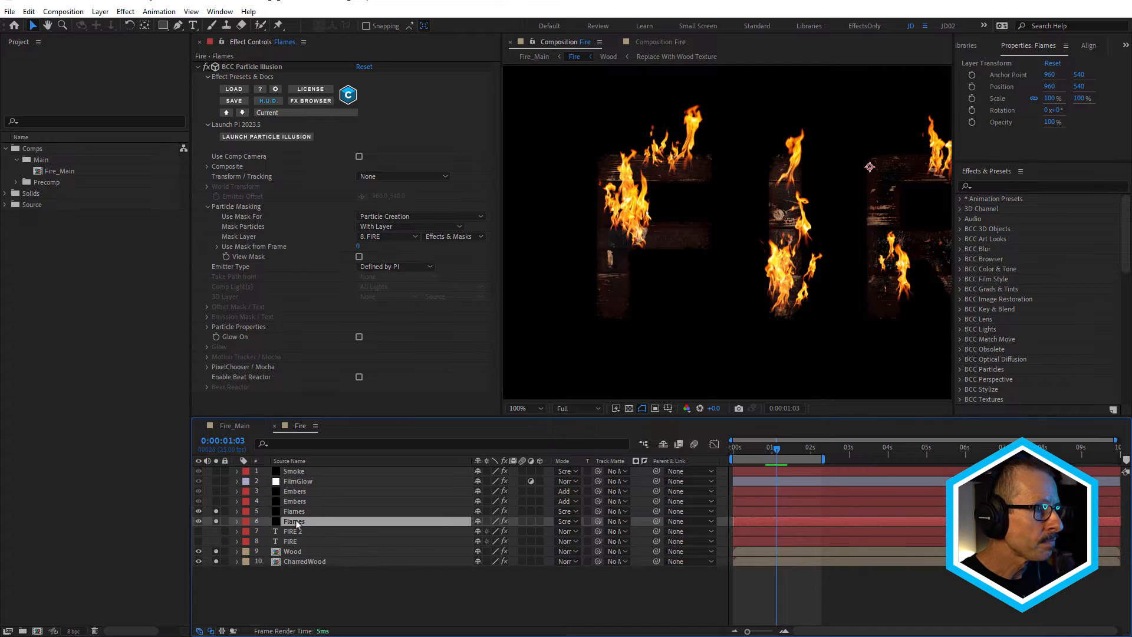
{"action": "left_click", "coordinate": [382, 236]}
{"action": "left_click", "coordinate": [389, 344]}
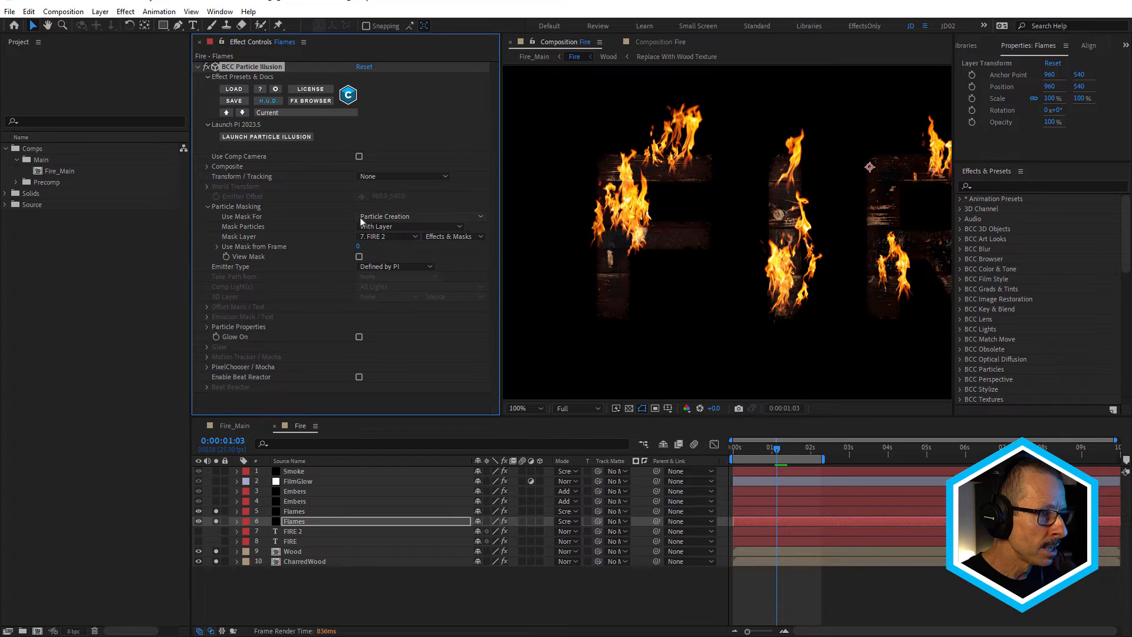
{"action": "left_click", "coordinate": [391, 217]}
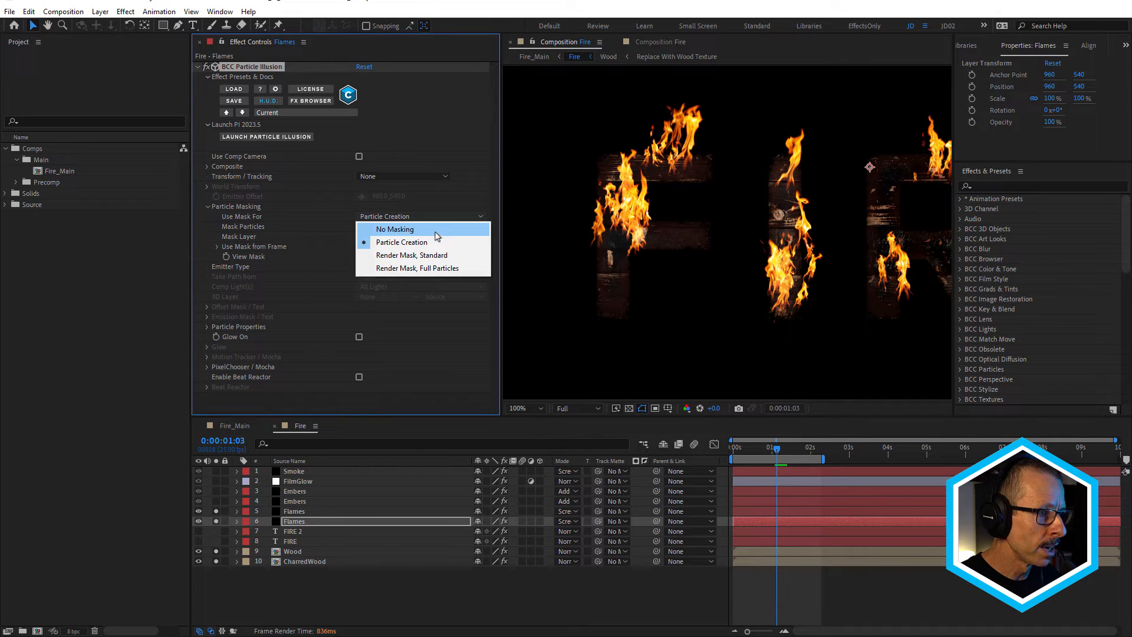
{"action": "left_click", "coordinate": [416, 255]}
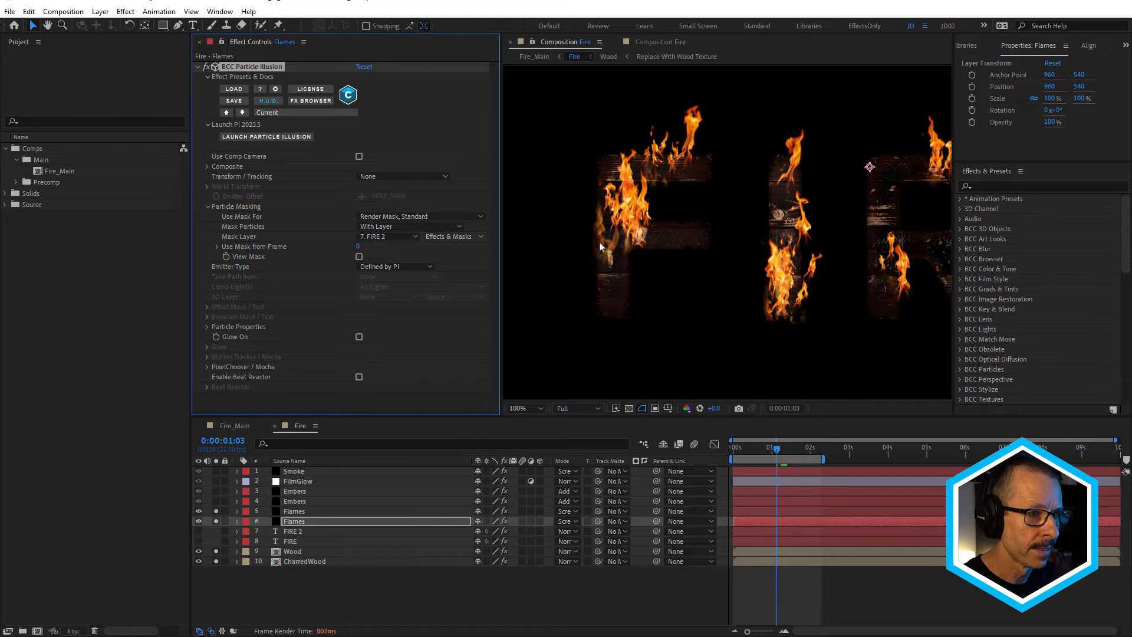
- Examine the masked flames at the edges of the F up close and the BCC+Blur effect on the FIRE 2 layer
{"action": "scroll", "coordinate": [600, 246], "scroll_direction": "up", "scroll_amount": 4}
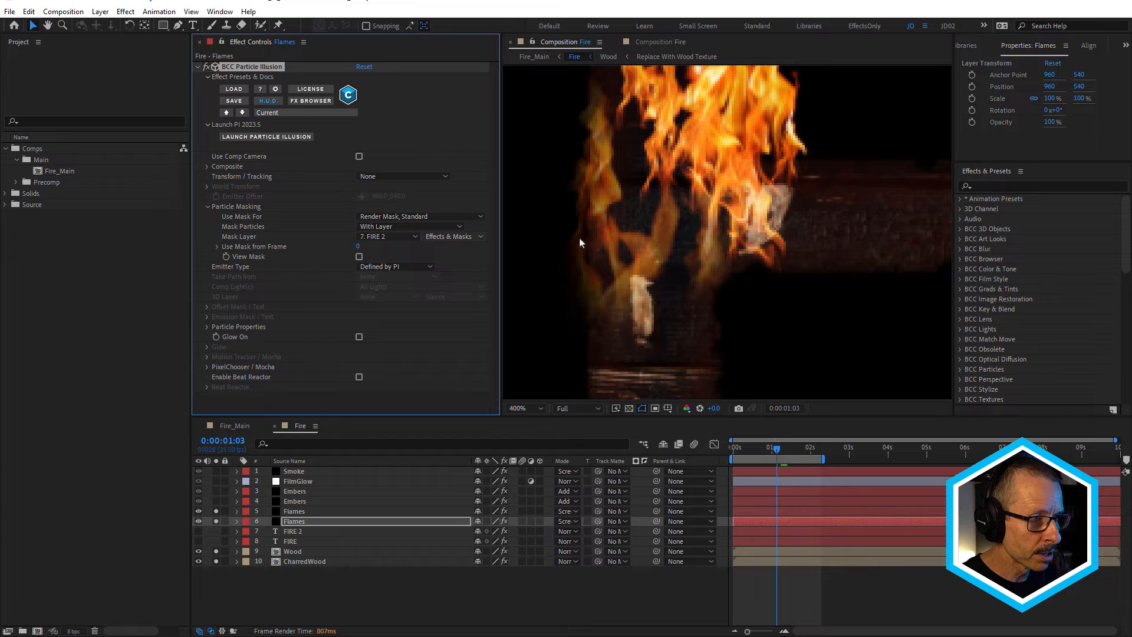
{"action": "left_click", "coordinate": [298, 532]}
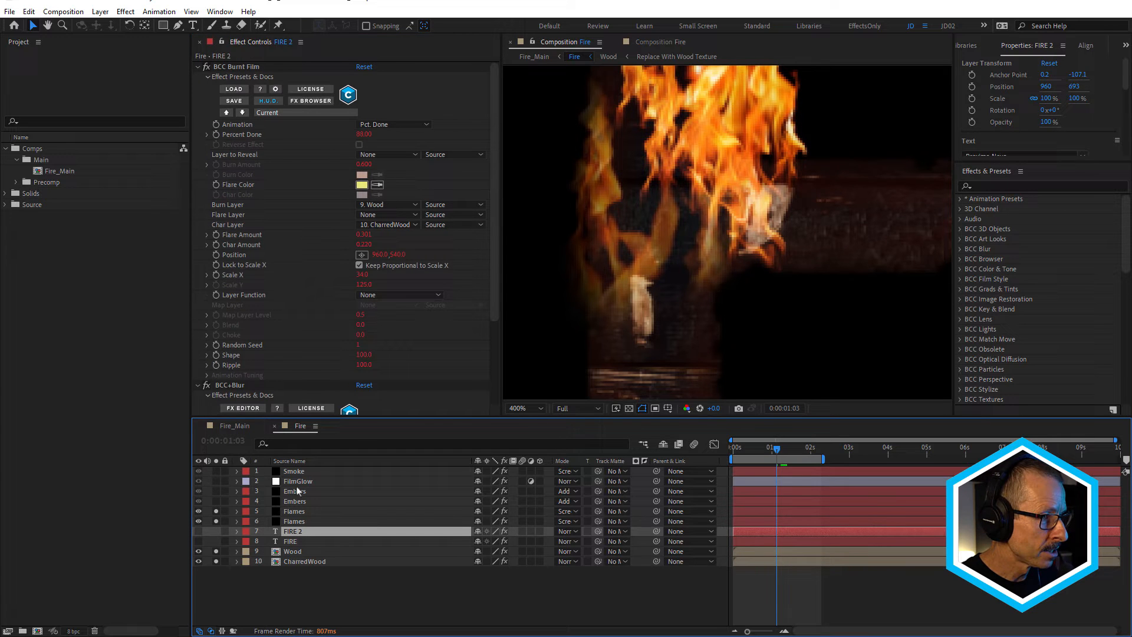
{"action": "left_click", "coordinate": [238, 385]}
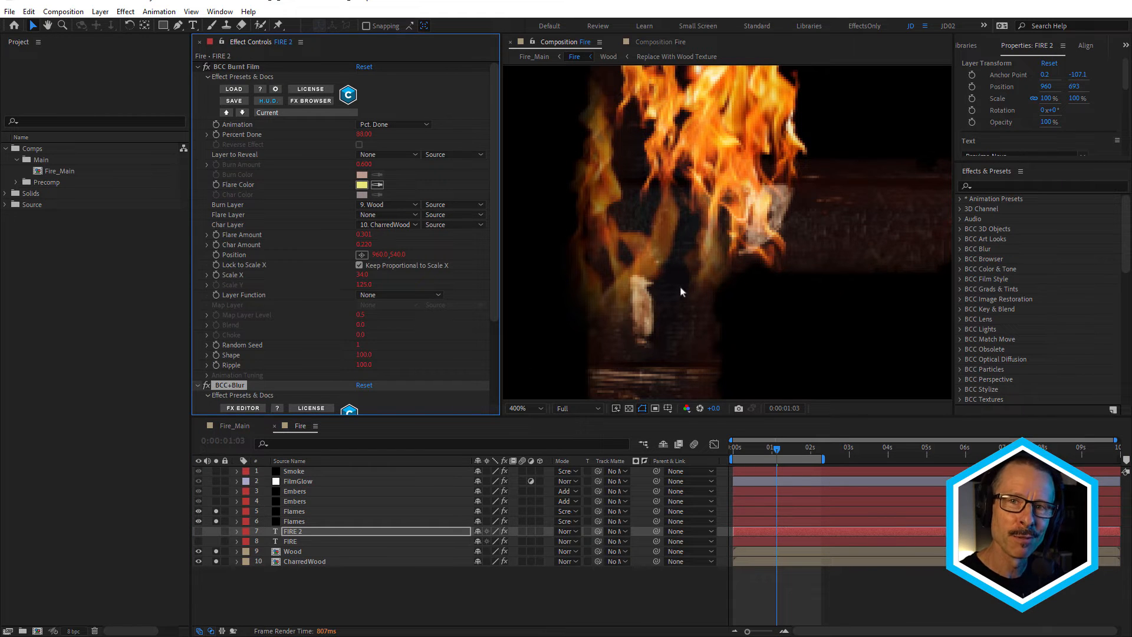
{"action": "scroll", "coordinate": [708, 257], "scroll_direction": "down", "scroll_amount": 2}
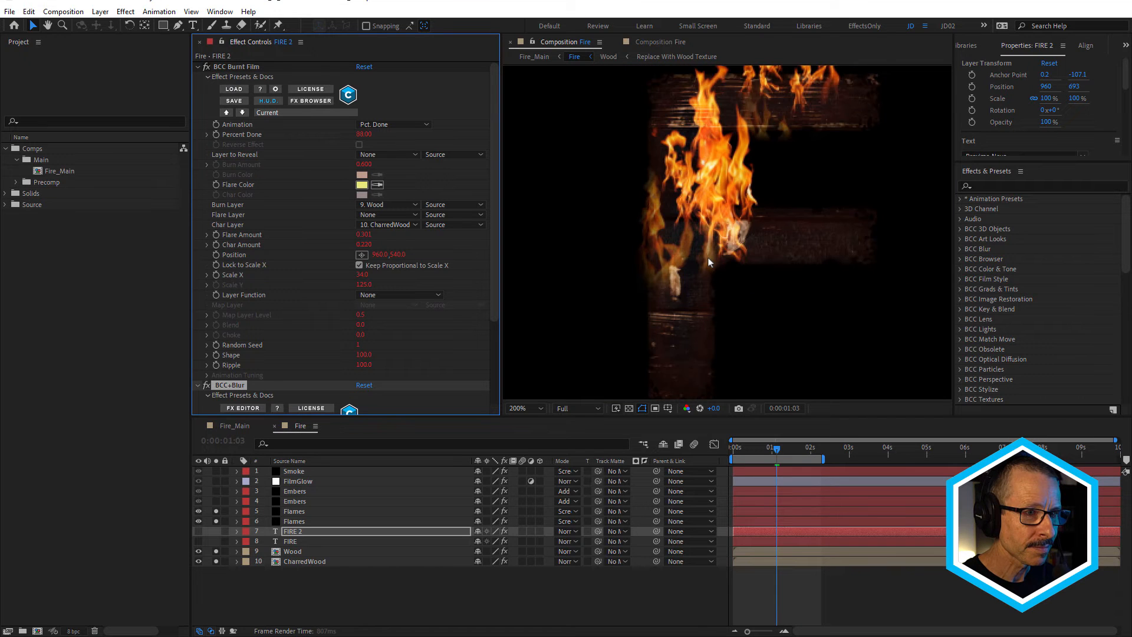
{"action": "scroll", "coordinate": [708, 257], "scroll_direction": "down", "scroll_amount": 2}
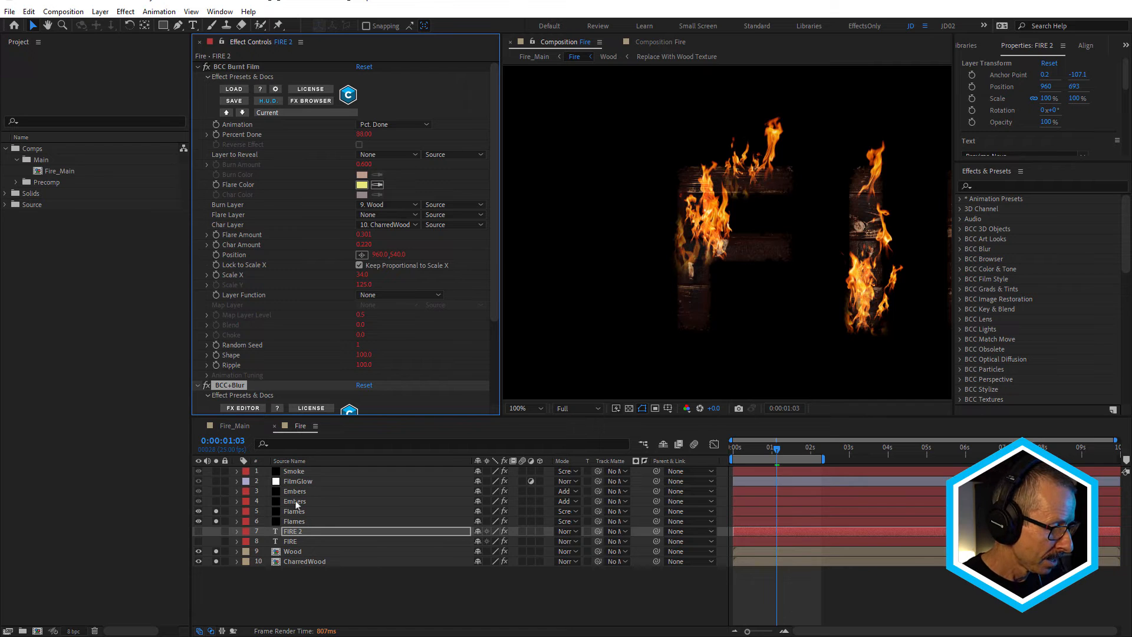
- Solo both Embers layers and preview the burning letters with the embers and flames
{"action": "left_click_drag", "start_coordinate": [216, 492], "coordinate": [217, 502]}
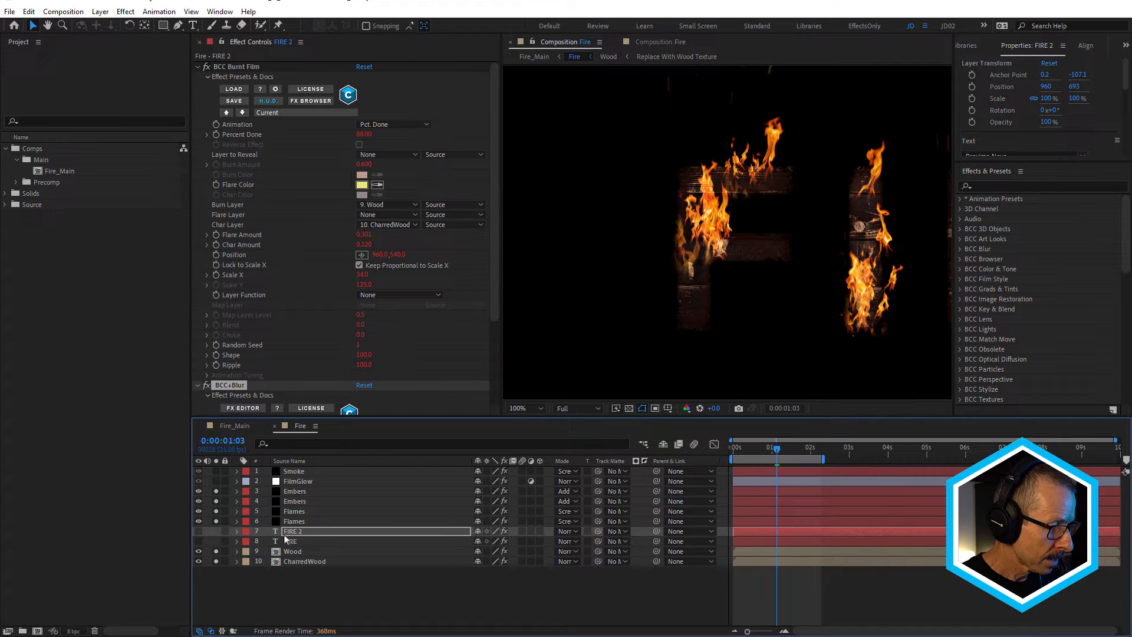
{"action": "scroll", "coordinate": [683, 301], "scroll_direction": "down", "scroll_amount": 2}
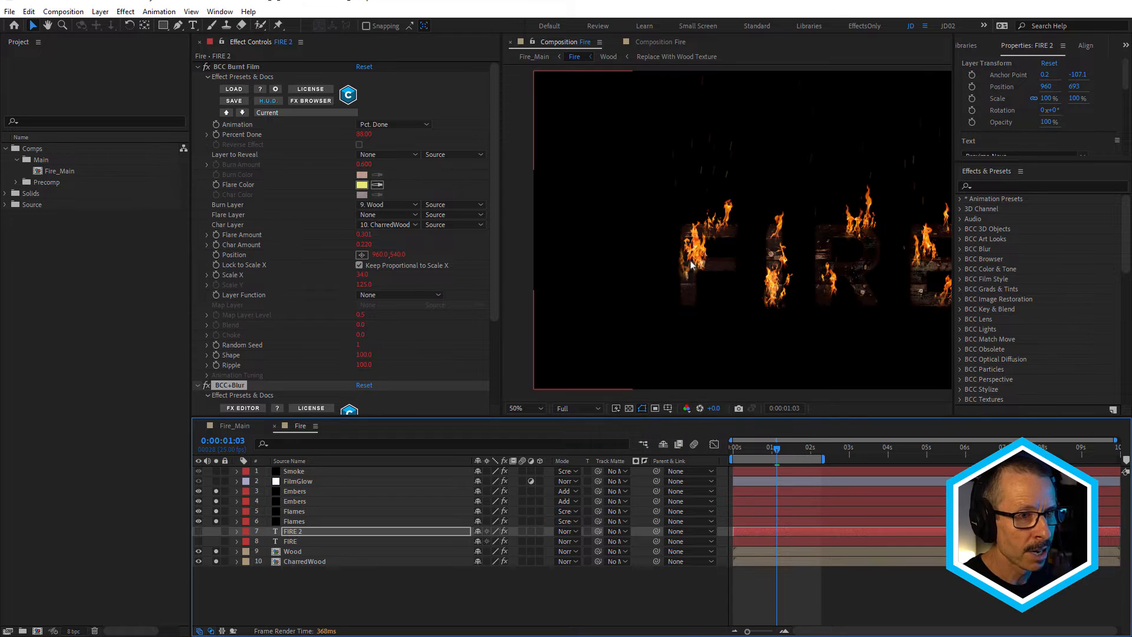
{"action": "scroll", "coordinate": [691, 265], "scroll_direction": "up", "scroll_amount": 2}
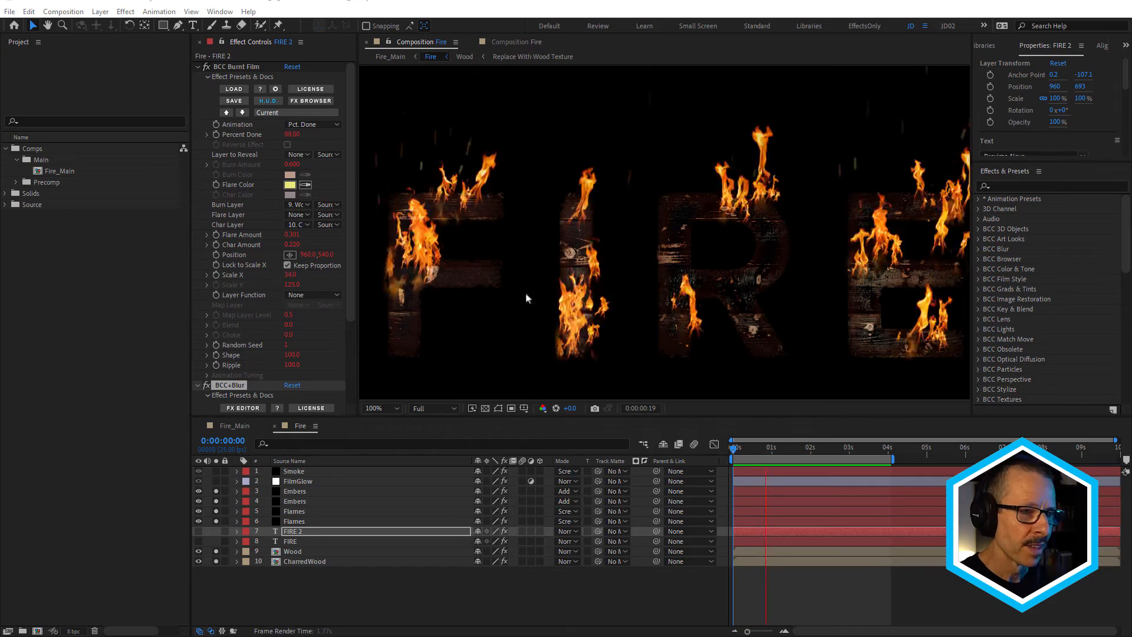
{"action": "scroll", "coordinate": [386, 289], "scroll_direction": "up", "scroll_amount": 1}
{"action": "scroll", "coordinate": [387, 288], "scroll_direction": "up", "scroll_amount": 1}
{"action": "scroll", "coordinate": [401, 293], "scroll_direction": "down", "scroll_amount": 1}
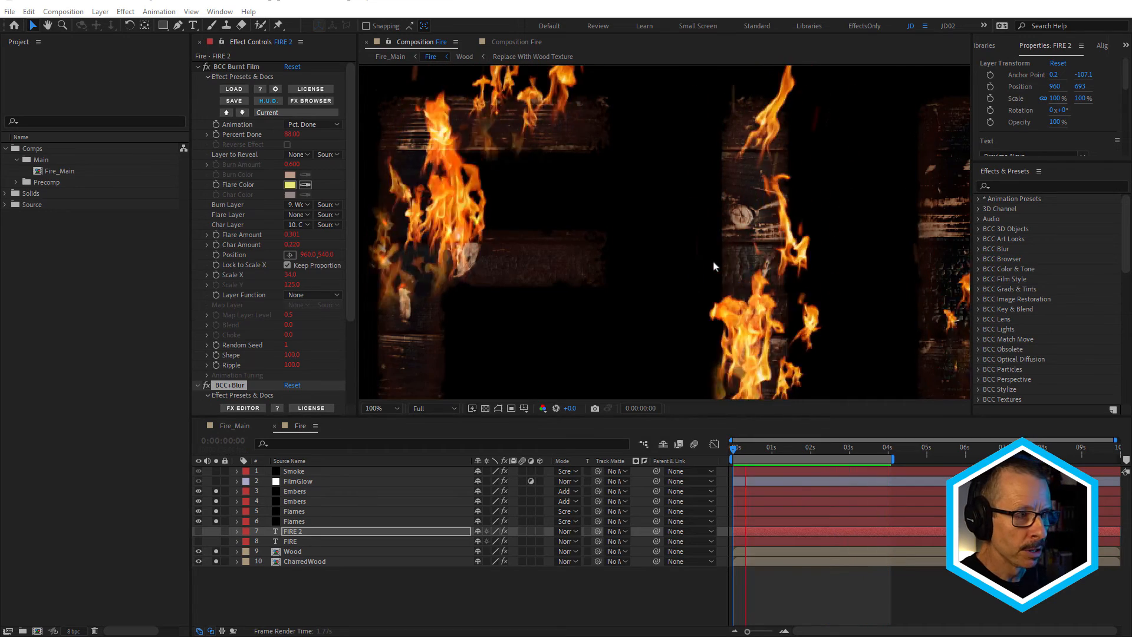
{"action": "scroll", "coordinate": [643, 271], "scroll_direction": "down", "scroll_amount": 1}
{"action": "key", "text": "alt+space"}
- Take the lower Flames layer out of solo and solo the Smoke layer
{"action": "left_click", "coordinate": [569, 595]}
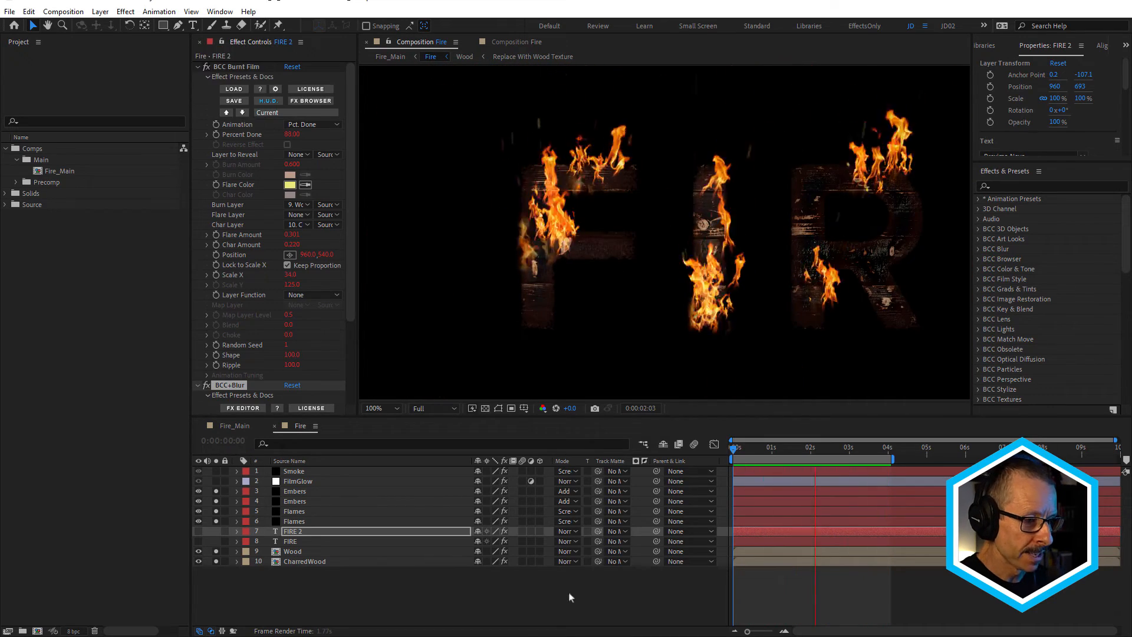
{"action": "left_click", "coordinate": [215, 522]}
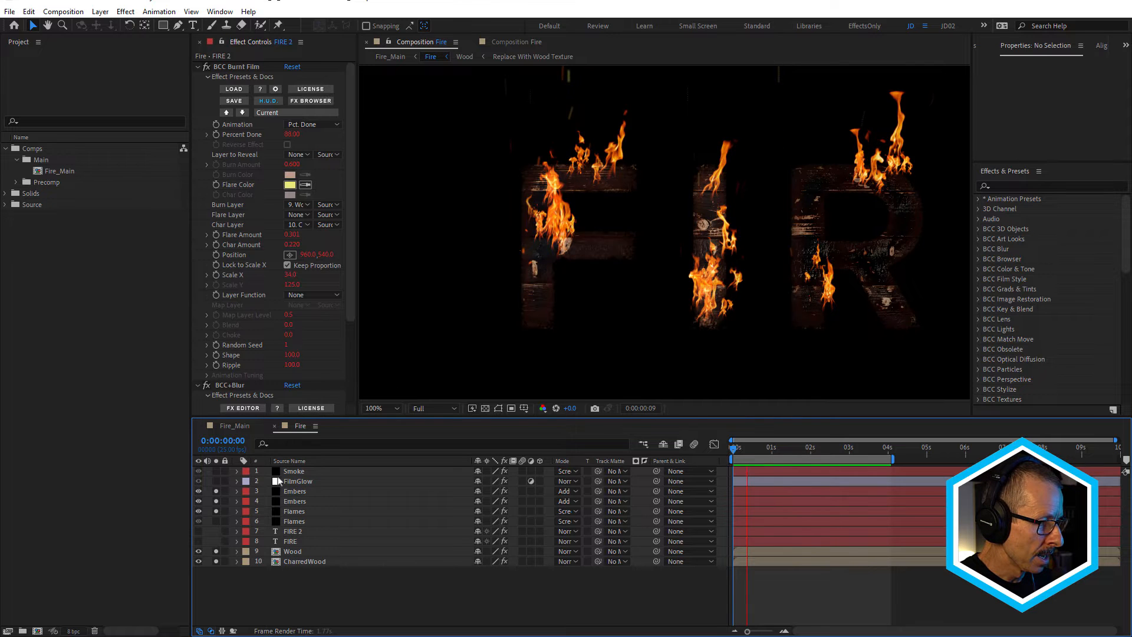
{"action": "left_click", "coordinate": [216, 471]}
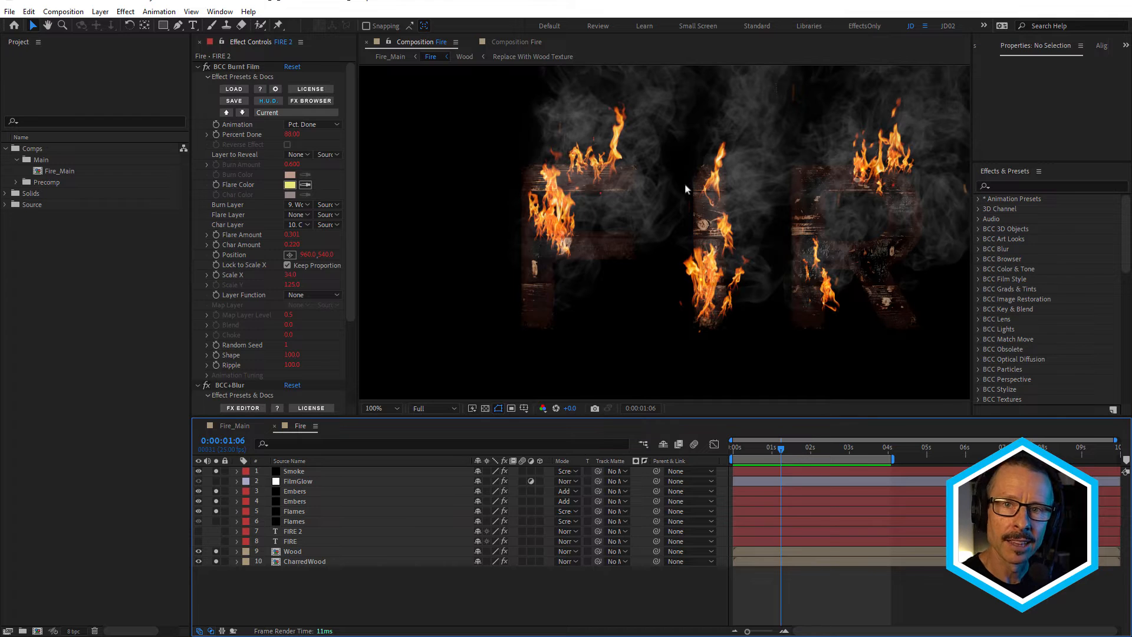
- Preview the soloed Smoke layer and open its particle setup in Particle Illusion
{"action": "left_click", "coordinate": [293, 472]}
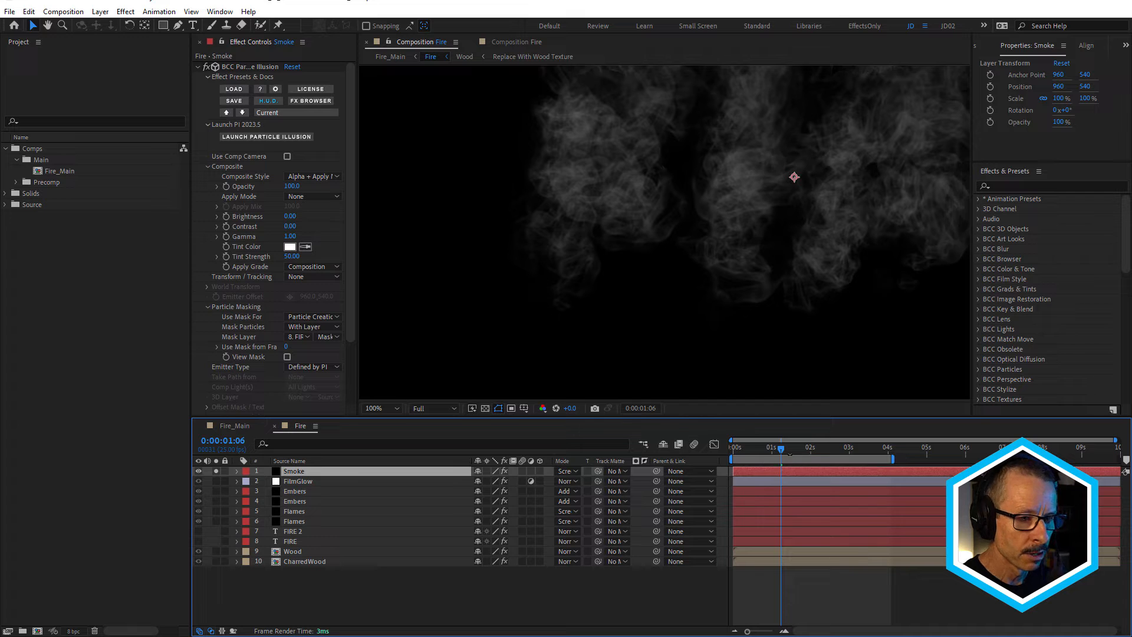
{"action": "key", "text": "space"}
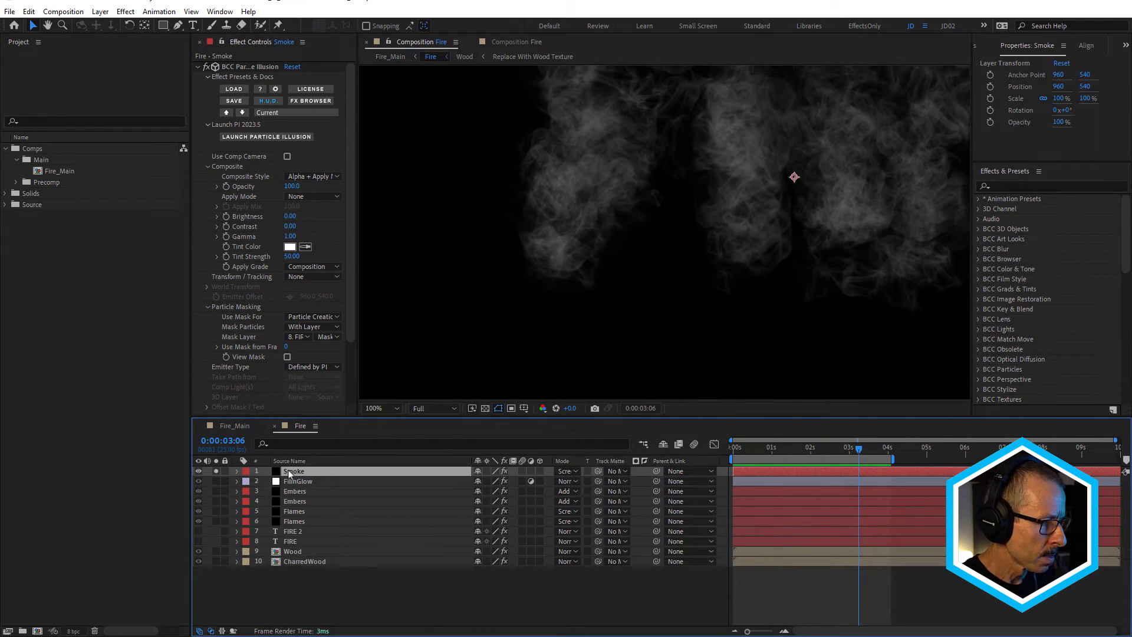
{"action": "left_click", "coordinate": [255, 140]}
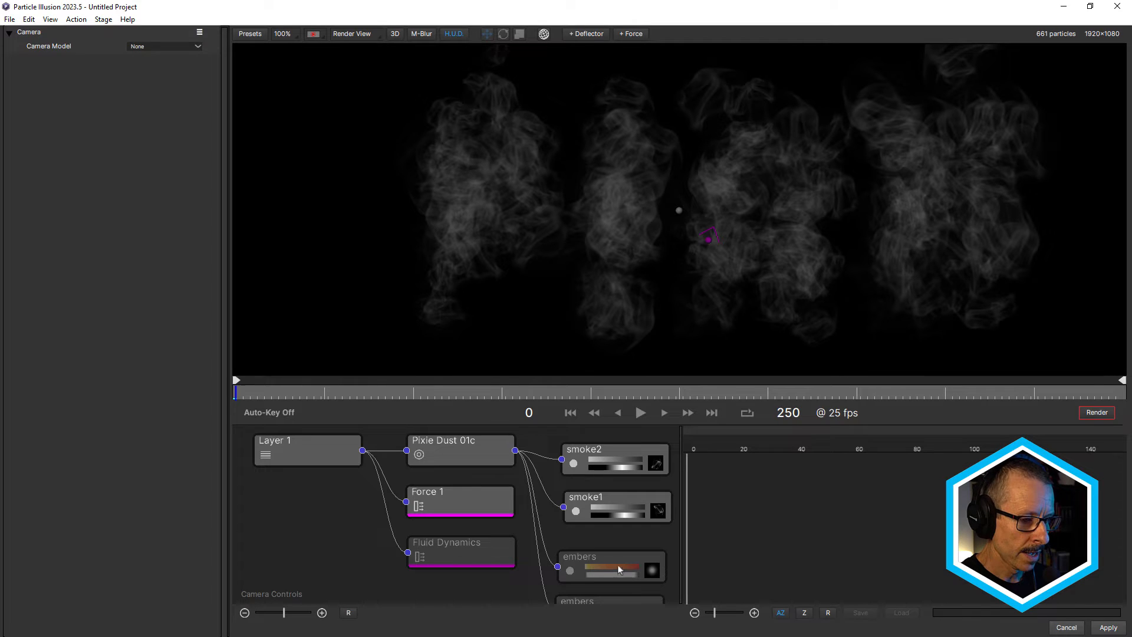
- Delete both embers particle types from the Pixie Dust 01c emitter, keeping only smoke2 and smoke1
{"action": "left_click", "coordinate": [616, 565]}
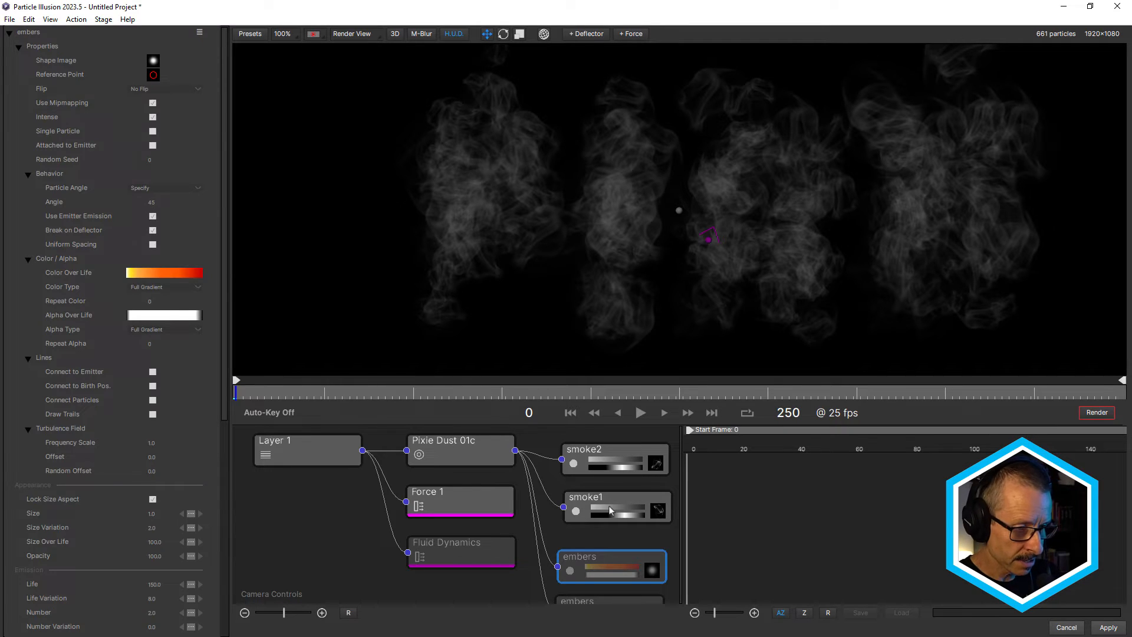
{"action": "key", "text": "Delete"}
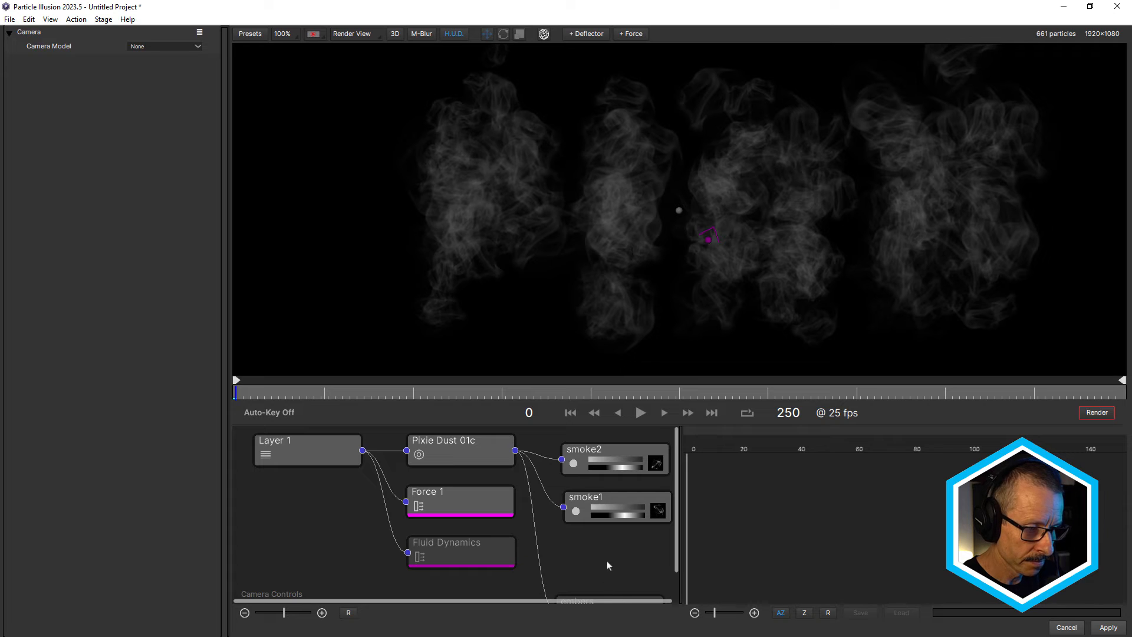
{"action": "scroll", "coordinate": [606, 560], "scroll_direction": "down", "scroll_amount": 2}
{"action": "left_click", "coordinate": [606, 565]}
{"action": "key", "text": "Delete"}
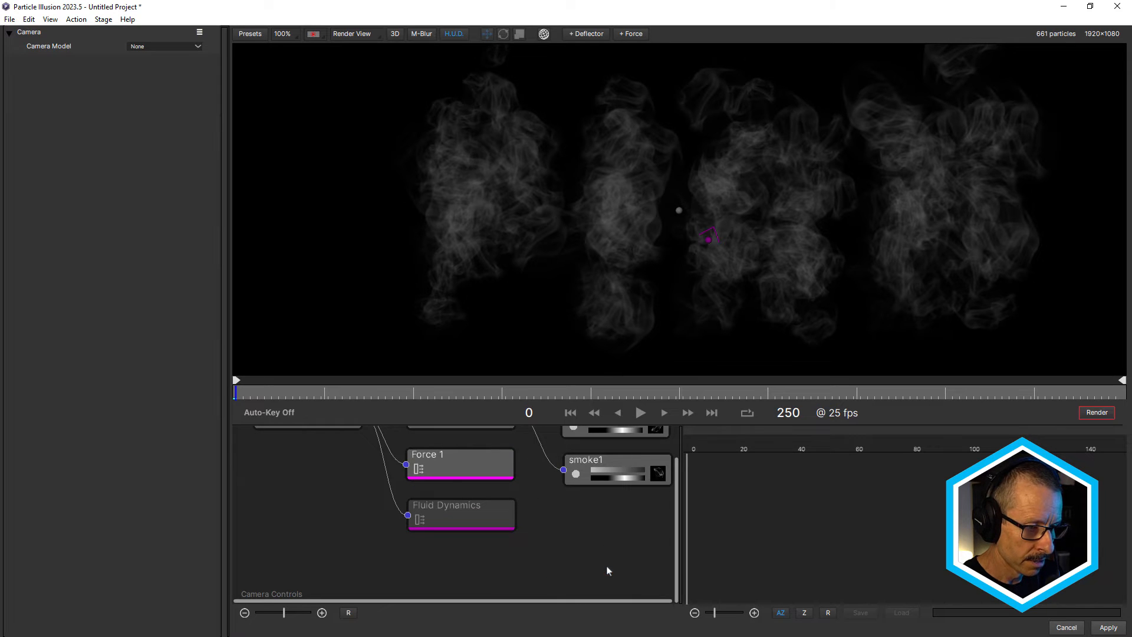
{"action": "scroll", "coordinate": [607, 527], "scroll_direction": "up", "scroll_amount": 2}
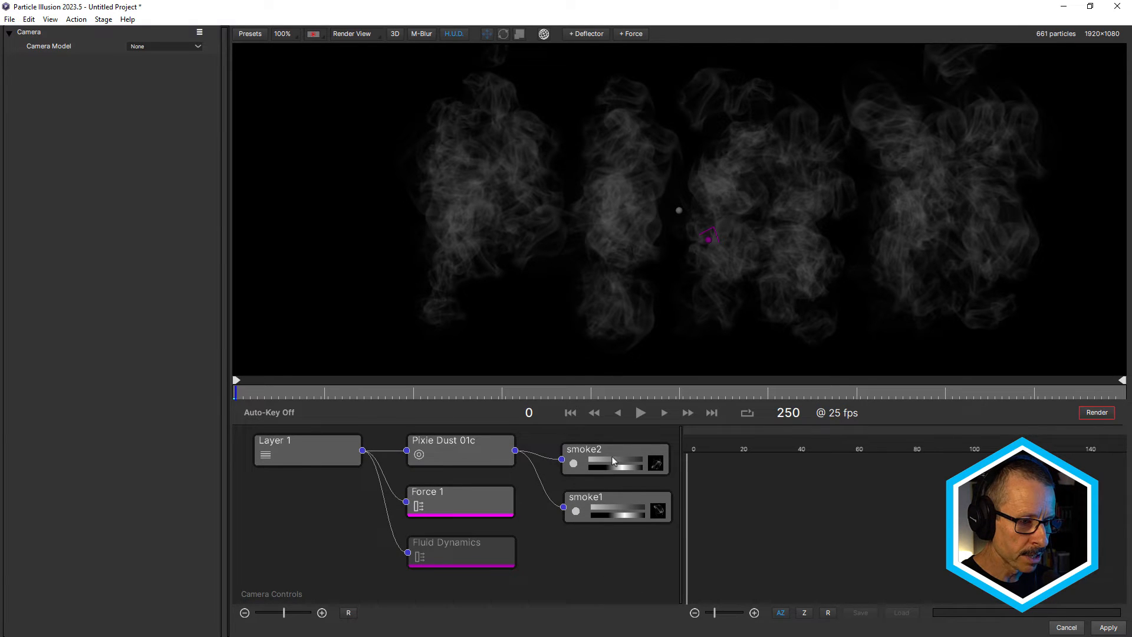
- Check the shape images used by the smoke2 and smoke1 particles without changing them
{"action": "left_click", "coordinate": [657, 465]}
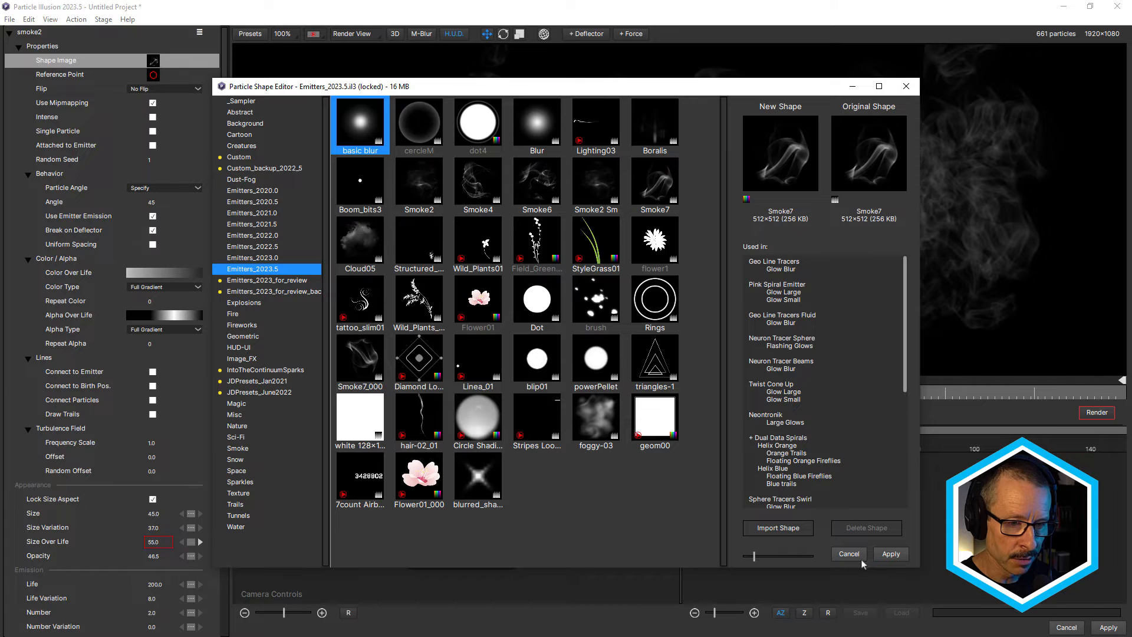
{"action": "key", "text": "Escape"}
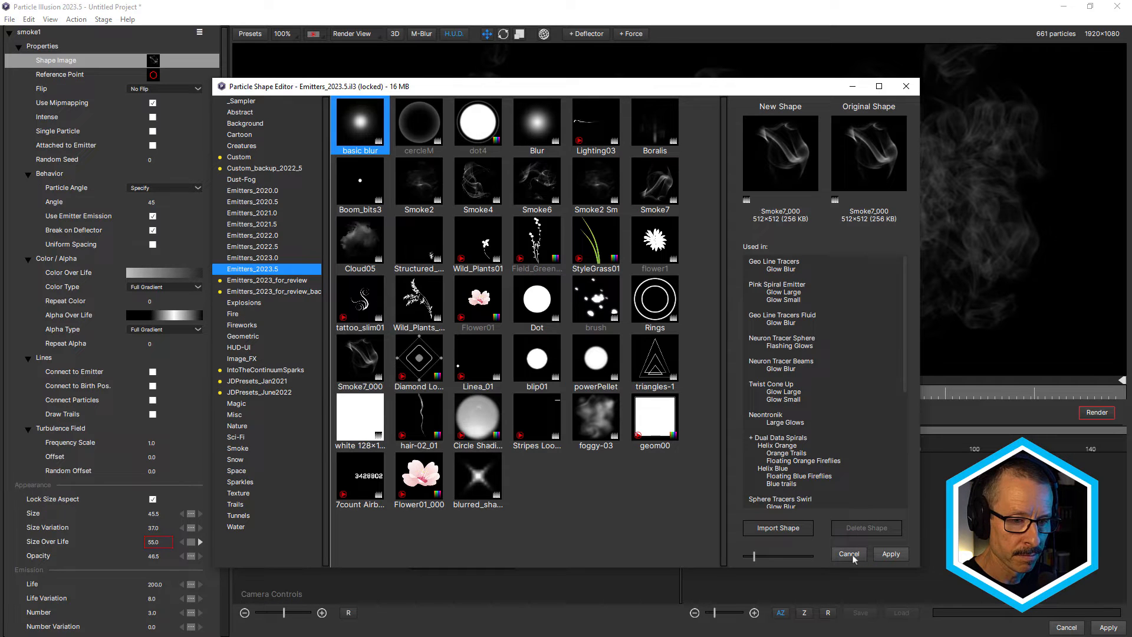
{"action": "key", "text": "Escape"}
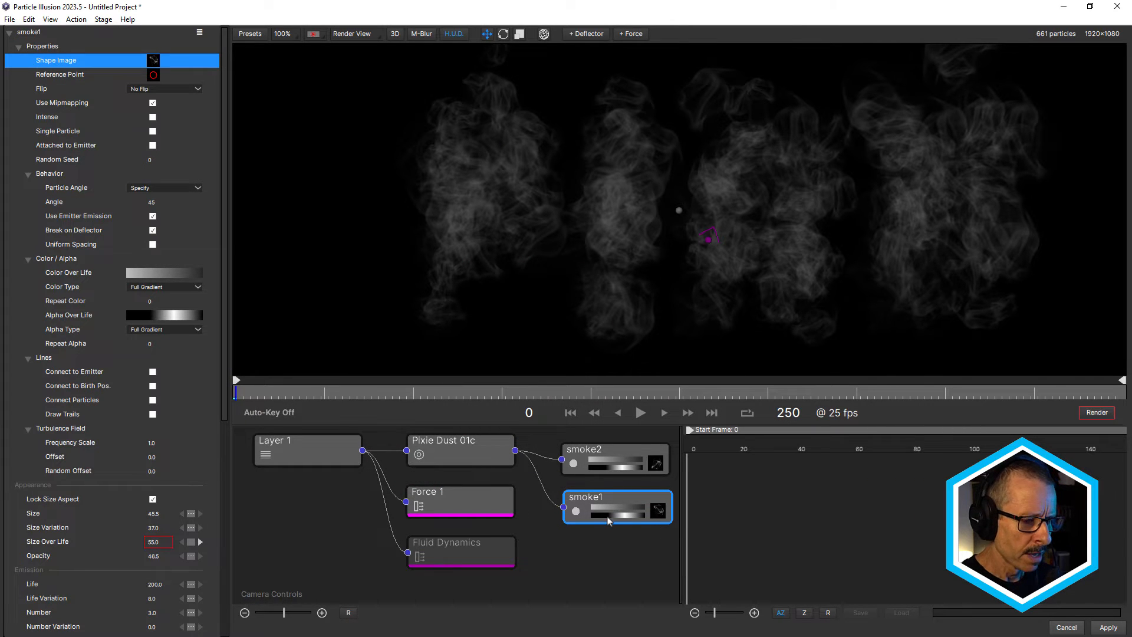
- Examine the smoke's look at several frames up close, along with the smoke1 particle's motion and turbulence parameters
{"action": "left_click_drag", "start_coordinate": [295, 393], "coordinate": [397, 401]}
{"action": "left_click_drag", "start_coordinate": [228, 324], "coordinate": [224, 558]}
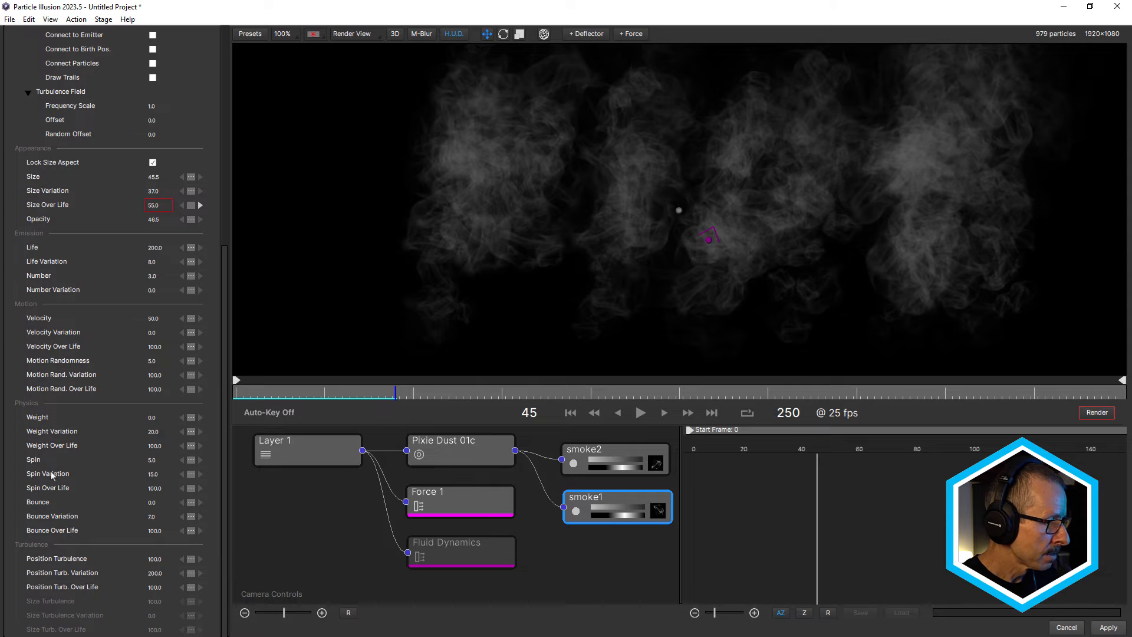
{"action": "left_click_drag", "start_coordinate": [277, 395], "coordinate": [472, 410]}
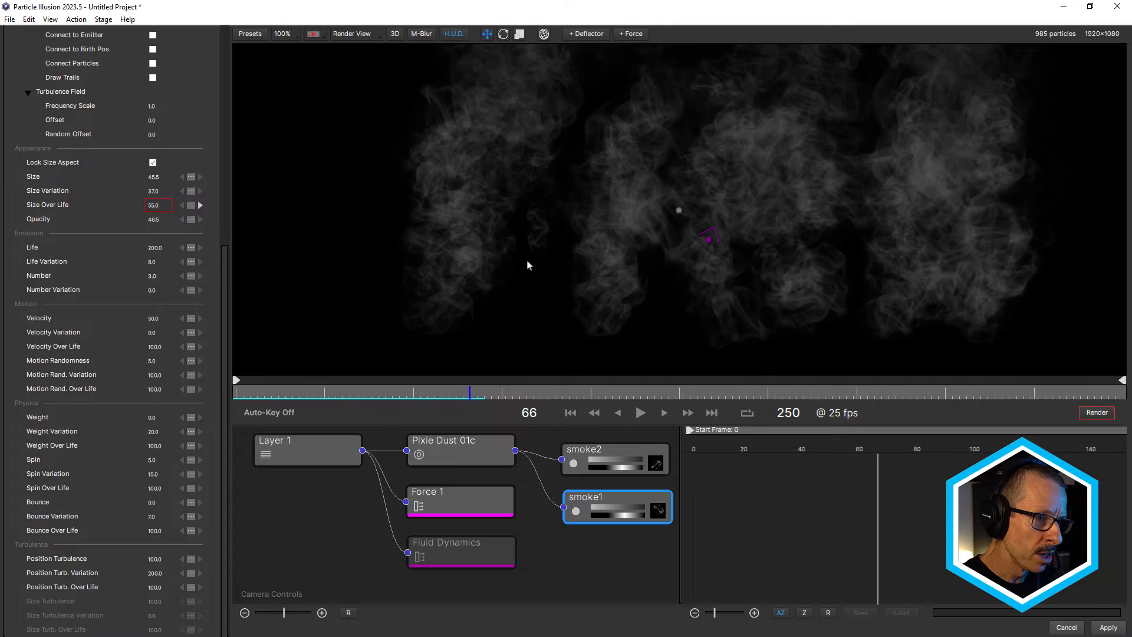
{"action": "scroll", "coordinate": [538, 235], "scroll_direction": "up", "scroll_amount": 1}
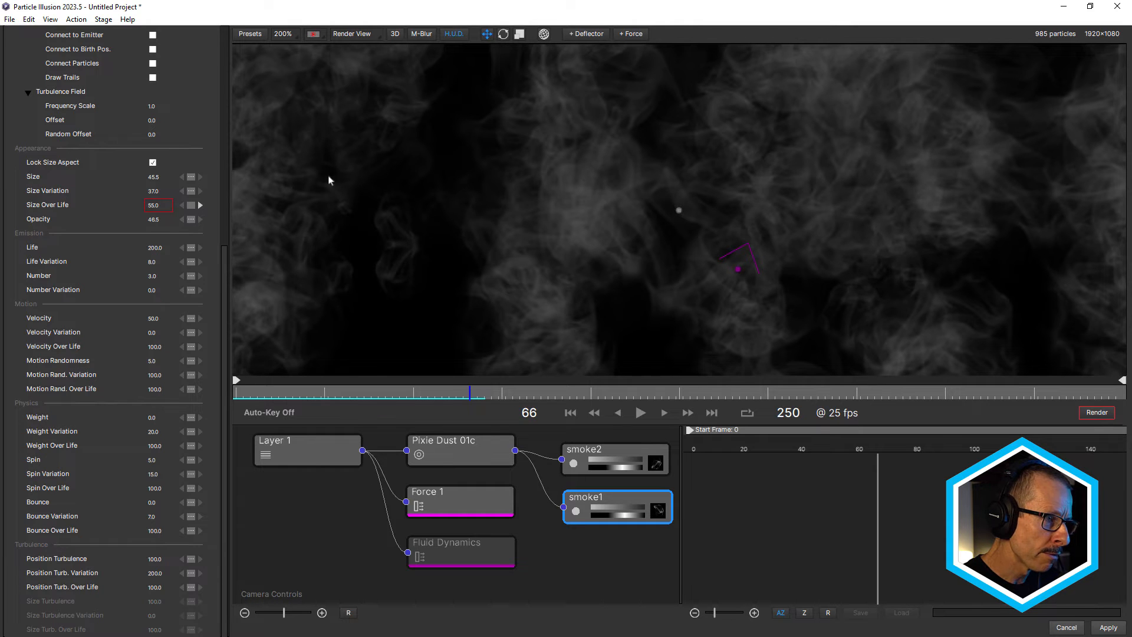
{"action": "left_click_drag", "start_coordinate": [417, 393], "coordinate": [371, 402]}
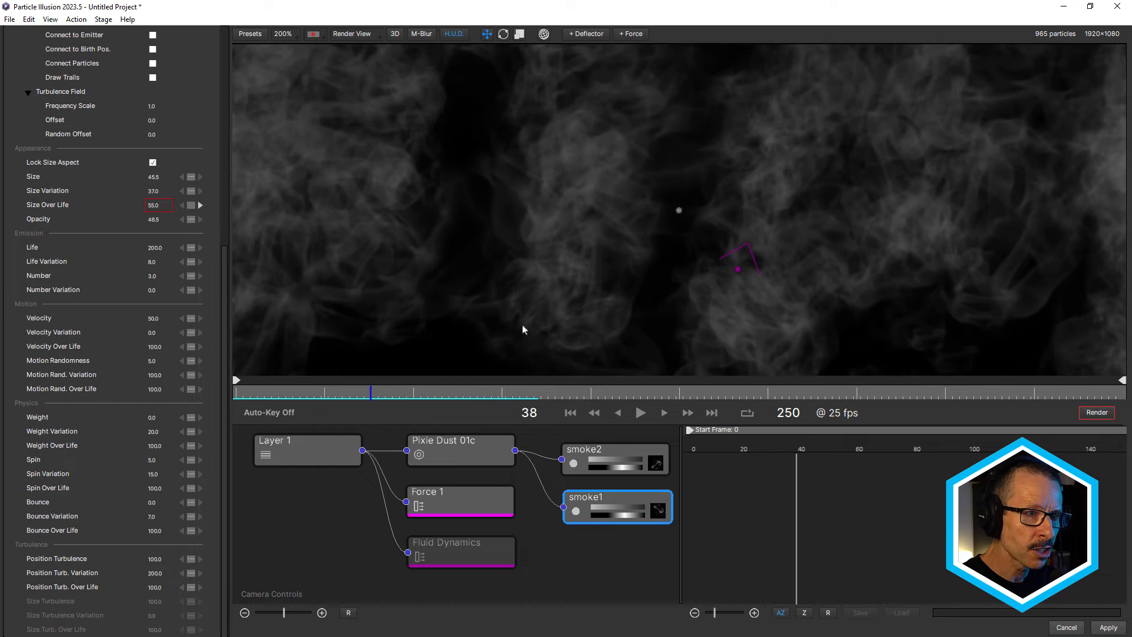
{"action": "scroll", "coordinate": [590, 257], "scroll_direction": "down", "scroll_amount": 1}
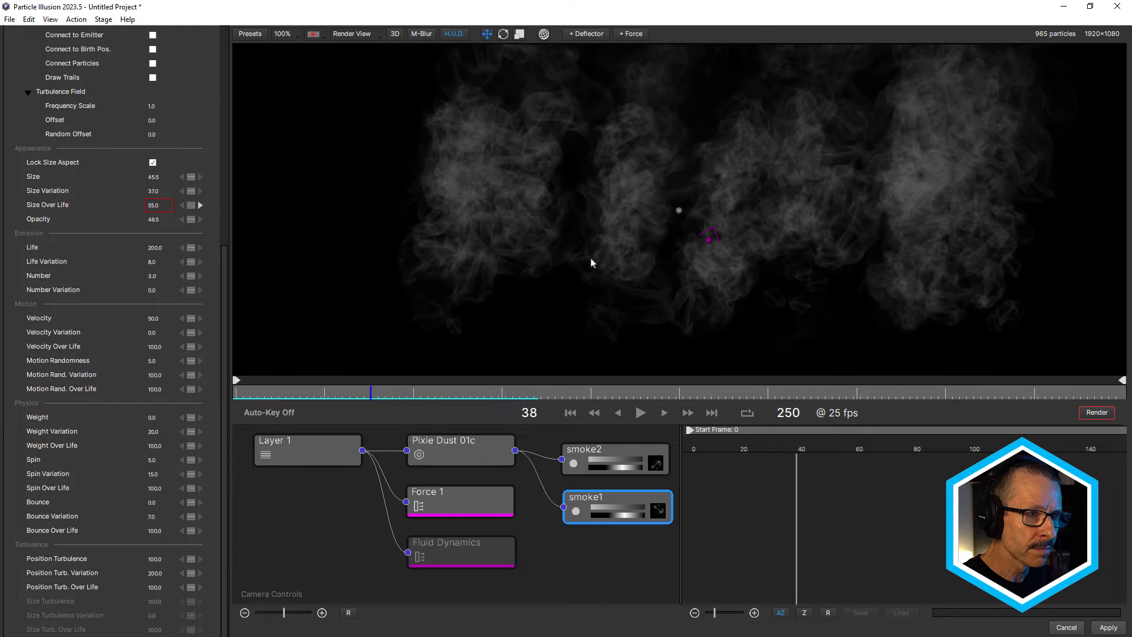
- Lower the smoke2 particle's Opacity to 19.5
{"action": "left_click", "coordinate": [618, 462]}
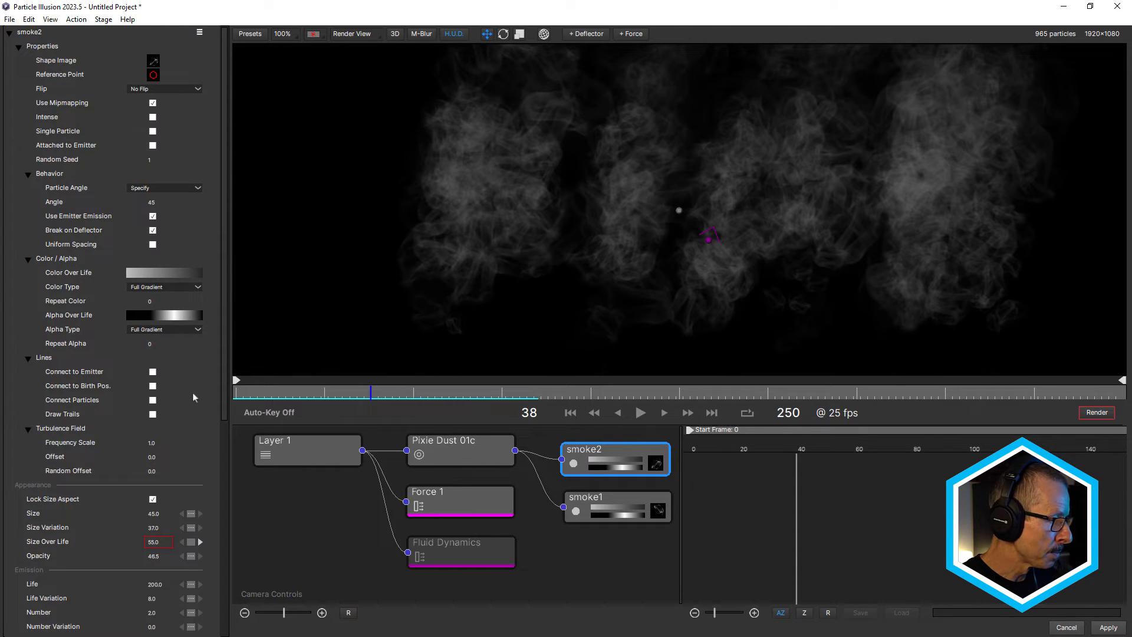
{"action": "left_click_drag", "start_coordinate": [223, 338], "coordinate": [229, 506]}
{"action": "left_click", "coordinate": [153, 285]}
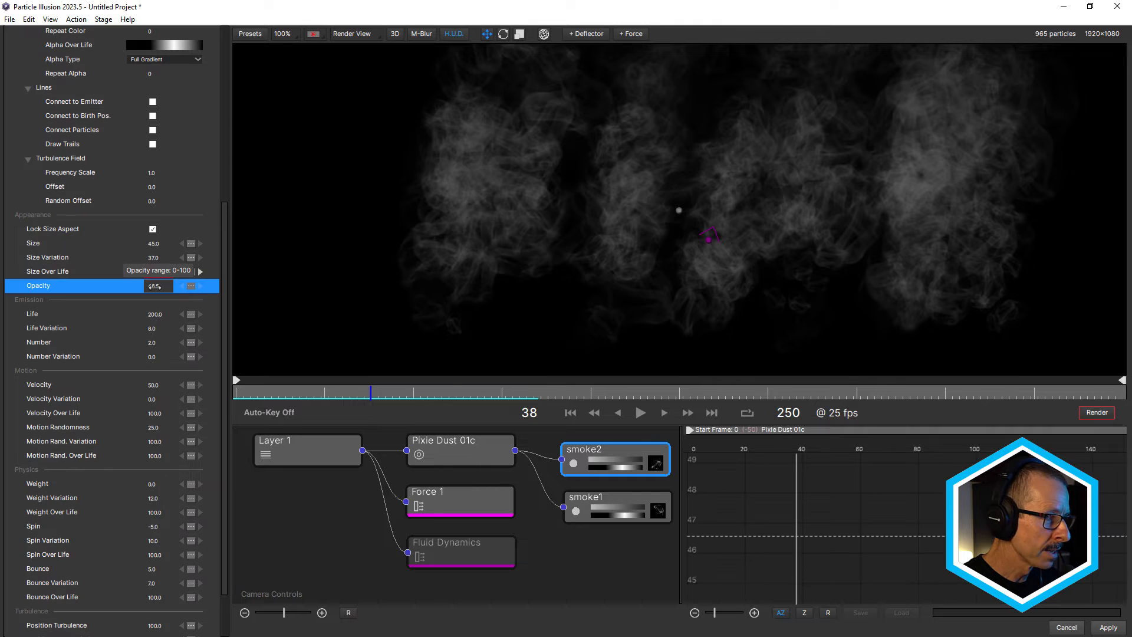
{"action": "left_click_drag", "start_coordinate": [149, 288], "coordinate": [141, 289]}
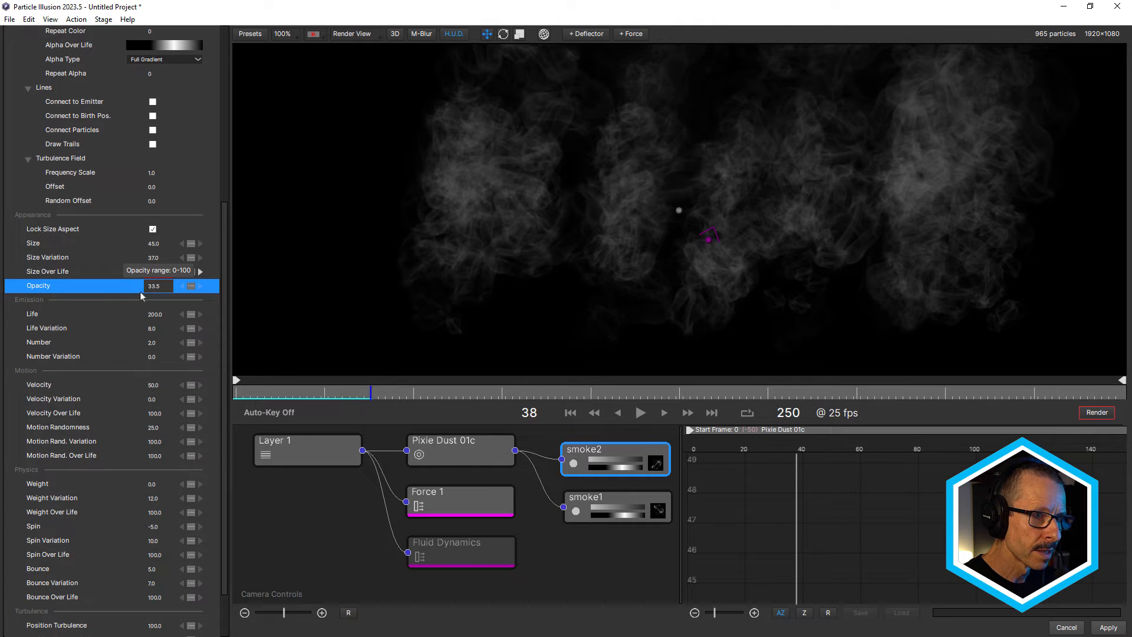
{"action": "left_click_drag", "start_coordinate": [136, 294], "coordinate": [140, 295]}
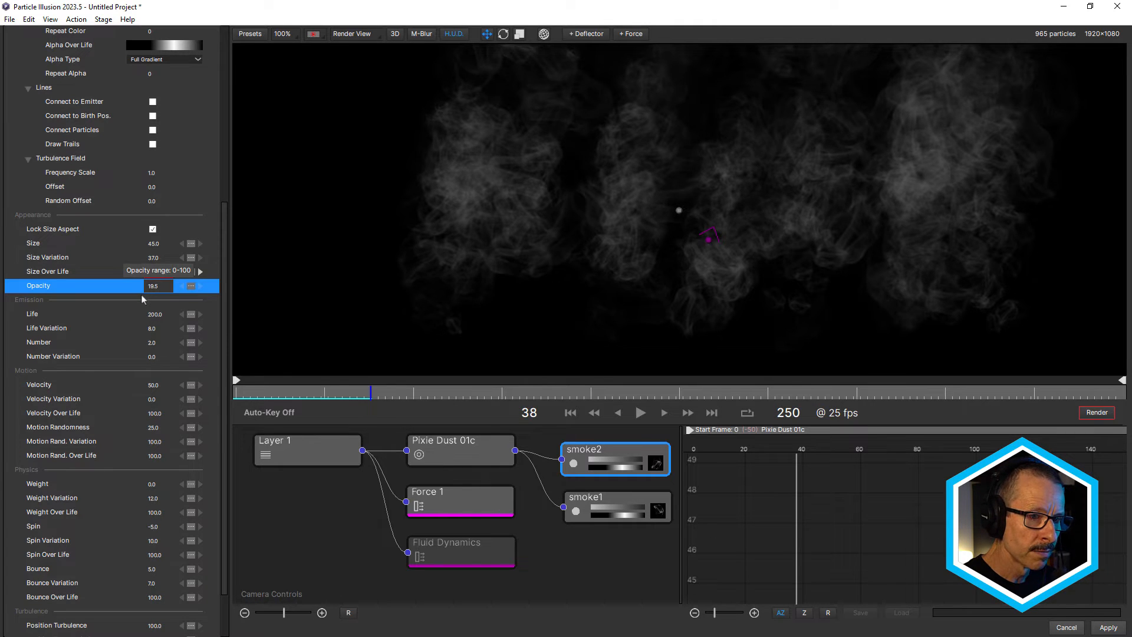
- Lower the smoke1 particle's Opacity to 34.5
{"action": "left_click", "coordinate": [617, 508]}
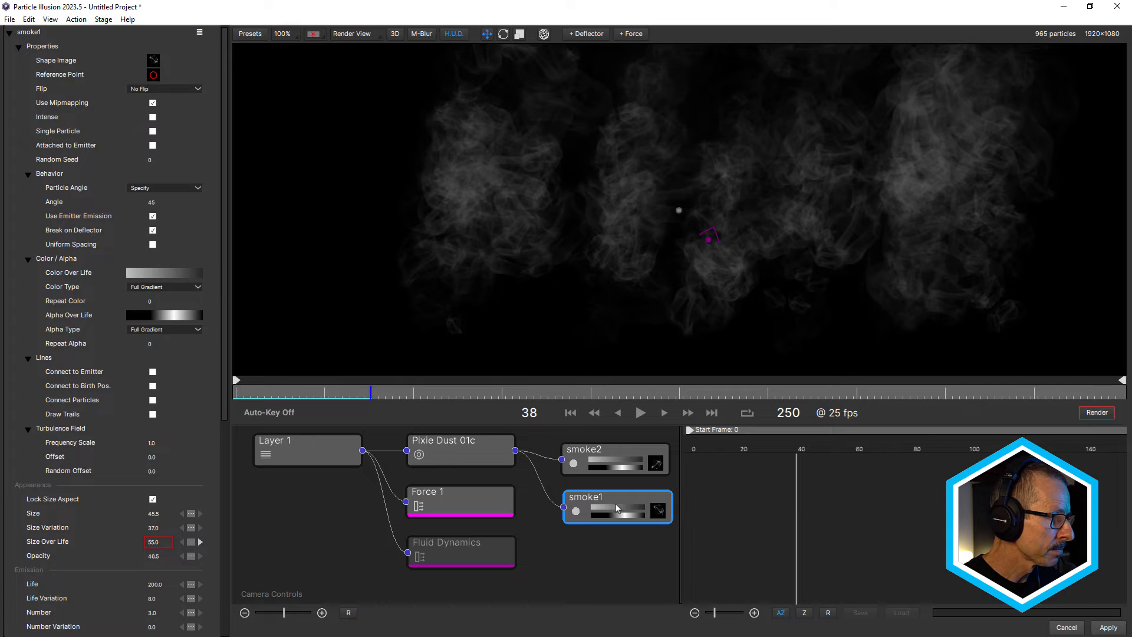
{"action": "left_click_drag", "start_coordinate": [223, 291], "coordinate": [230, 383]}
{"action": "left_click_drag", "start_coordinate": [153, 414], "coordinate": [143, 423]}
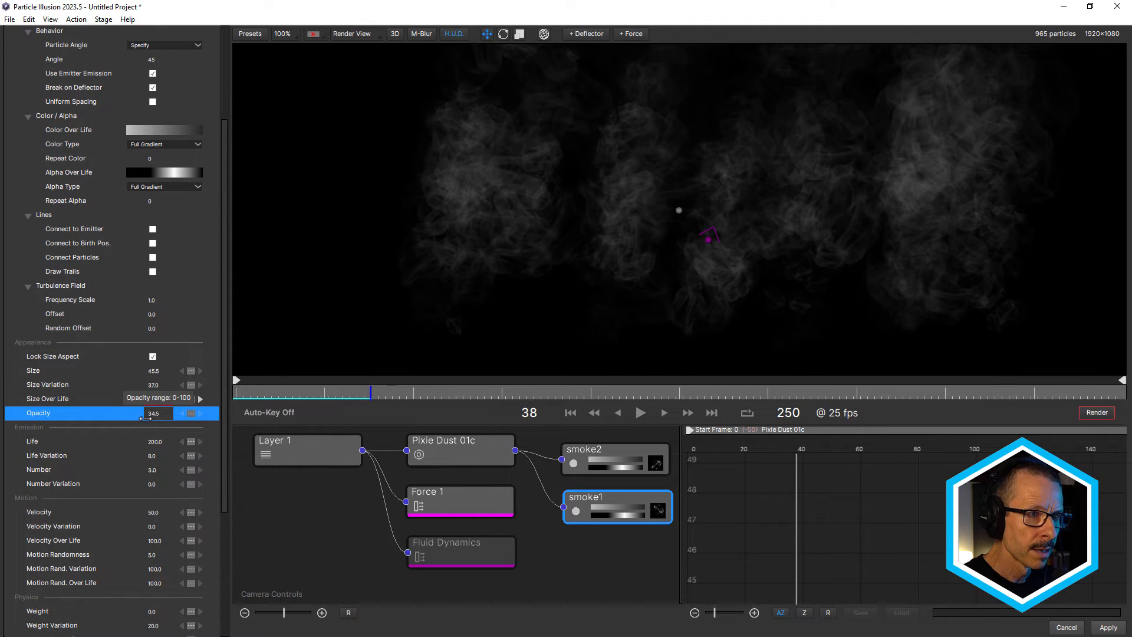
- Play back the smoke from its early frames and apply the emitter changes to the Smoke layer
{"action": "left_click_drag", "start_coordinate": [321, 391], "coordinate": [250, 390]}
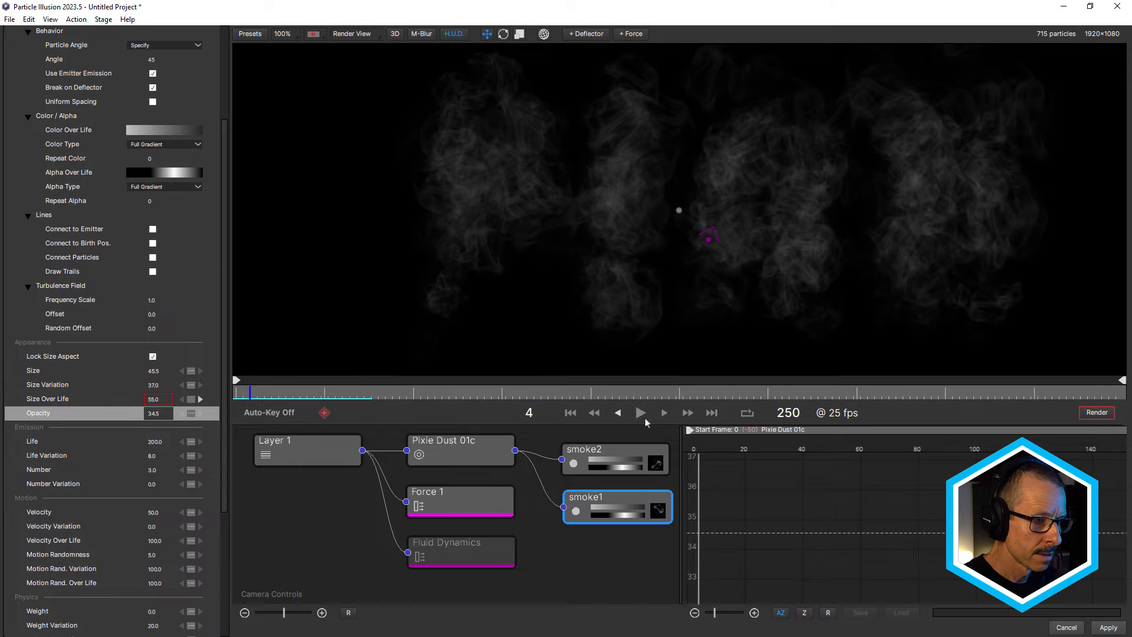
{"action": "left_click", "coordinate": [641, 412]}
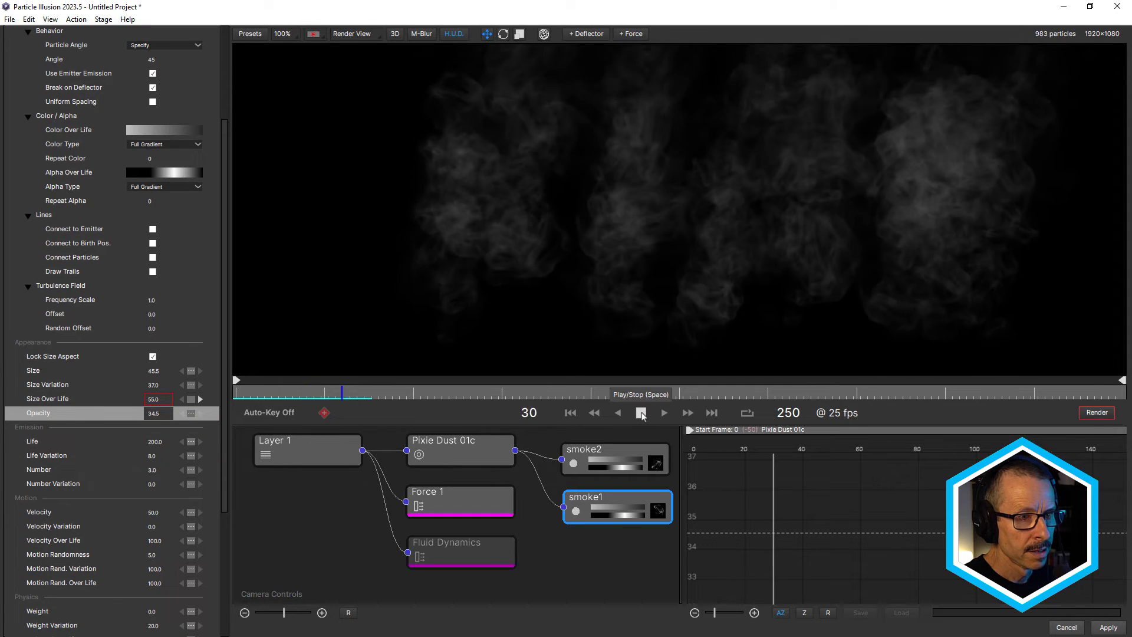
{"action": "left_click", "coordinate": [641, 412]}
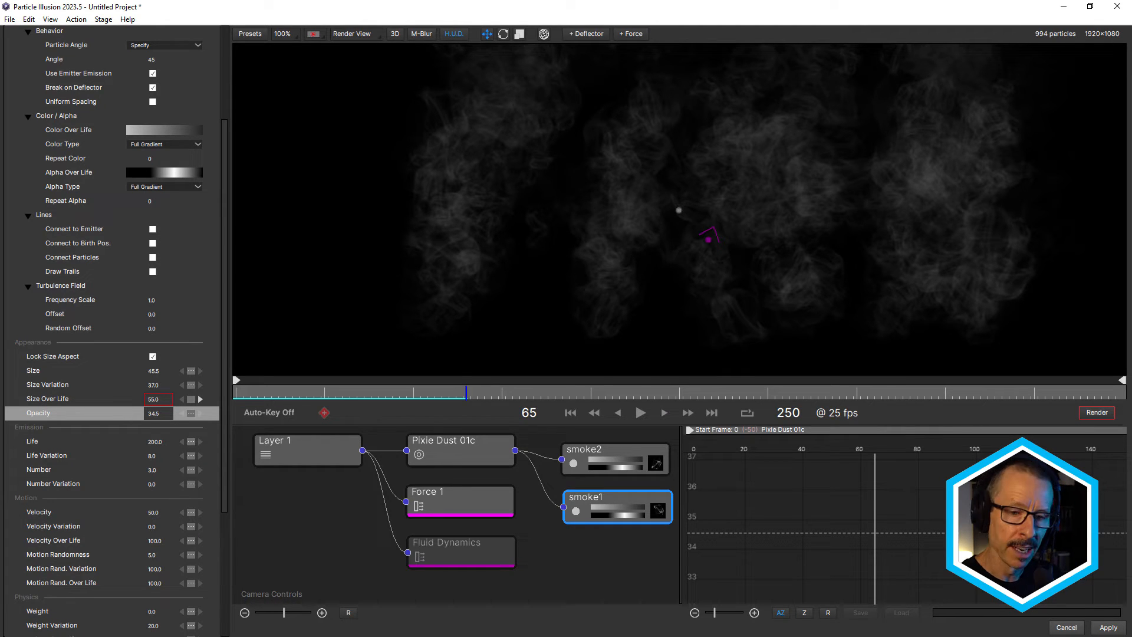
{"action": "left_click", "coordinate": [1115, 629]}
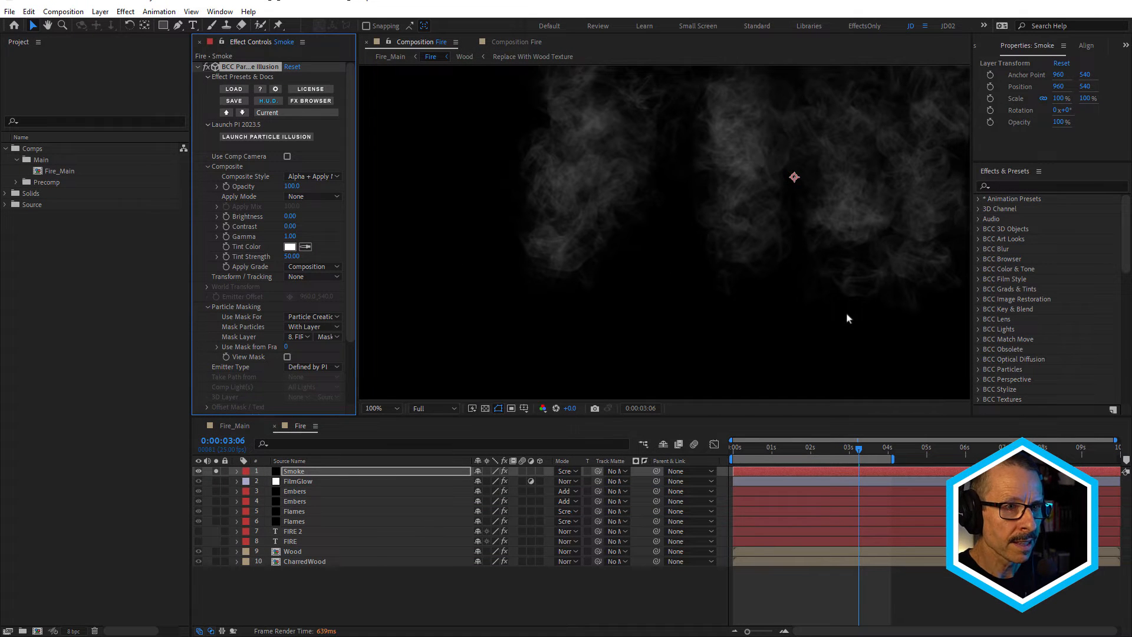
{"action": "scroll", "coordinate": [565, 175], "scroll_direction": "up", "scroll_amount": 4}
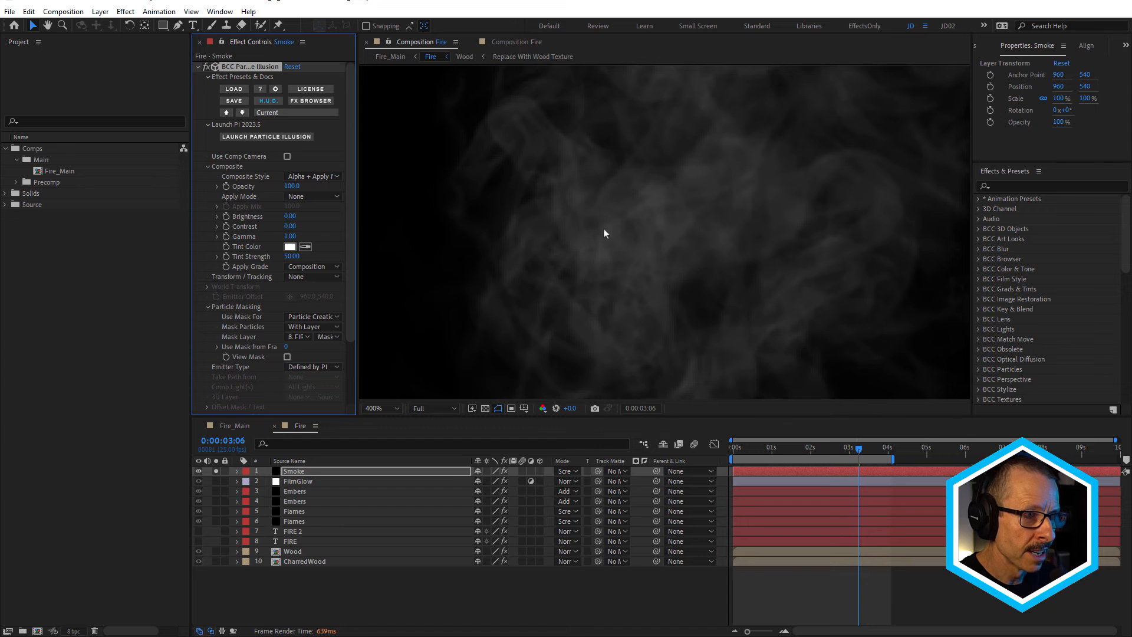
{"action": "scroll", "coordinate": [628, 196], "scroll_direction": "down", "scroll_amount": 4}
{"action": "scroll", "coordinate": [628, 195], "scroll_direction": "down", "scroll_amount": 2}
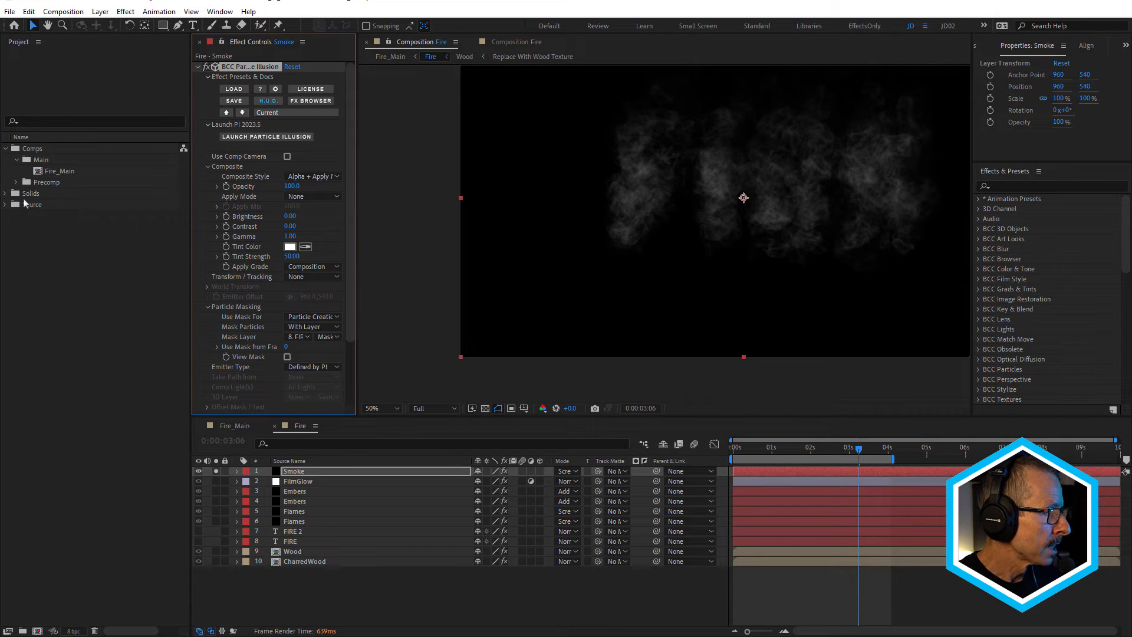
- Create a new composition from the Source folder's Wisp_01.mov and move to 0:00:00:18
{"action": "left_click", "coordinate": [4, 207]}
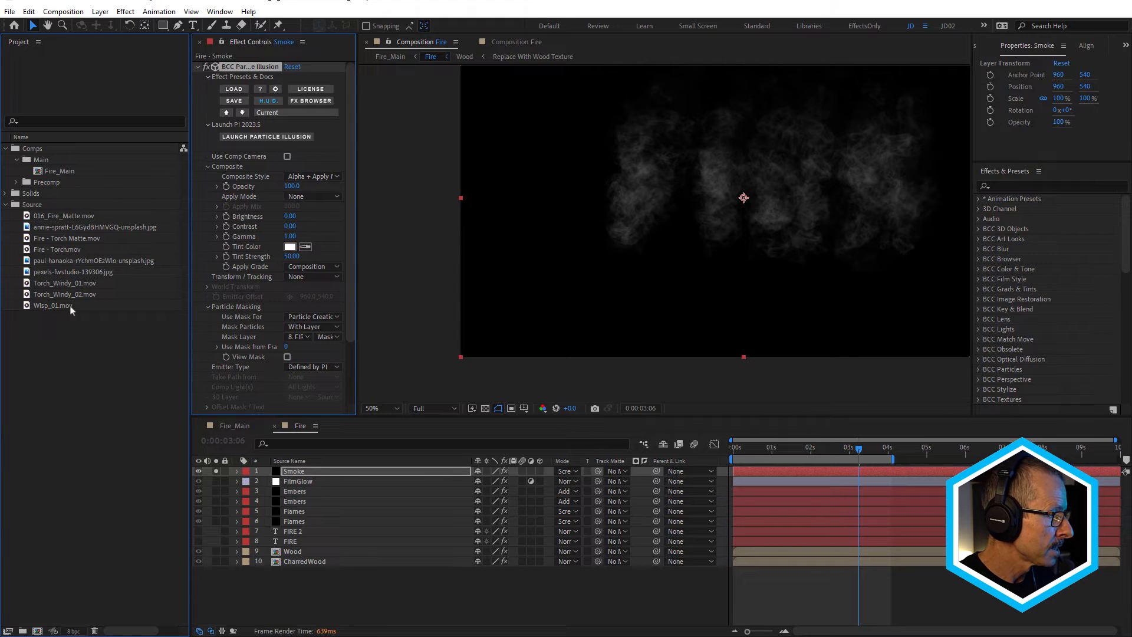
{"action": "left_click", "coordinate": [59, 307]}
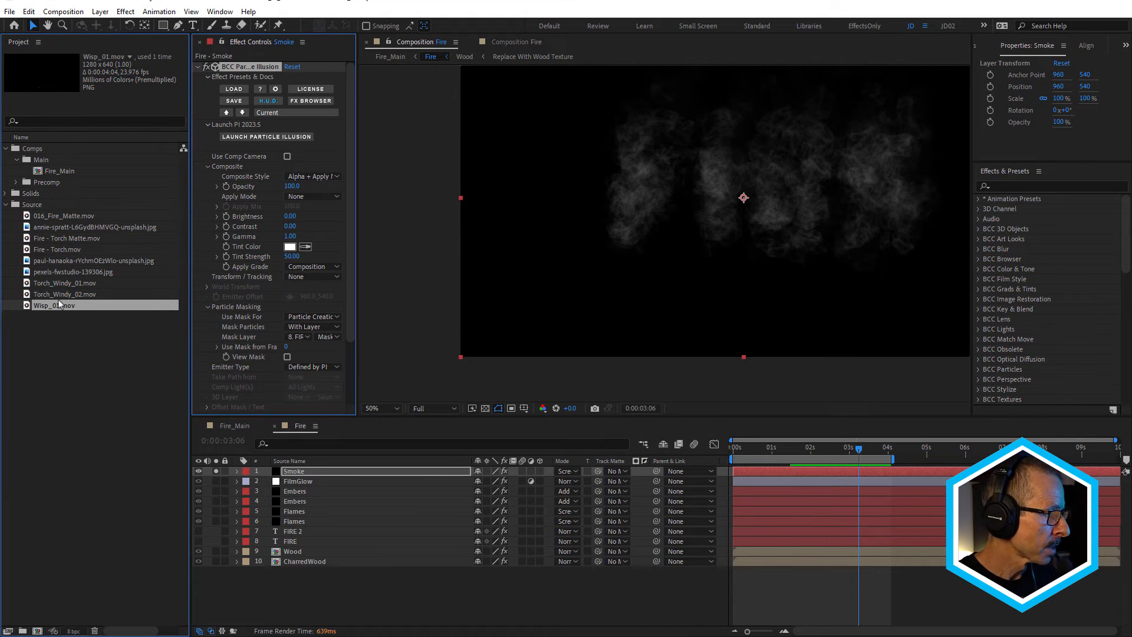
{"action": "left_click_drag", "start_coordinate": [54, 567], "coordinate": [37, 631]}
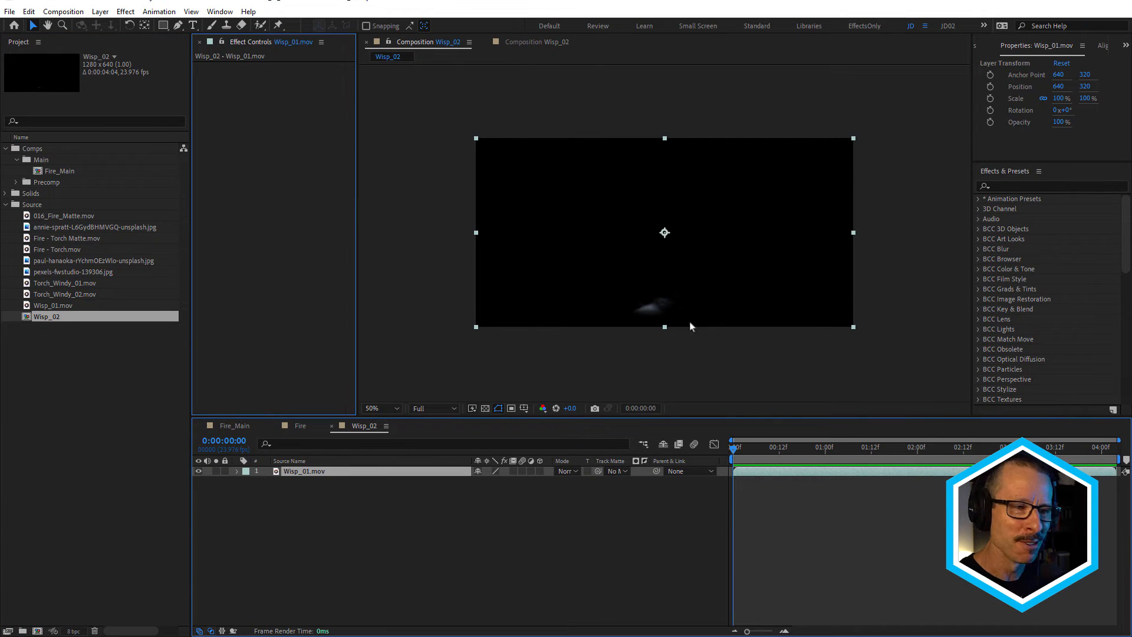
{"action": "left_click_drag", "start_coordinate": [748, 446], "coordinate": [799, 467]}
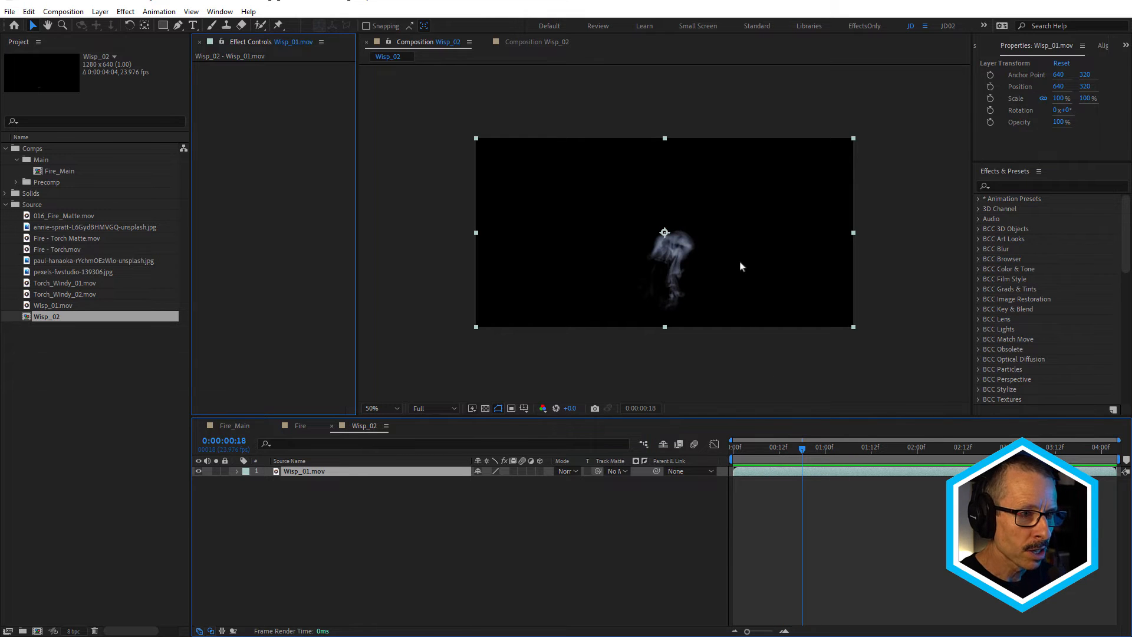
- Set the Wisp_02 composition's size to 512 px wide by 512 px high
{"action": "key", "text": "ctrl+k"}
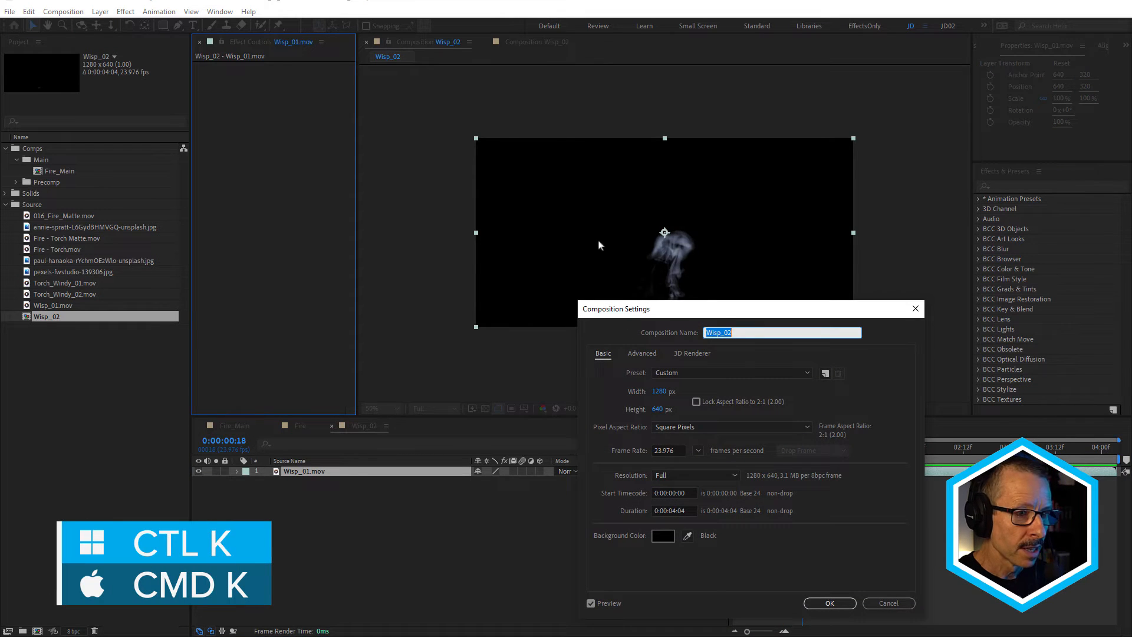
{"action": "left_click_drag", "start_coordinate": [720, 312], "coordinate": [655, 140]}
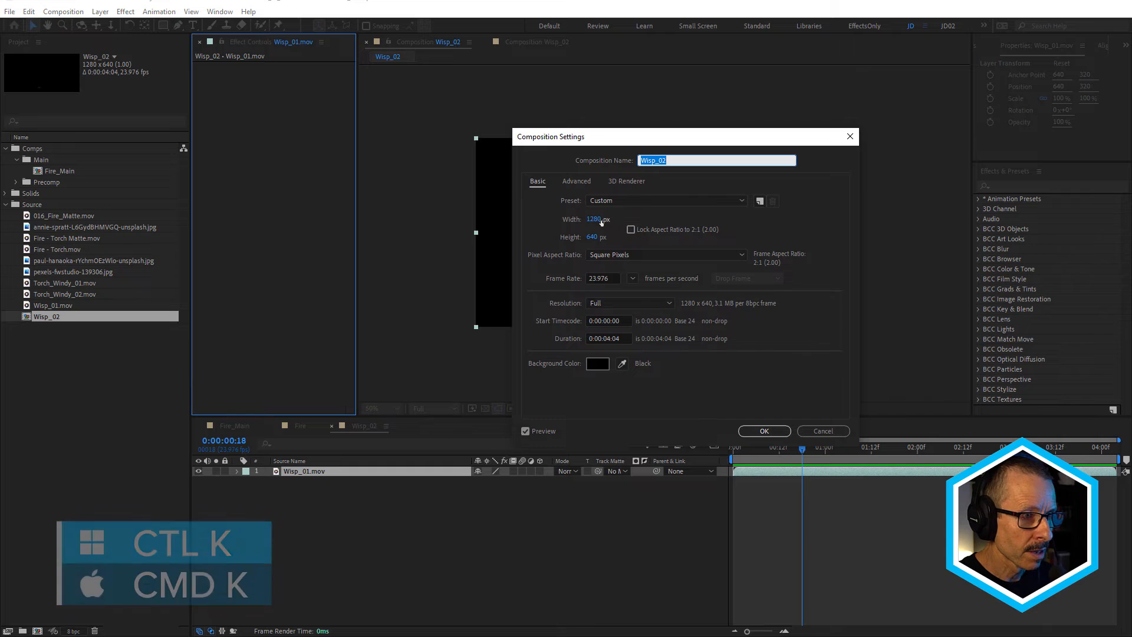
{"action": "left_click", "coordinate": [595, 219]}
{"action": "type", "text": "512"}
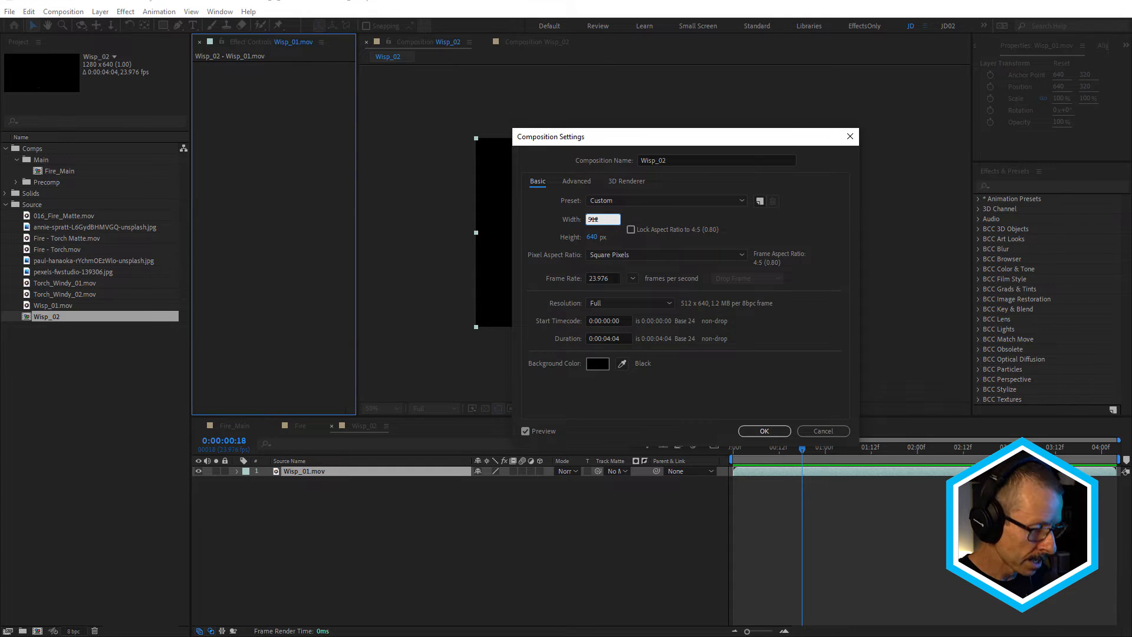
{"action": "key", "text": "Tab"}
{"action": "type", "text": "51"}
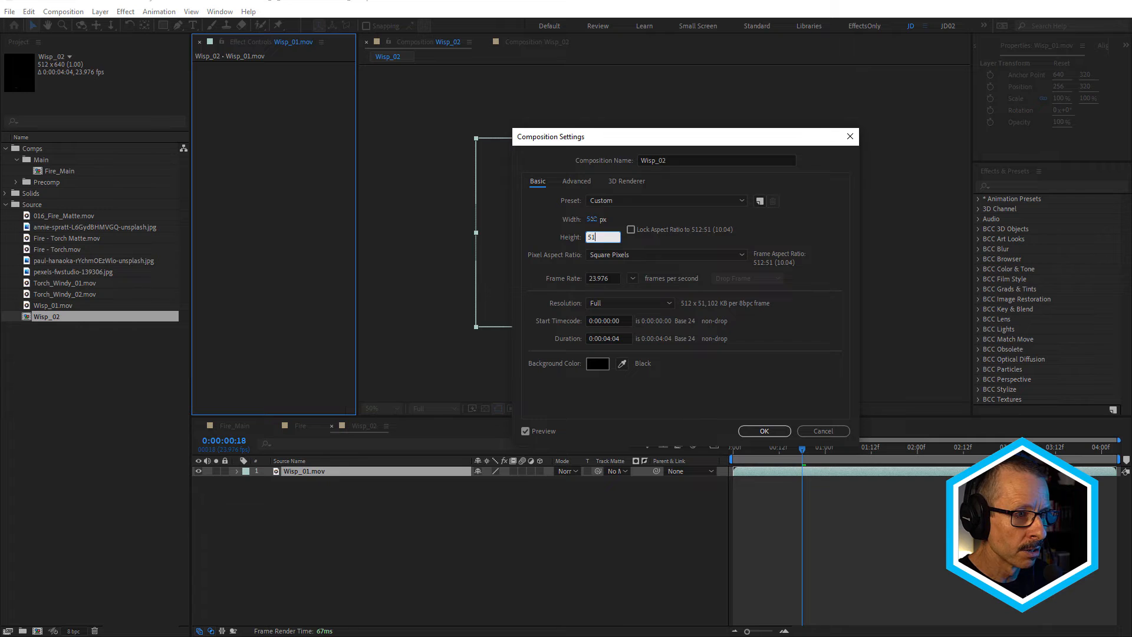
{"action": "type", "text": "2"}
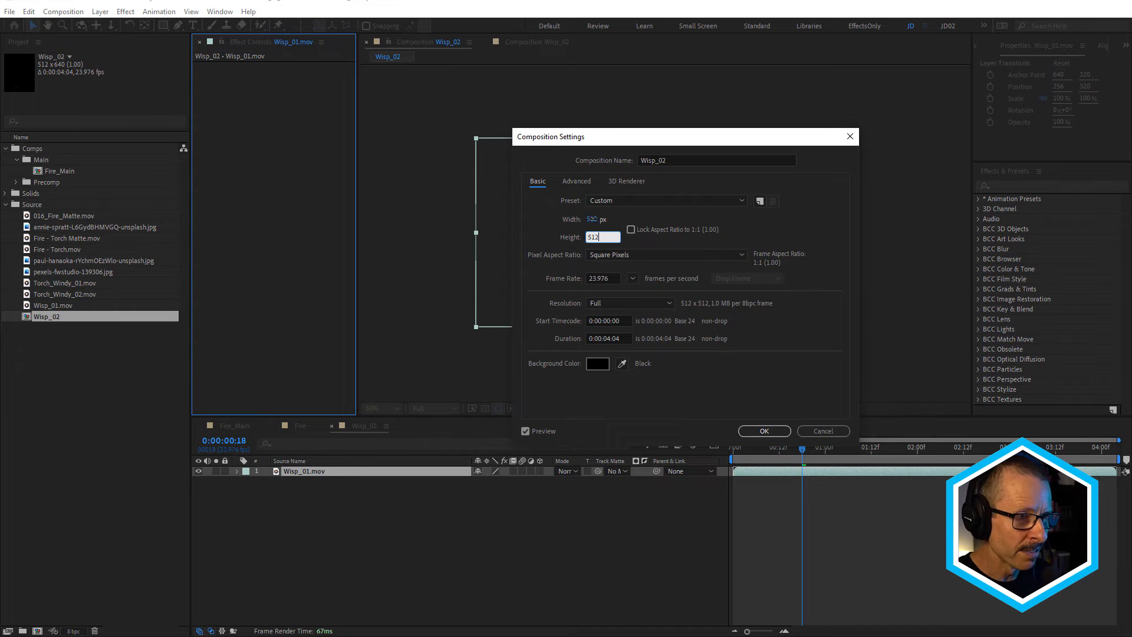
{"action": "key", "text": "Return"}
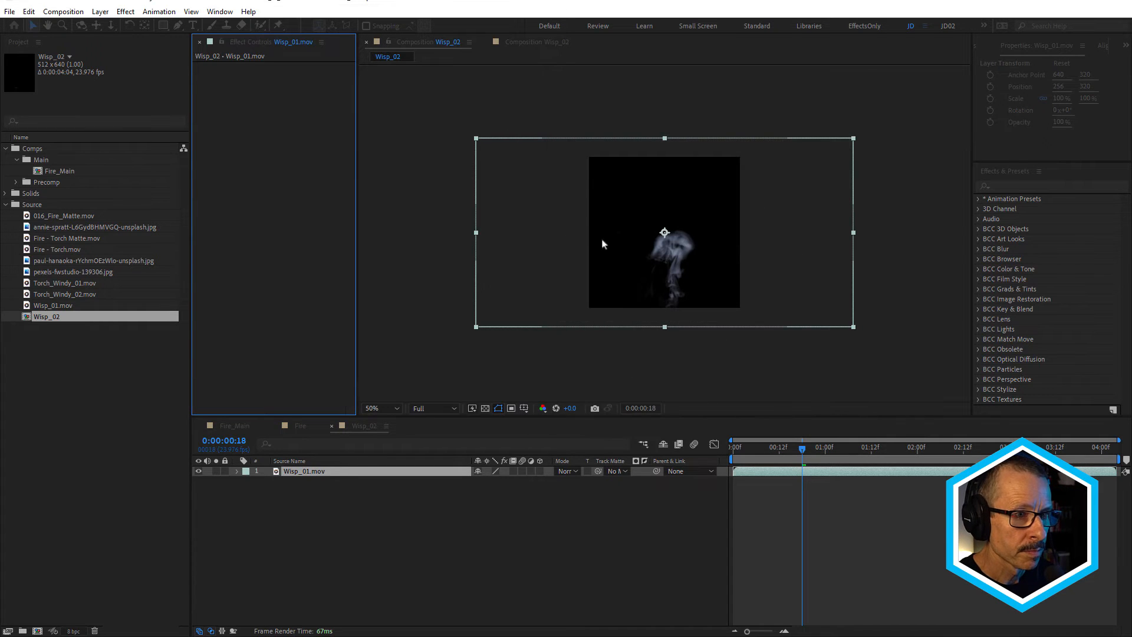
- Move the wisp layer up within the square frame to about 262, 210 and review its motion over time
{"action": "mouse_move", "coordinate": [799, 278]}
{"action": "left_mouse_down"}
{"action": "mouse_move", "coordinate": [786, 260]}
{"action": "mouse_move", "coordinate": [801, 264]}
{"action": "left_mouse_up"}
{"action": "left_click", "coordinate": [743, 457]}
{"action": "key", "text": "space"}
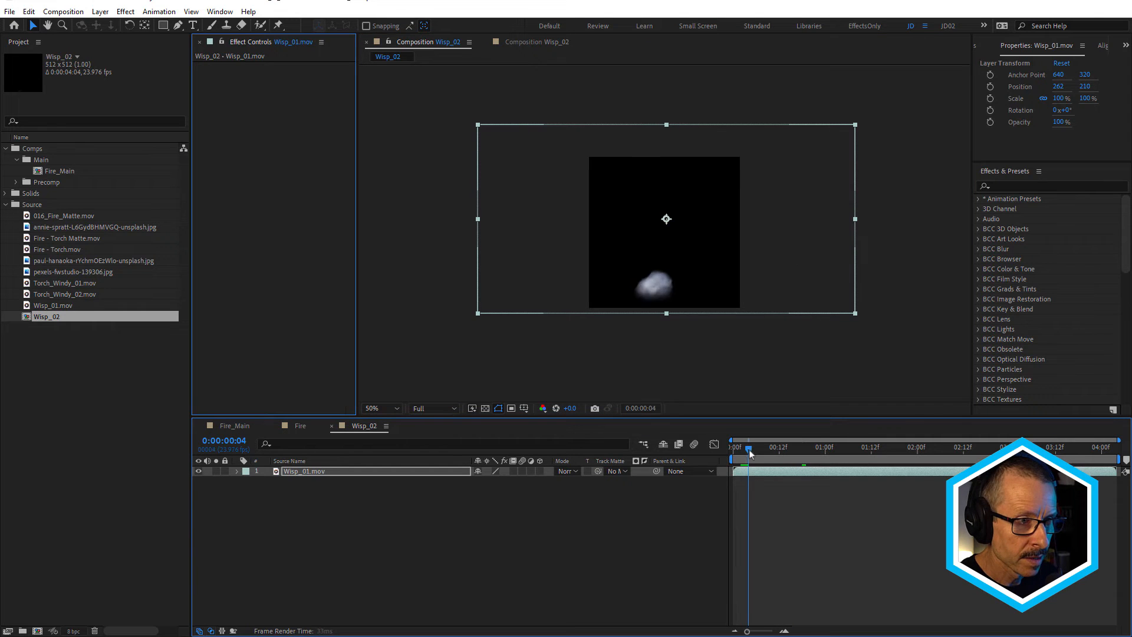
{"action": "left_click", "coordinate": [829, 447]}
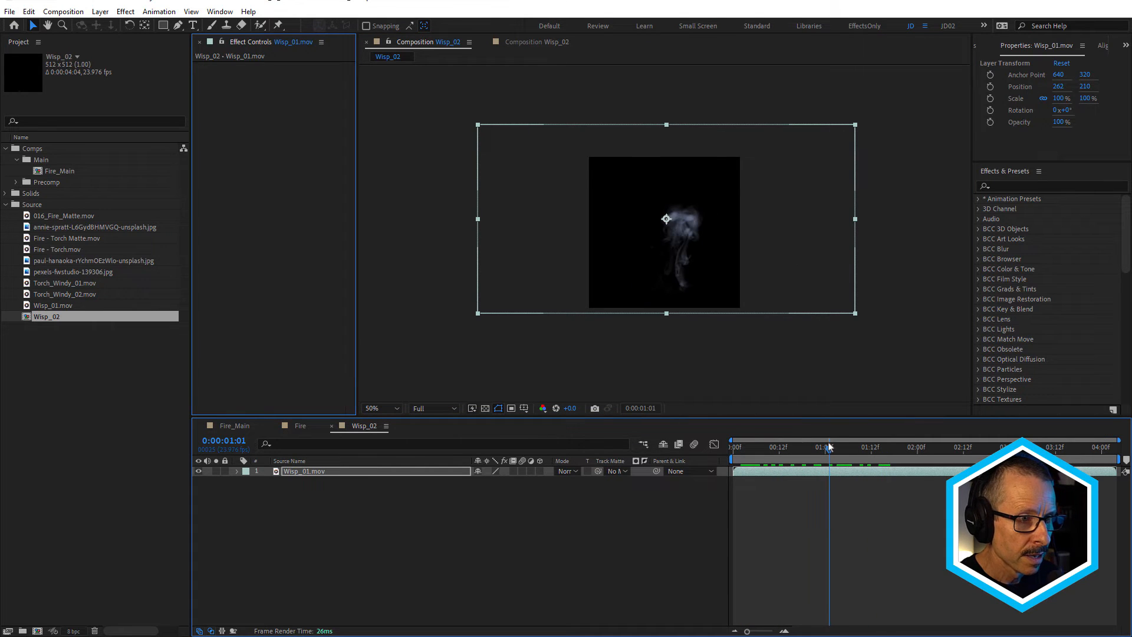
{"action": "key", "text": "space"}
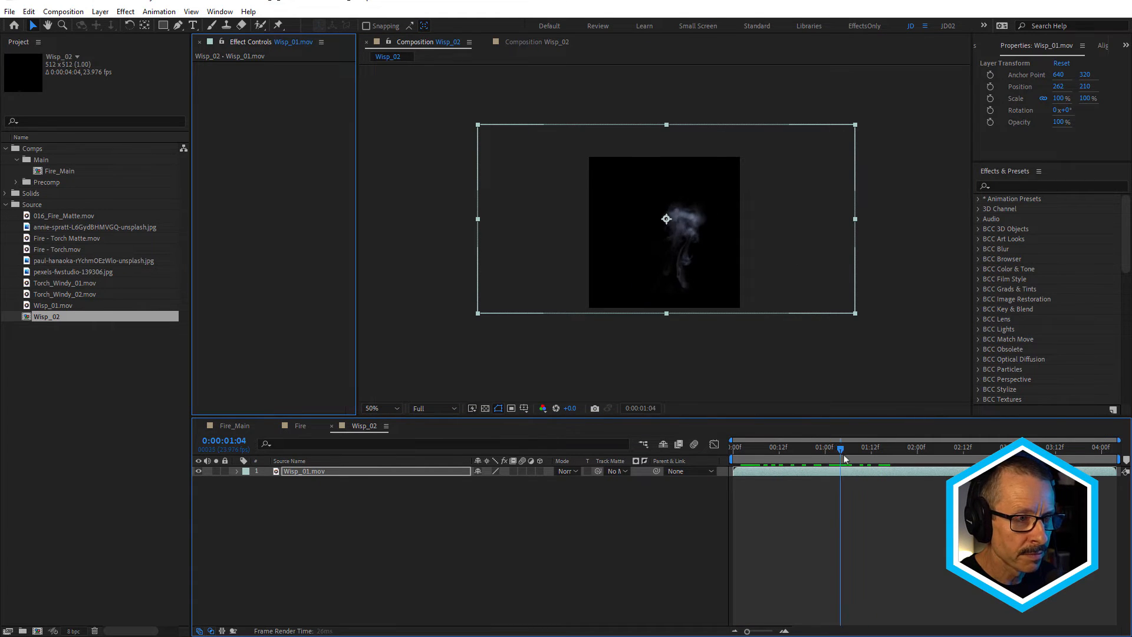
- Trim the Wisp_01.mov layer's end at 0:00:02:01 and trim the composition to the layer's duration
{"action": "mouse_move", "coordinate": [922, 465]}
{"action": "left_mouse_down"}
{"action": "mouse_move", "coordinate": [958, 474]}
{"action": "mouse_move", "coordinate": [762, 477]}
{"action": "mouse_move", "coordinate": [755, 451]}
{"action": "mouse_move", "coordinate": [921, 469]}
{"action": "left_mouse_up"}
{"action": "left_click", "coordinate": [852, 472]}
{"action": "key", "text": "alt+bracketleft"}
{"action": "key", "text": "alt+bracketright"}
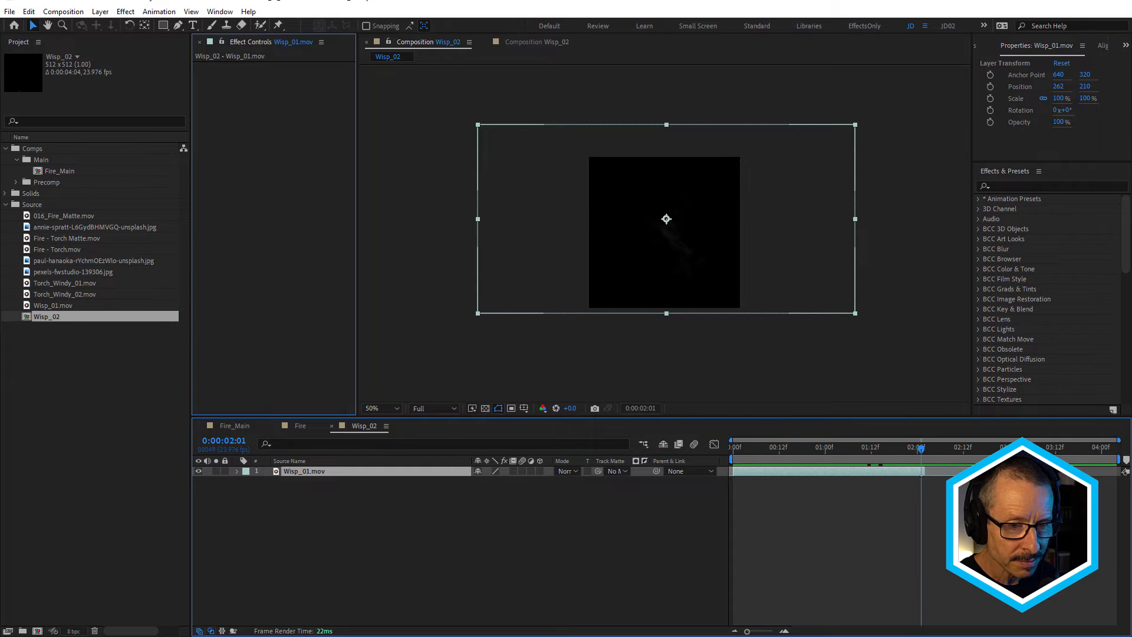
{"action": "key", "text": "ctrl+alt+b"}
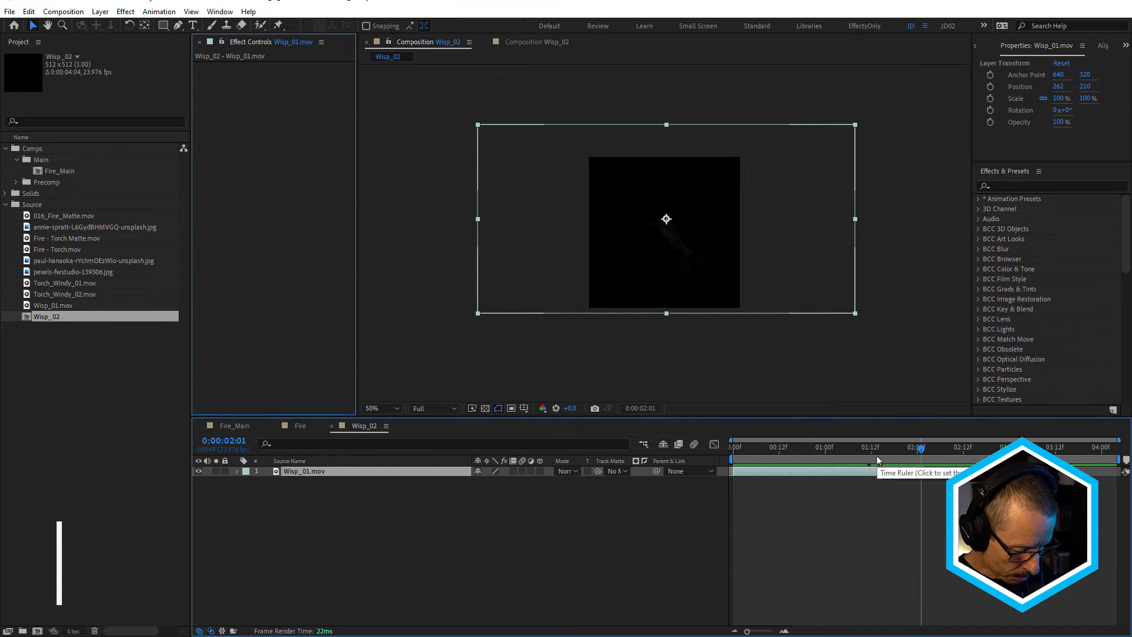
{"action": "right_click", "coordinate": [883, 460]}
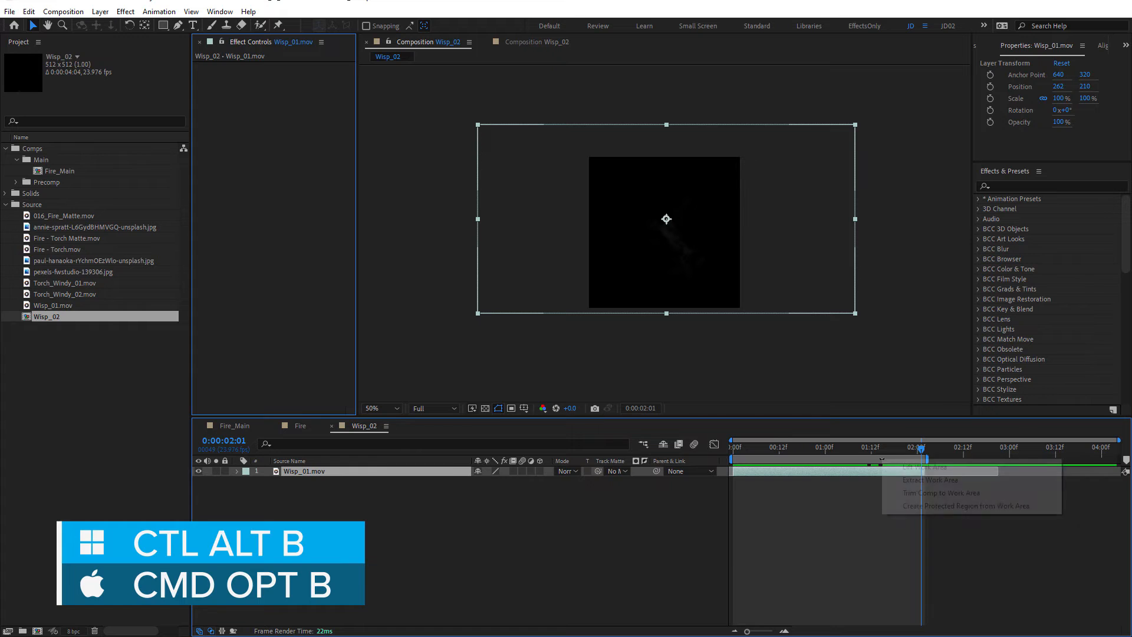
{"action": "left_click", "coordinate": [923, 492]}
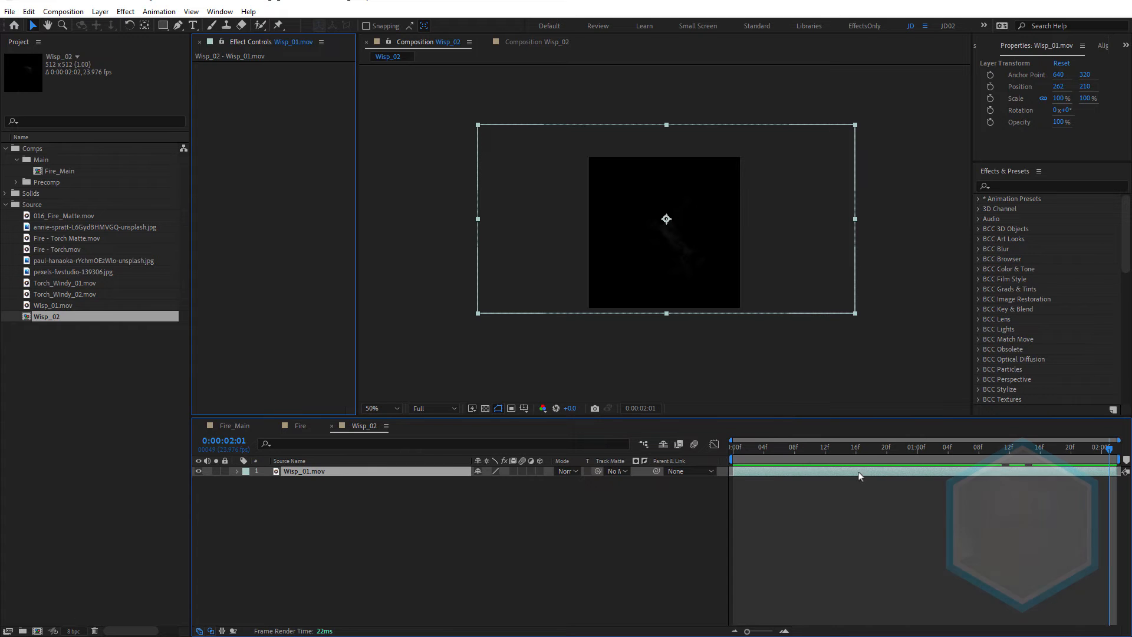
- Scale the wisp layer to about 129.4%, reposition it to about 170, 162, and check its motion and transparency
{"action": "key", "text": "space"}
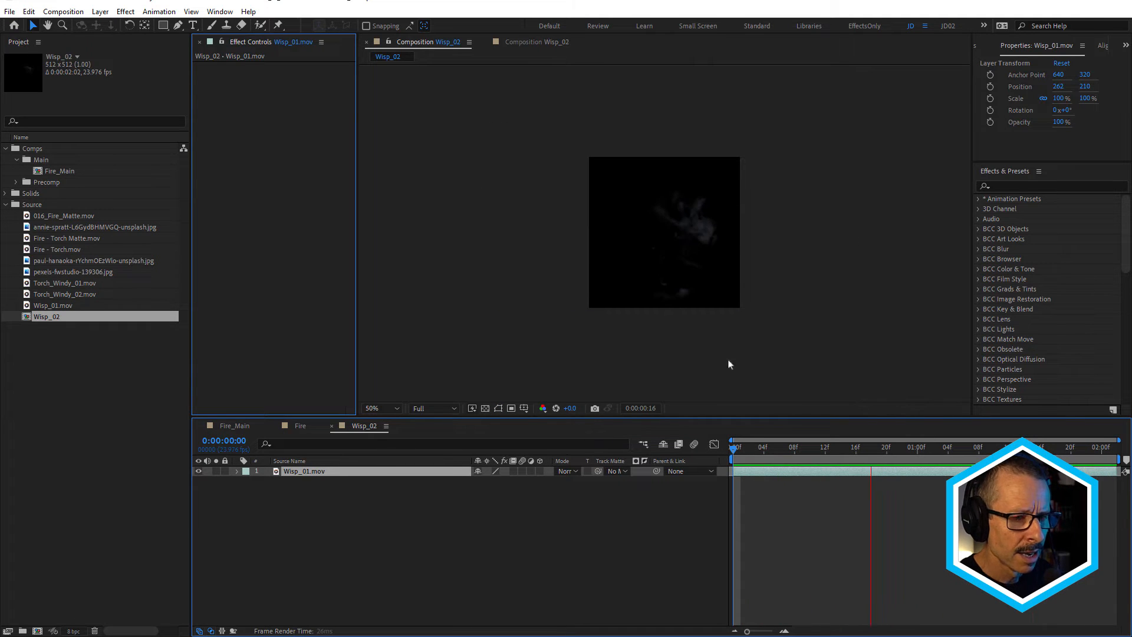
{"action": "left_click", "coordinate": [764, 449]}
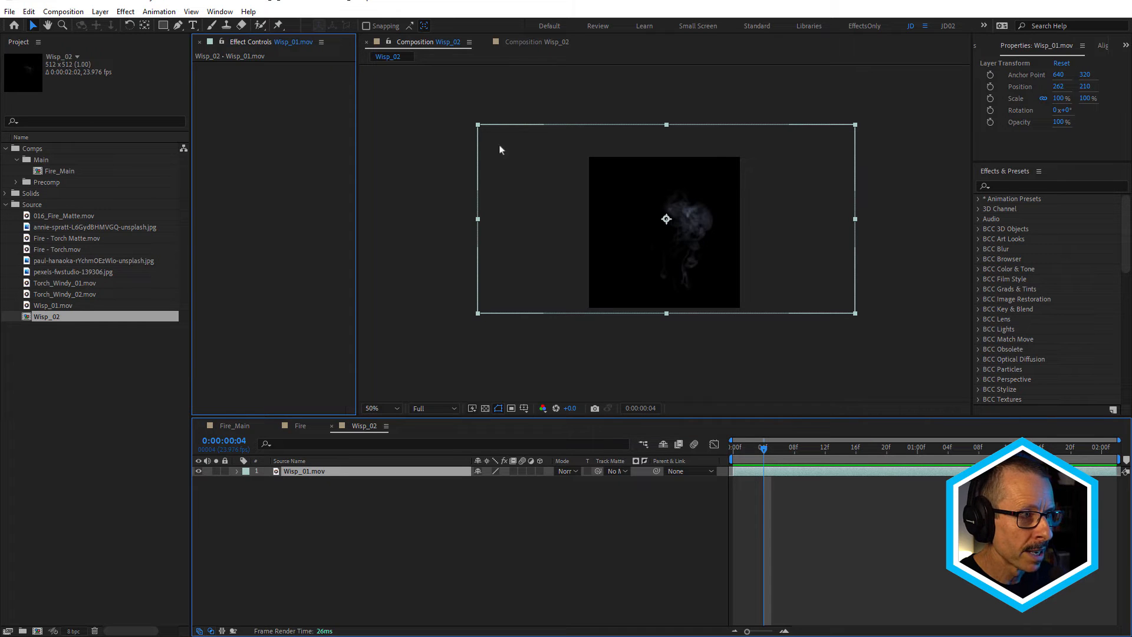
{"action": "left_click_drag", "start_coordinate": [477, 124], "coordinate": [434, 100]}
{"action": "left_click_drag", "start_coordinate": [864, 243], "coordinate": [837, 229]}
{"action": "left_click_drag", "start_coordinate": [742, 446], "coordinate": [1105, 503]}
{"action": "key", "text": "space"}
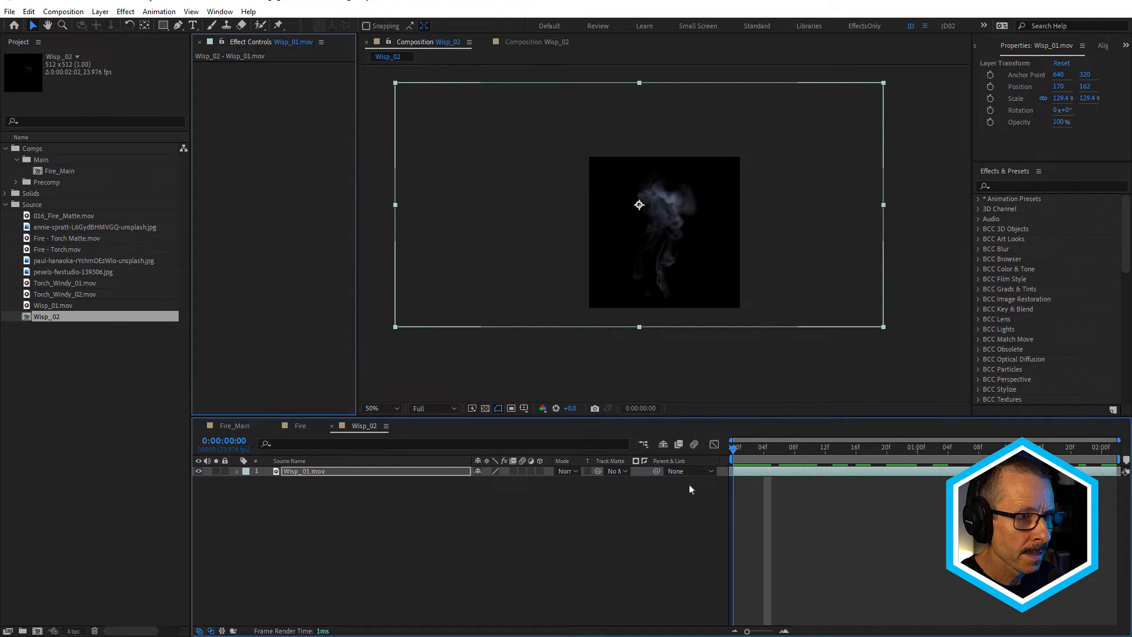
{"action": "left_click", "coordinate": [484, 408]}
{"action": "left_click", "coordinate": [485, 408]}
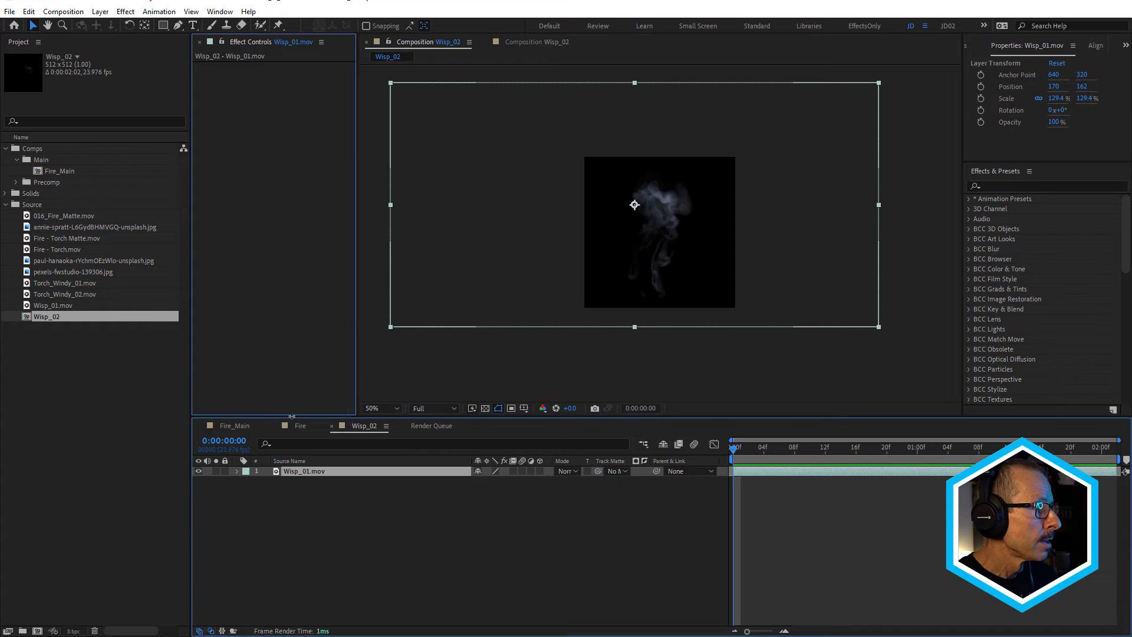
- Add the Wisp_02 composition to the Render Queue and open its output module settings
{"action": "left_click", "coordinate": [70, 11]}
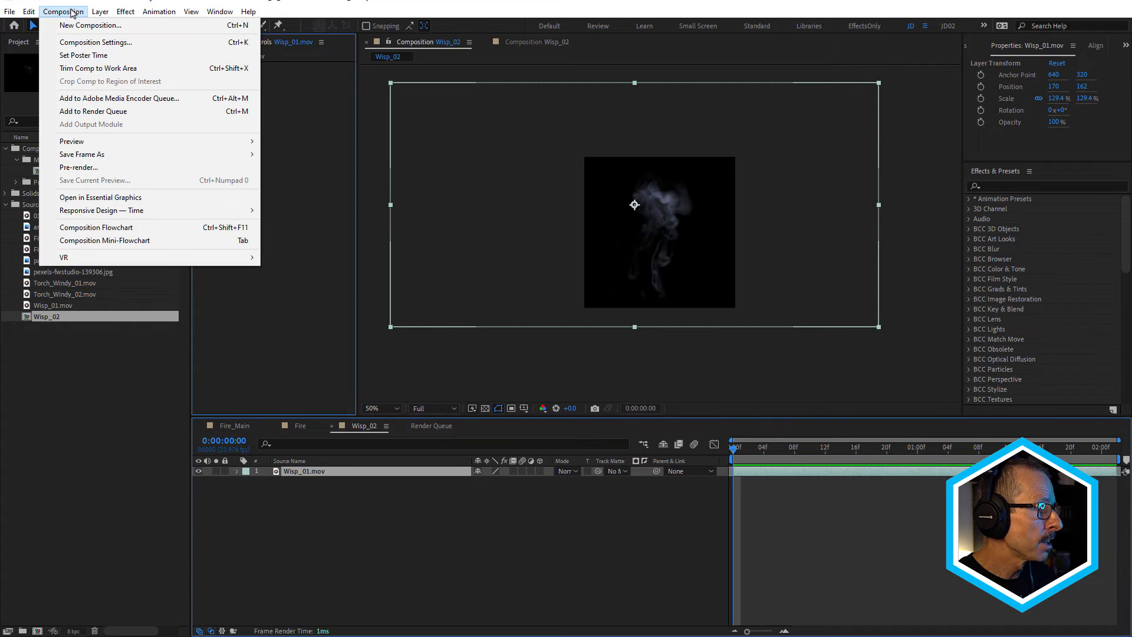
{"action": "left_click", "coordinate": [106, 112]}
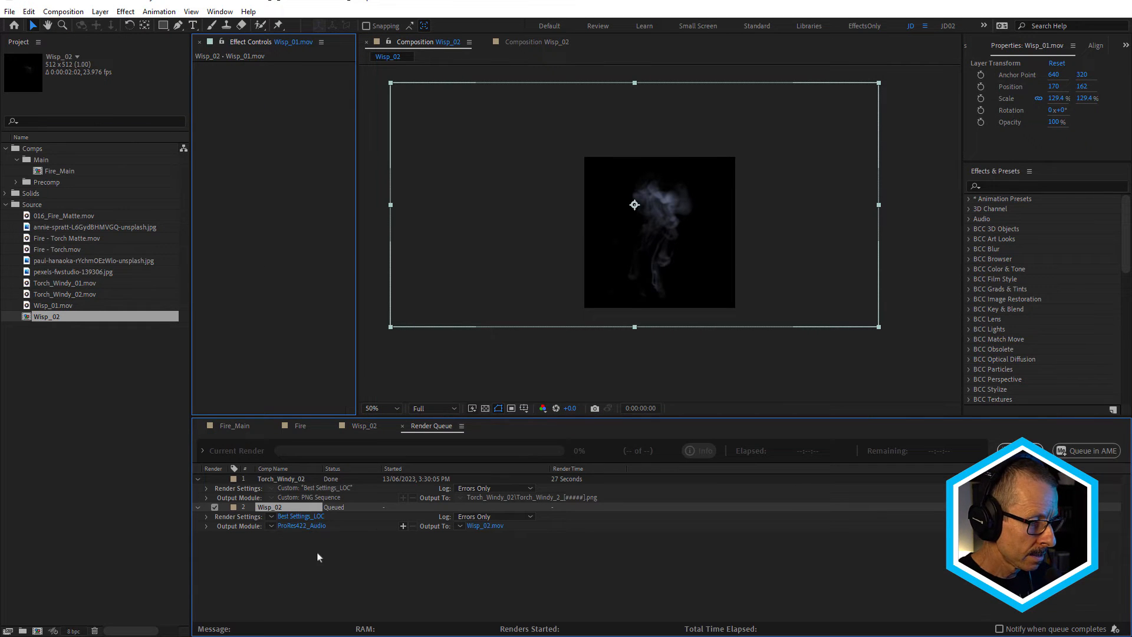
{"action": "left_click", "coordinate": [272, 526]}
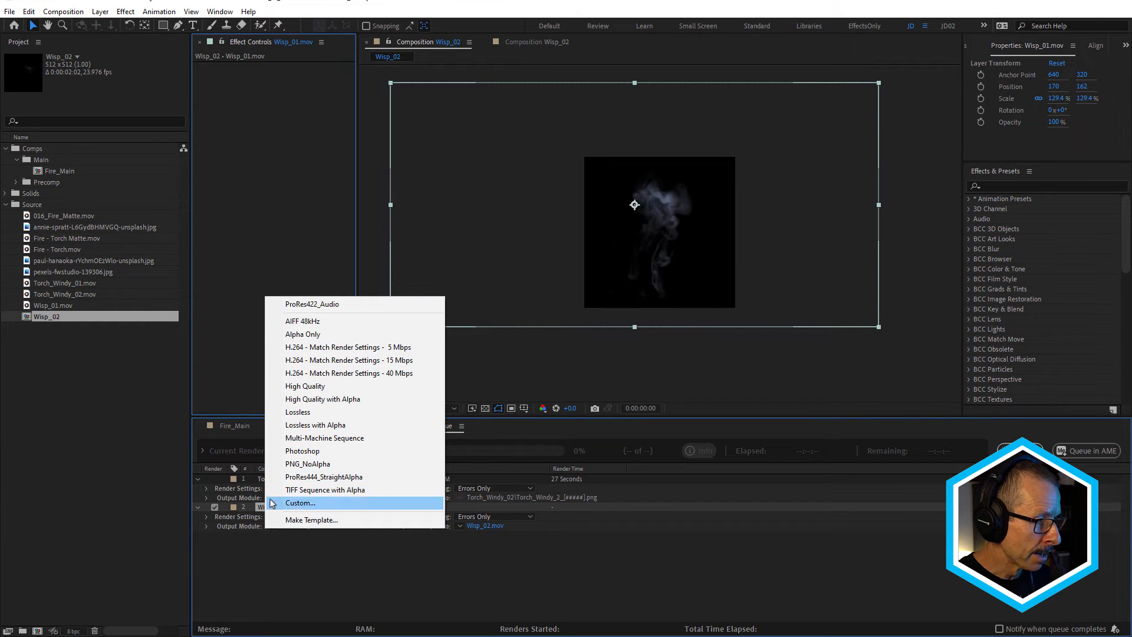
{"action": "left_click", "coordinate": [275, 560]}
{"action": "left_click", "coordinate": [290, 525]}
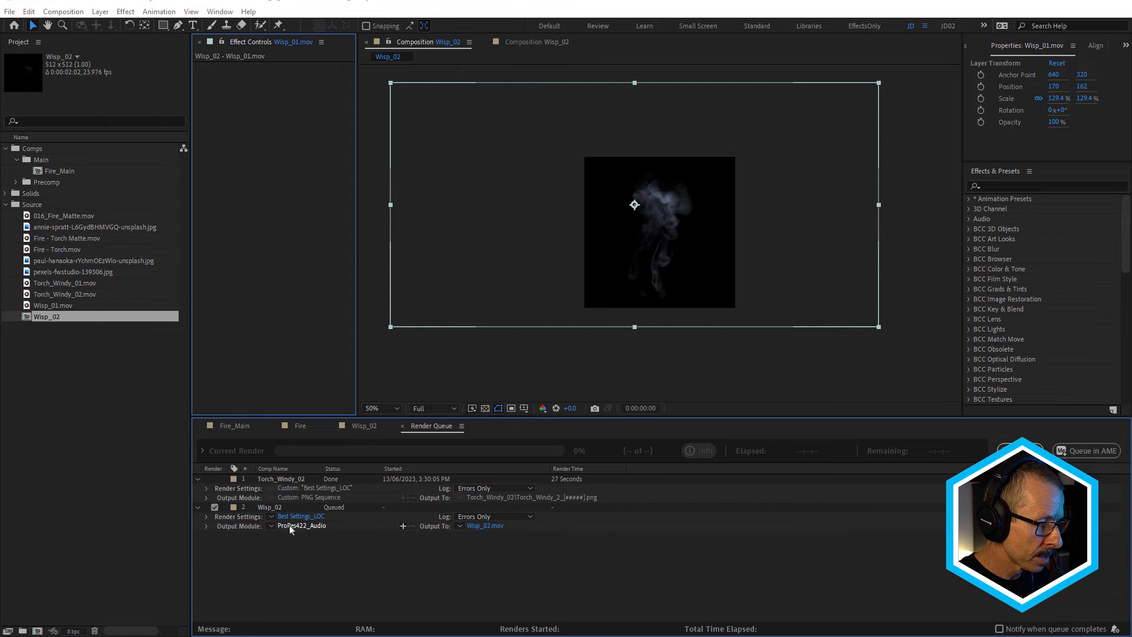
{"action": "left_click_drag", "start_coordinate": [427, 191], "coordinate": [570, 130]}
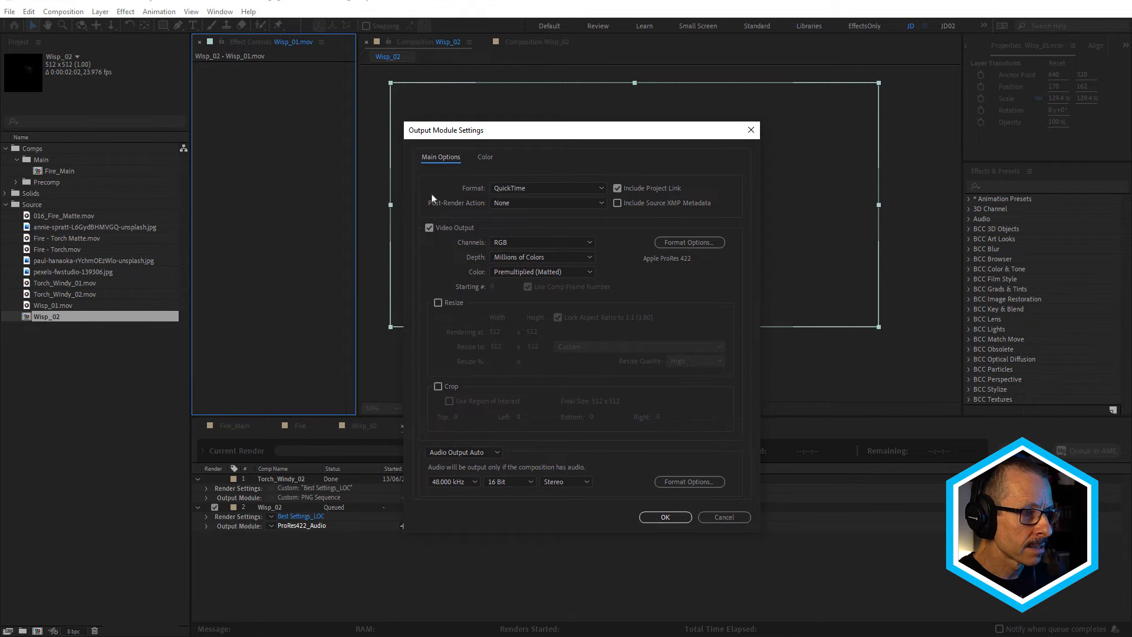
- Configure the output module as a PNG Sequence with RGB + Alpha channels
{"action": "left_click", "coordinate": [526, 188]}
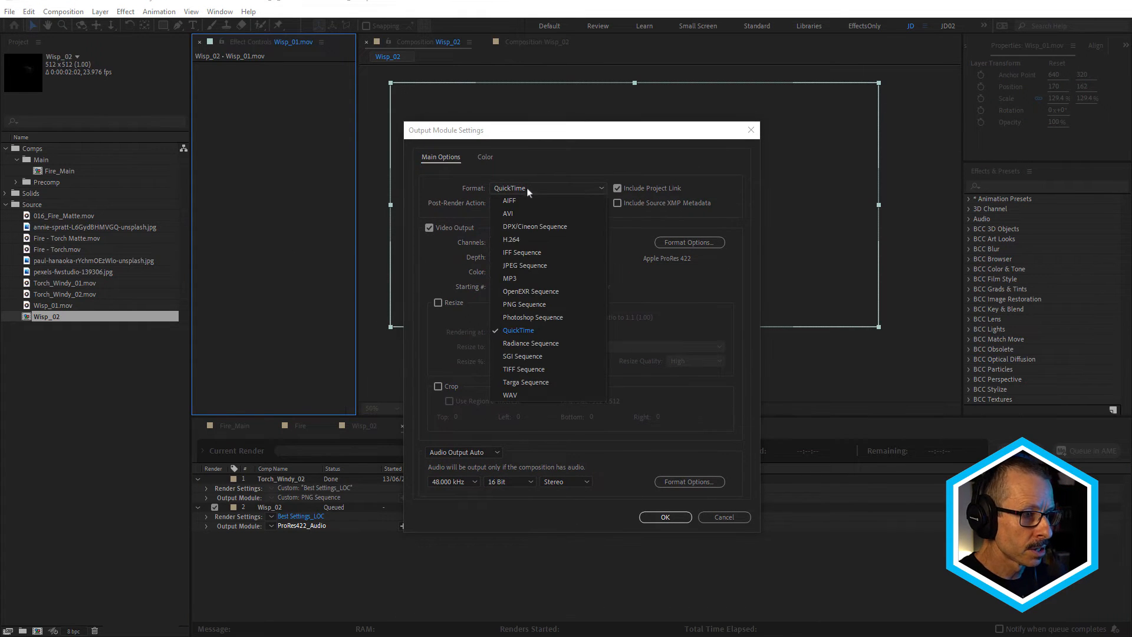
{"action": "left_click", "coordinate": [539, 304]}
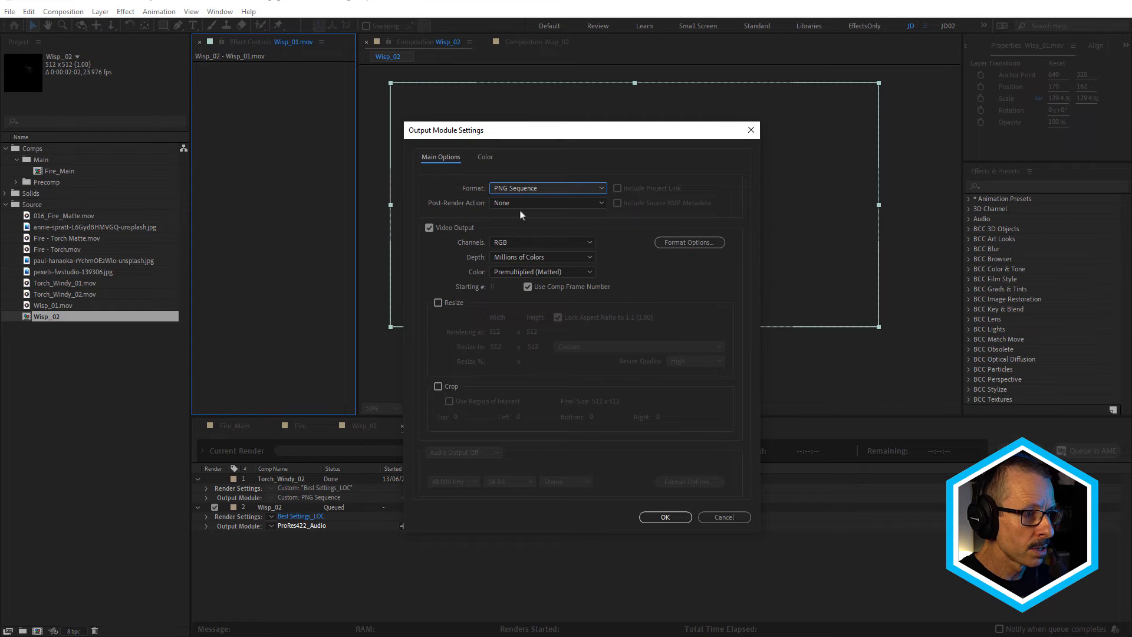
{"action": "left_click", "coordinate": [543, 242]}
{"action": "left_click", "coordinate": [544, 278]}
{"action": "left_click", "coordinate": [670, 244]}
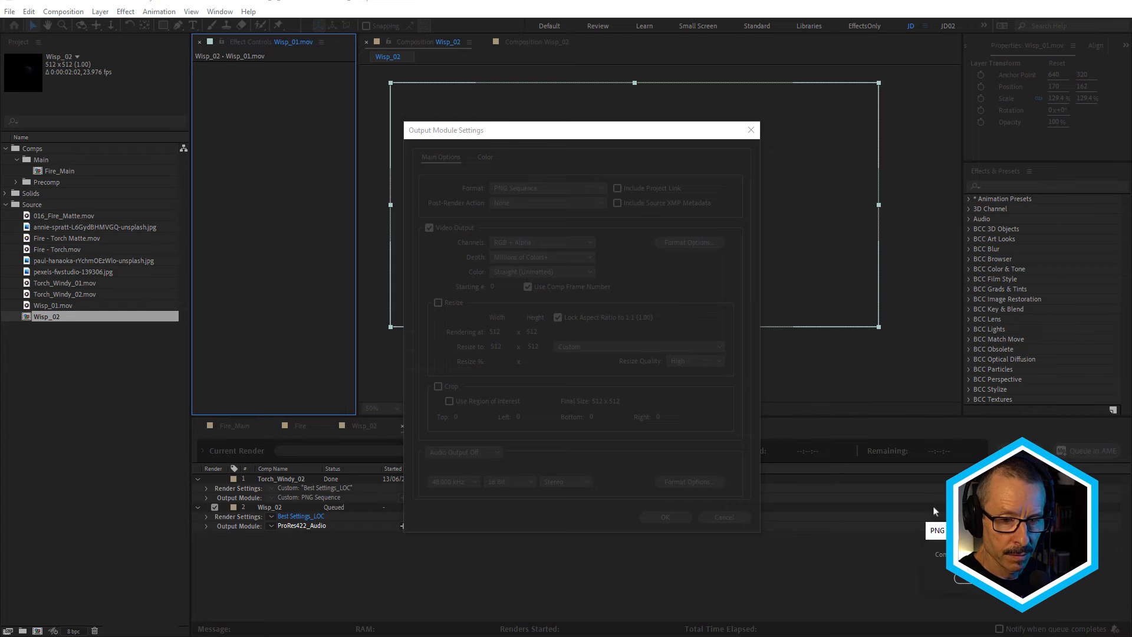
{"action": "left_click", "coordinate": [552, 249]}
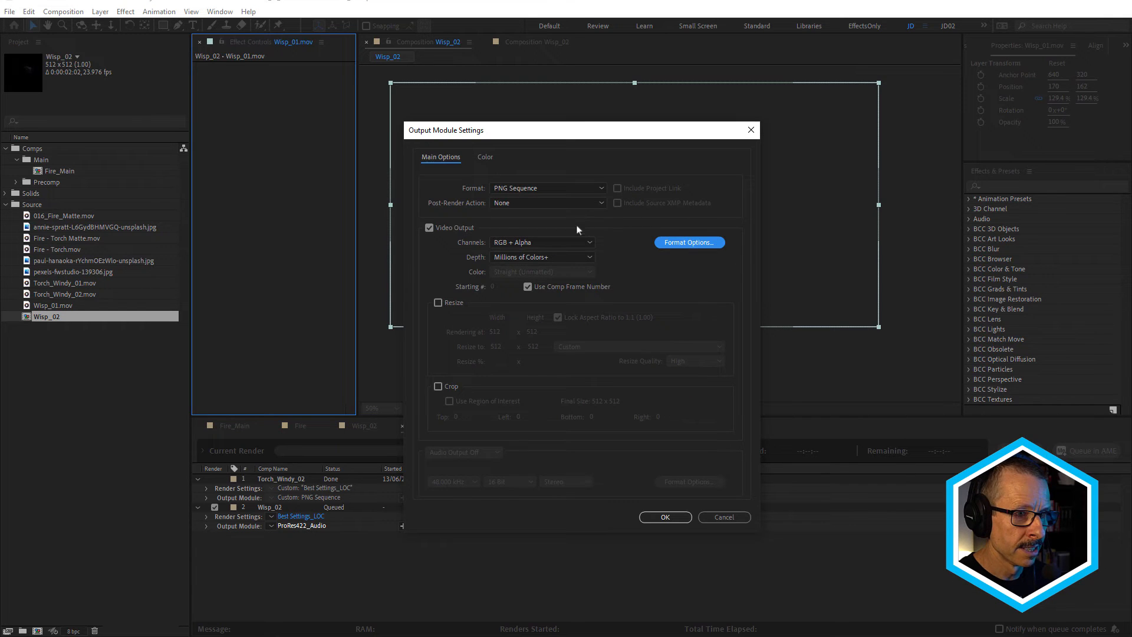
{"action": "left_click", "coordinate": [678, 518]}
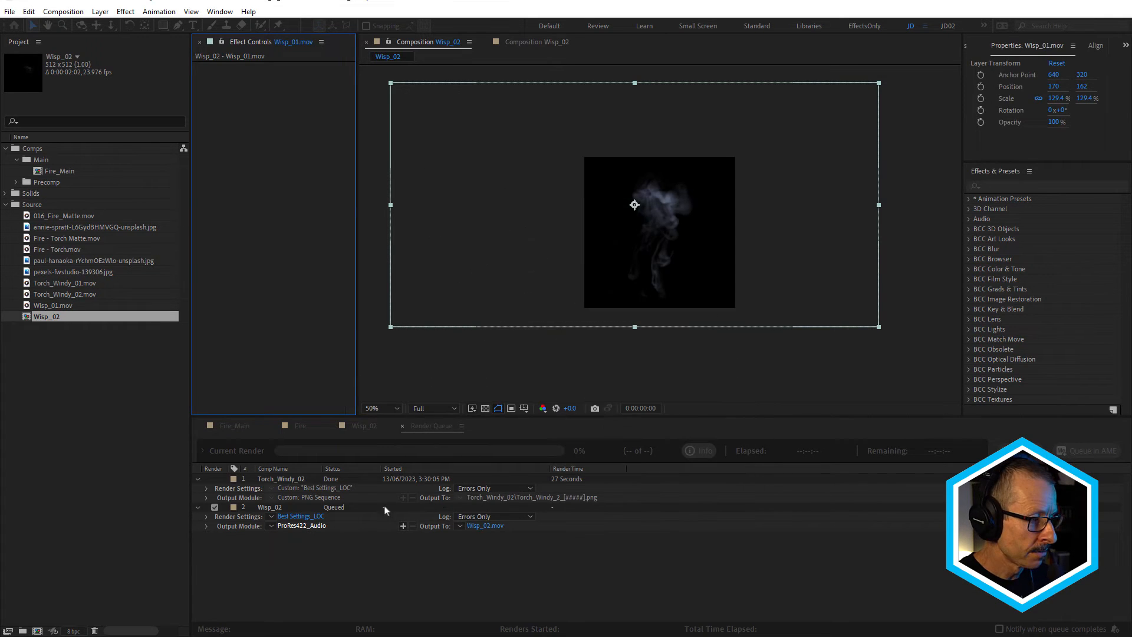
- Create a folder named Wisp inside Continuum_PI_Fire's Particles folder for the render output
{"action": "left_click", "coordinate": [479, 526]}
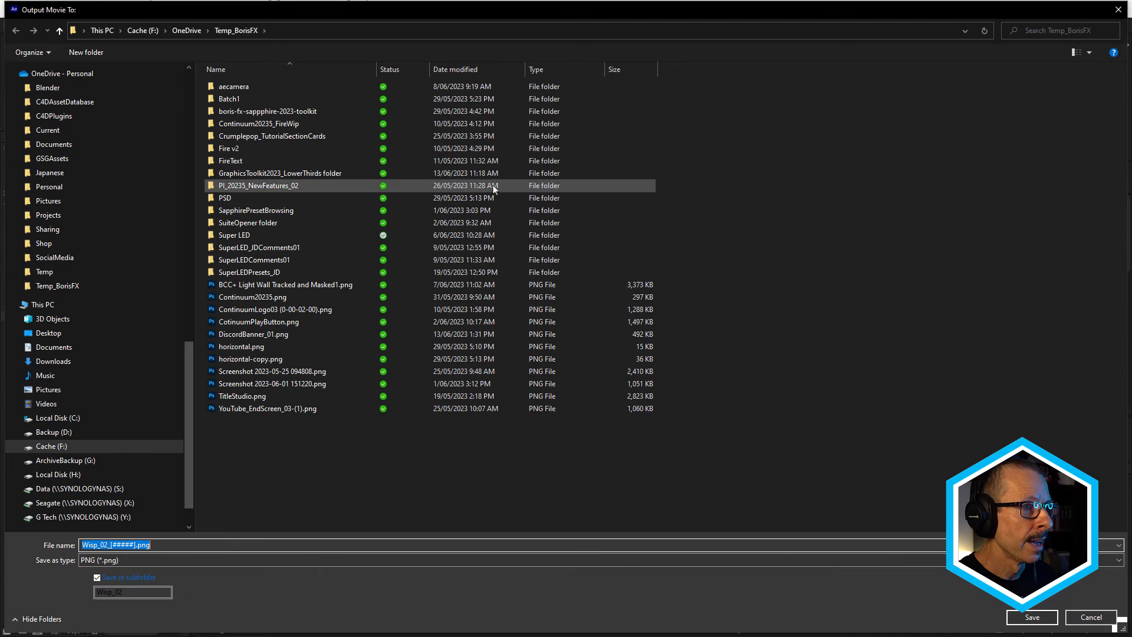
{"action": "scroll", "coordinate": [80, 163], "scroll_direction": "up", "scroll_amount": 10}
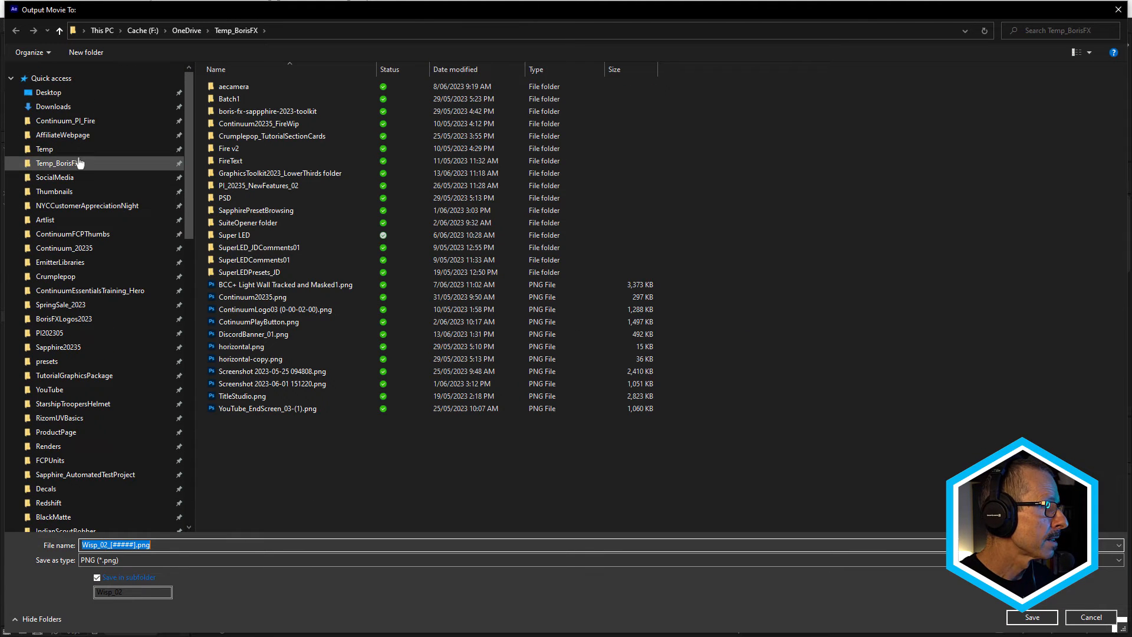
{"action": "left_click", "coordinate": [88, 126]}
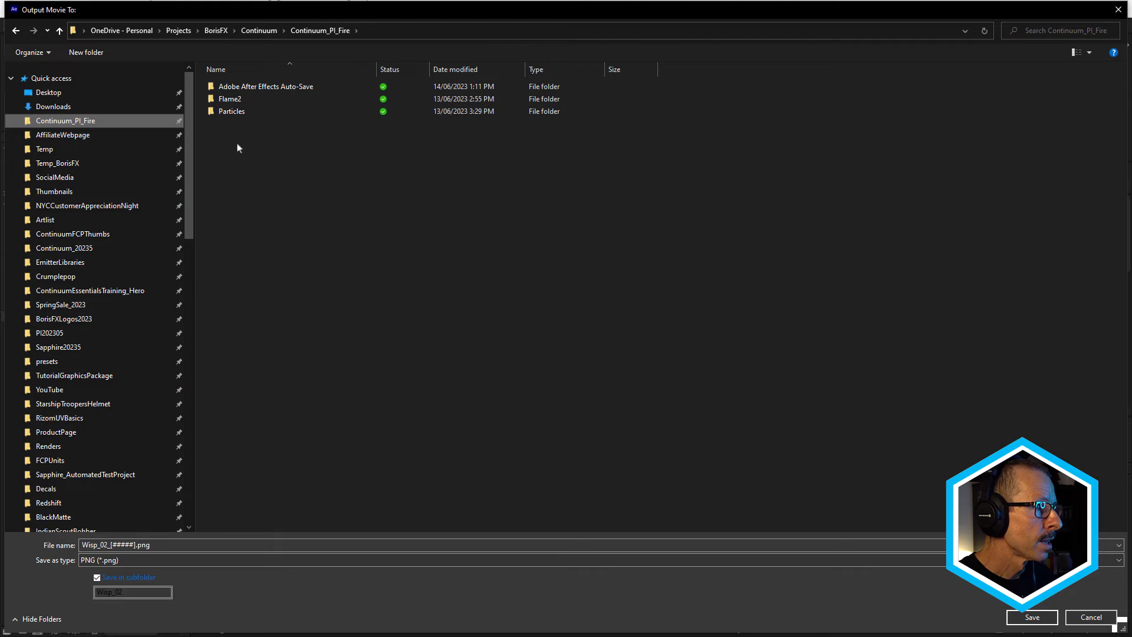
{"action": "double_click", "coordinate": [232, 113]}
{"action": "right_click", "coordinate": [253, 146]}
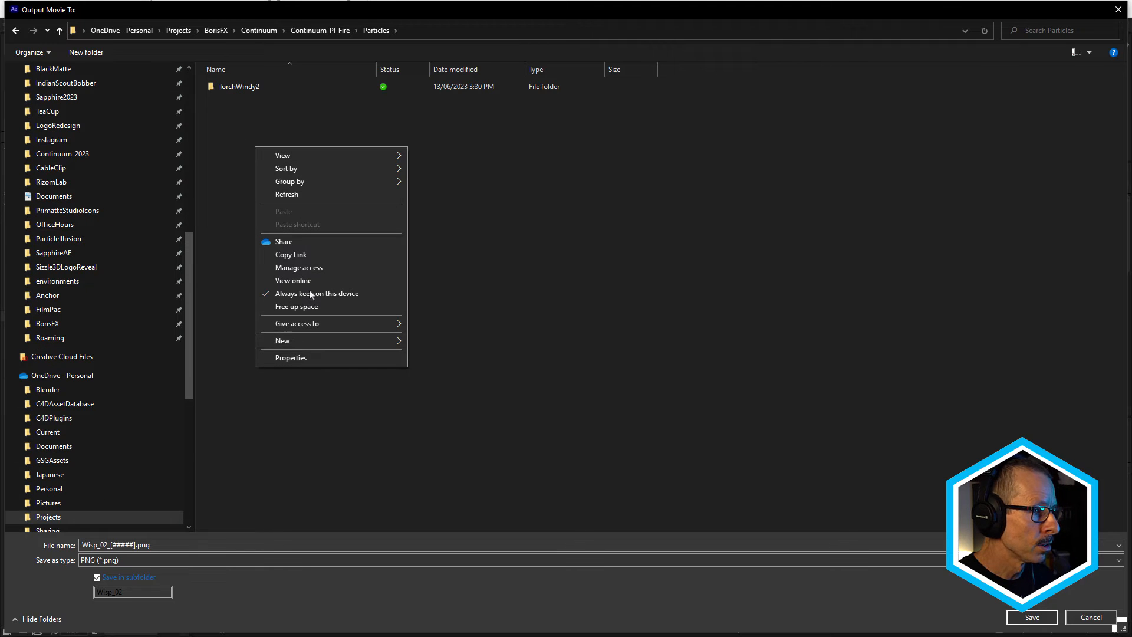
{"action": "left_click", "coordinate": [422, 341]}
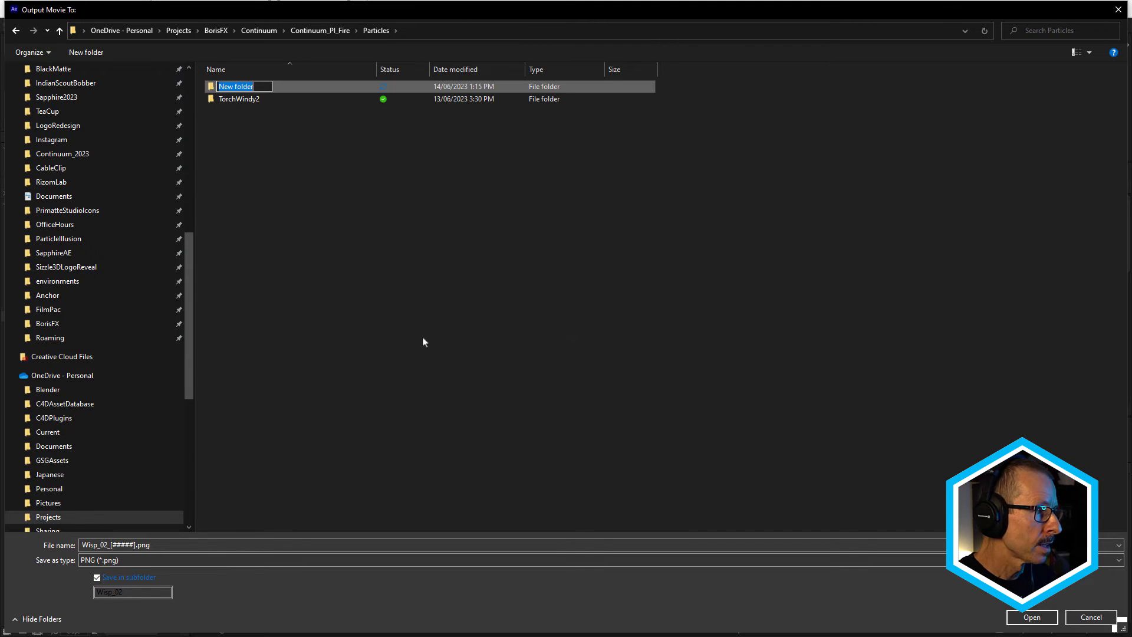
{"action": "type", "text": "Wisp"}
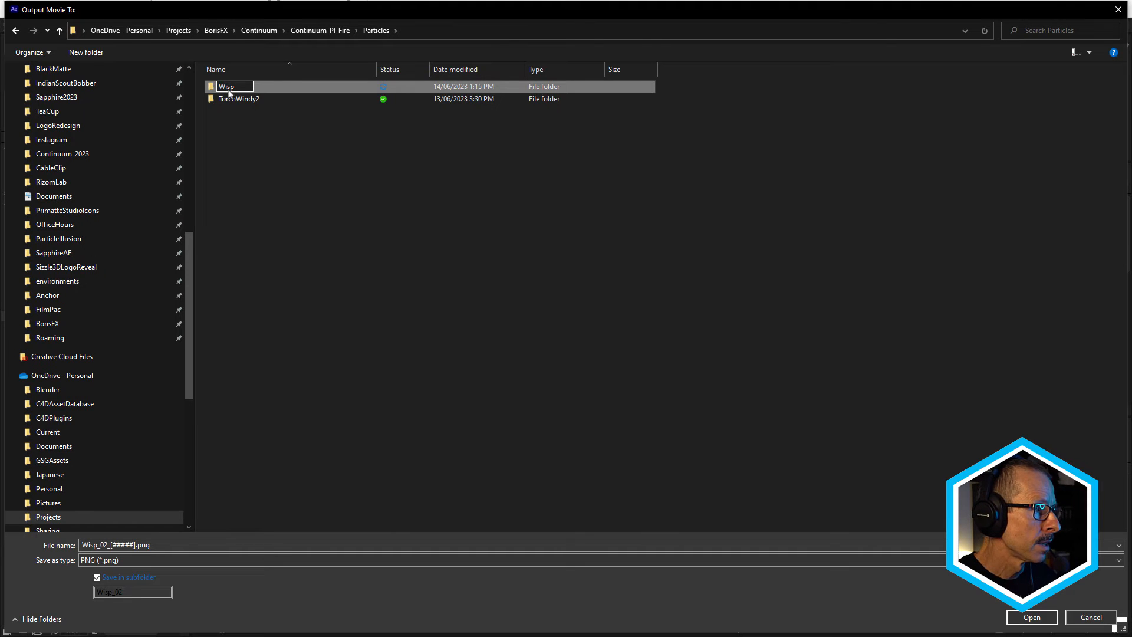
{"action": "key", "text": "Return"}
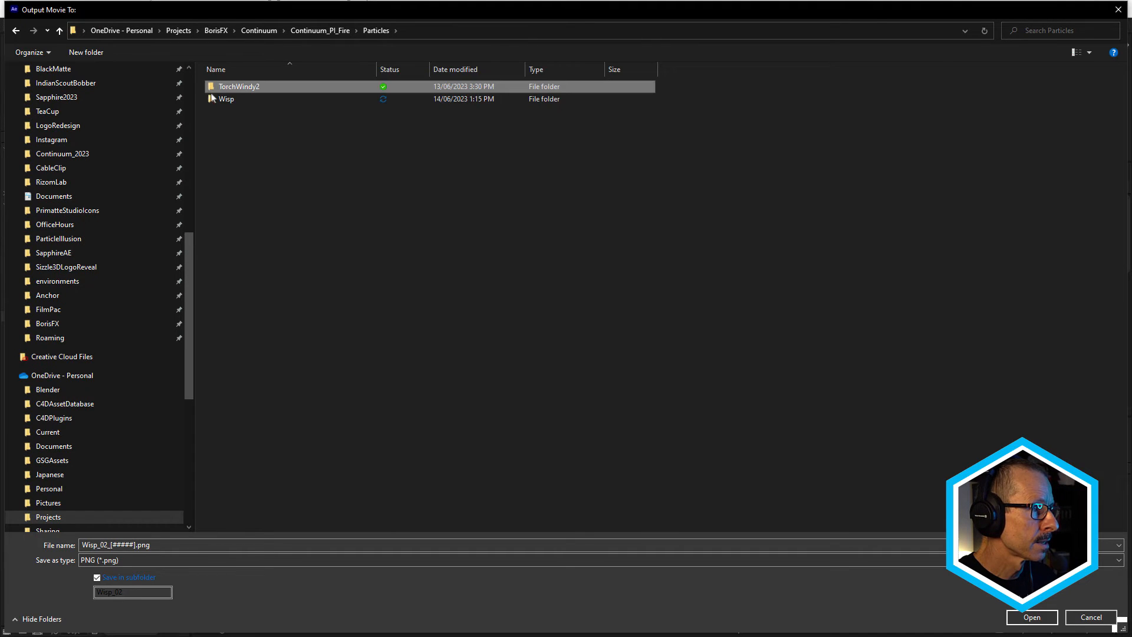
- Name the render output Wisp_[#####].png inside the Wisp folder and render the queued Wisp_02 PNG sequence
{"action": "double_click", "coordinate": [224, 99]}
{"action": "left_click", "coordinate": [109, 544]}
{"action": "left_click", "coordinate": [98, 545]}
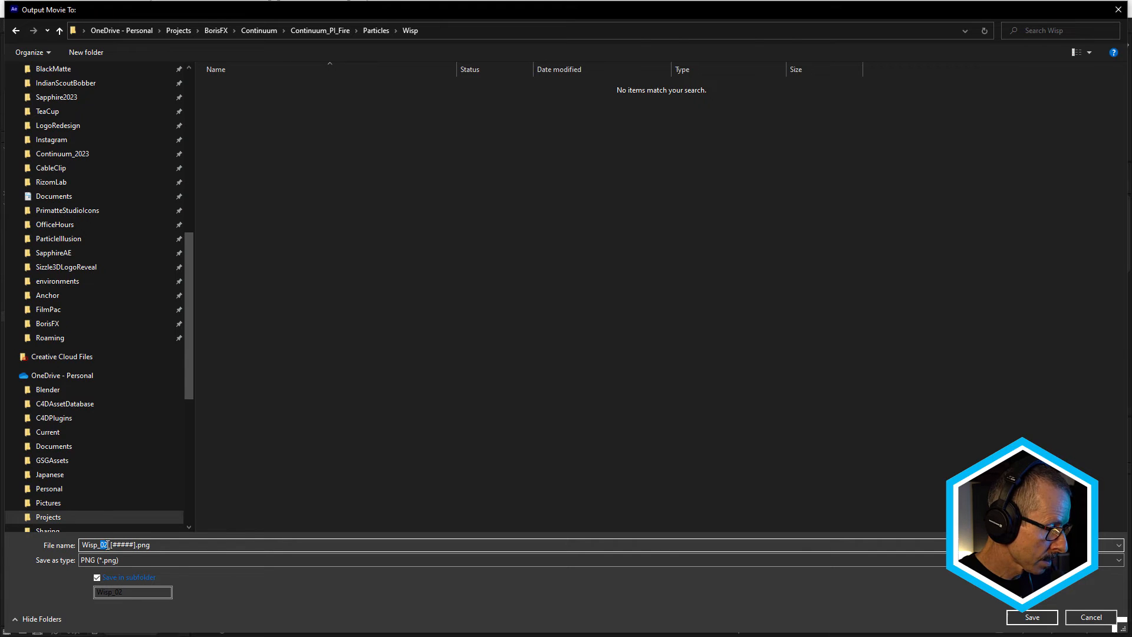
{"action": "key", "text": "BackSpace"}
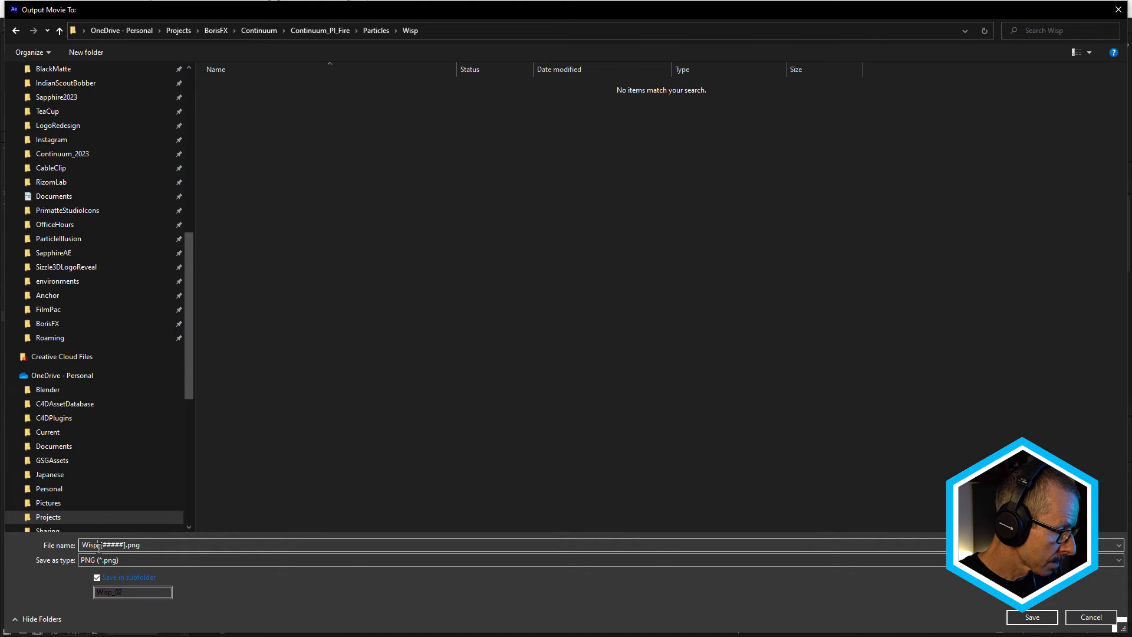
{"action": "left_click", "coordinate": [1038, 620]}
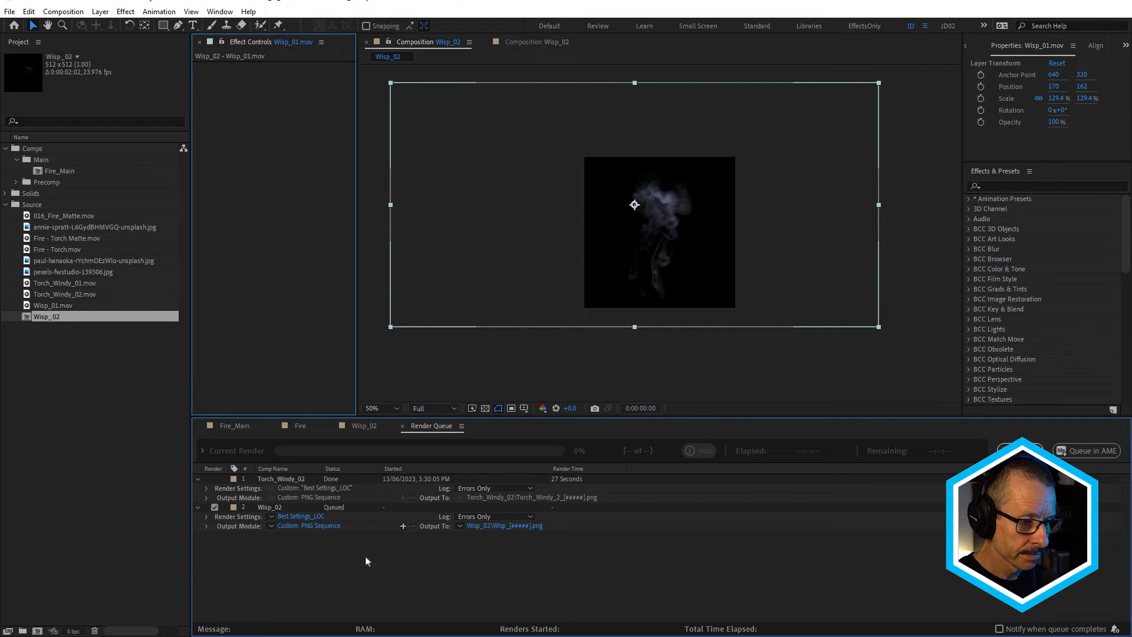
{"action": "left_click", "coordinate": [1020, 451]}
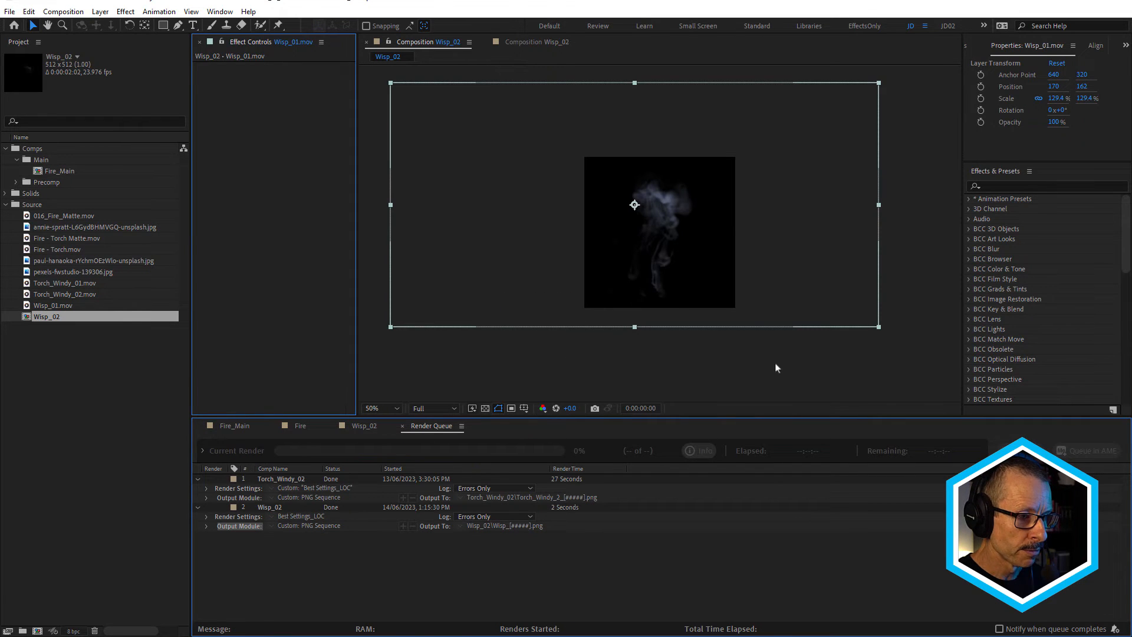
- Duplicate the Smoke layer in the Fire composition and turn off solo on the original copy
{"action": "left_click", "coordinate": [300, 427]}
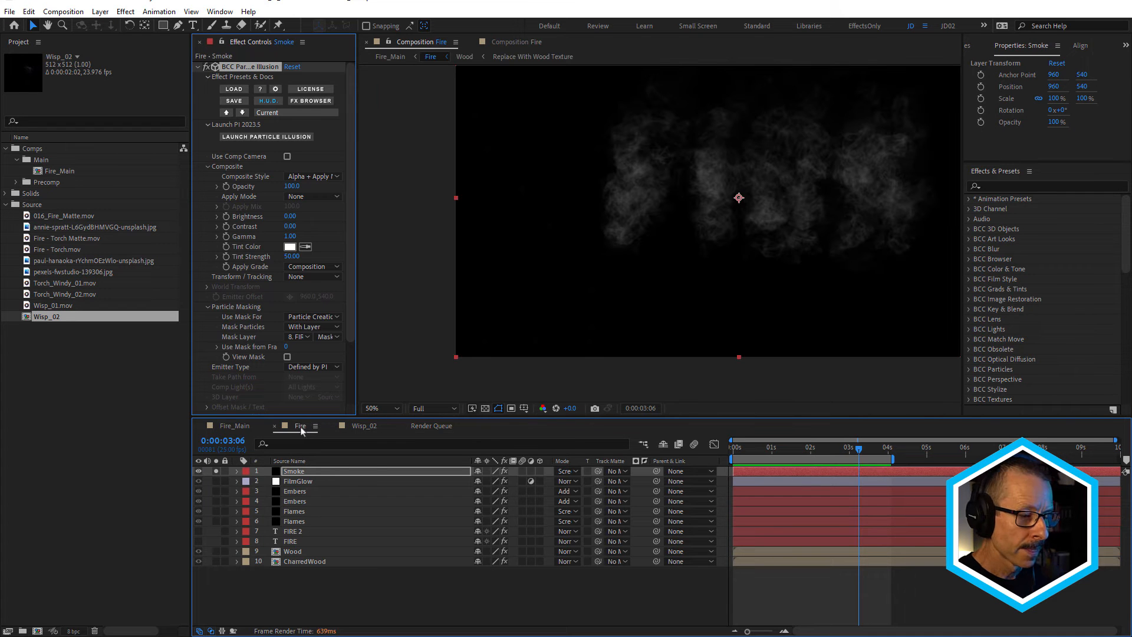
{"action": "left_click", "coordinate": [300, 469]}
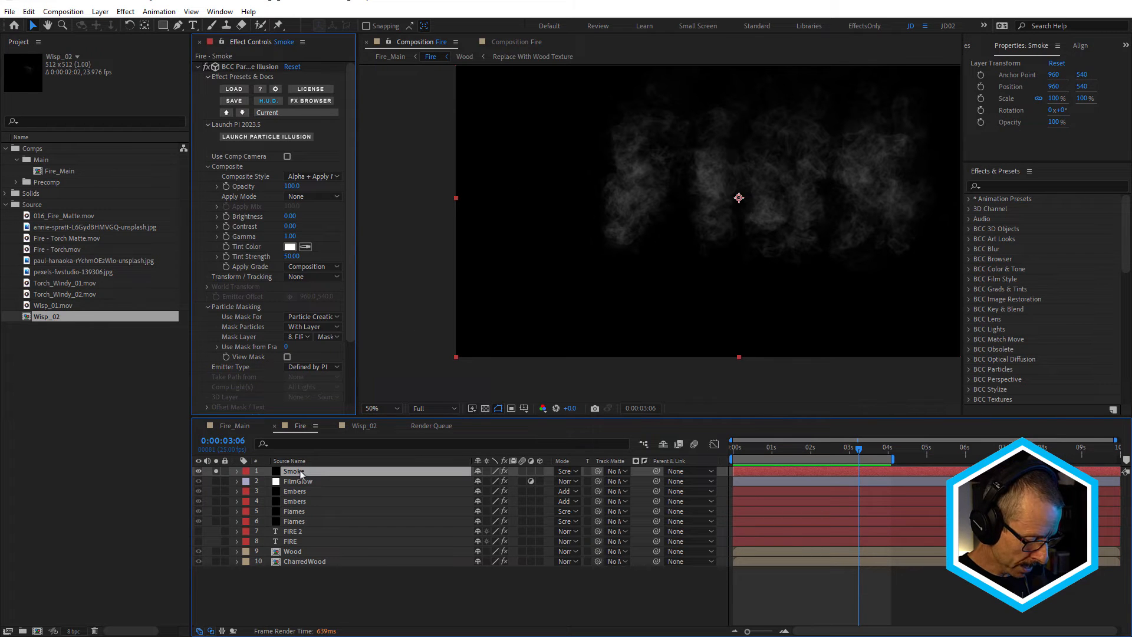
{"action": "key", "text": "ctrl+d"}
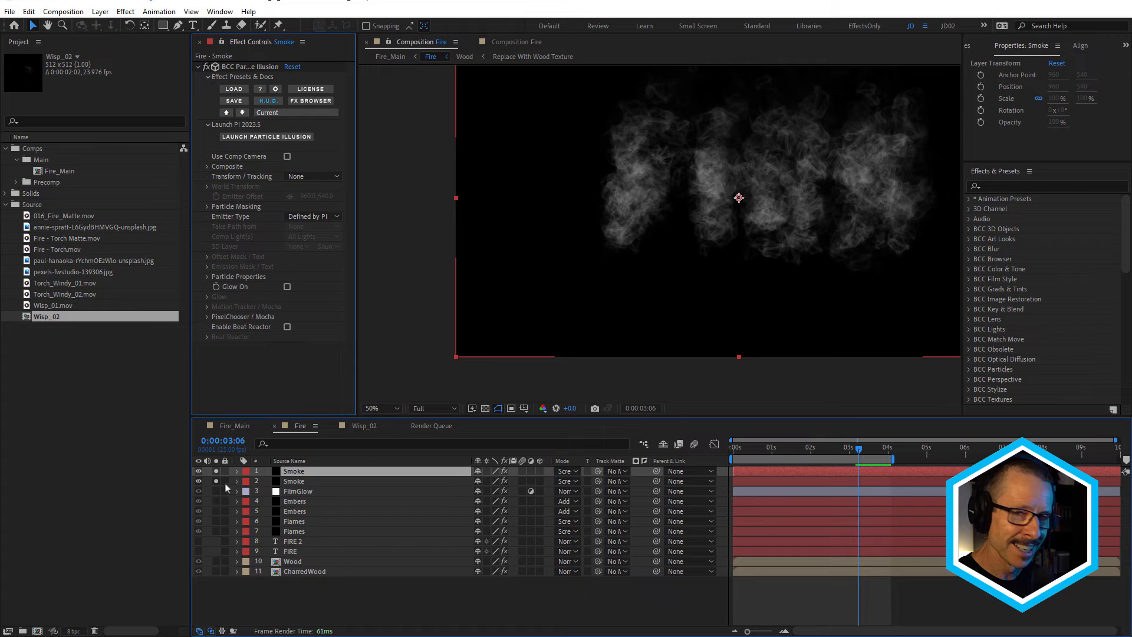
{"action": "left_click", "coordinate": [216, 481]}
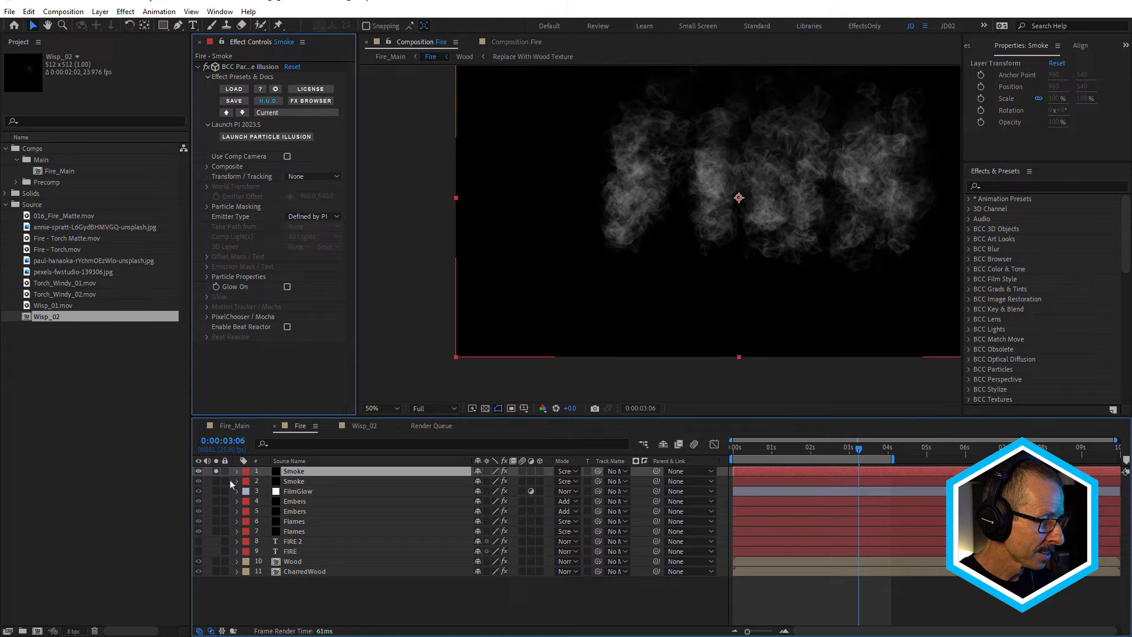
- Open the duplicated Smoke layer's effect in Particle Illusion and disable the smoke1 particle type
{"action": "left_click", "coordinate": [270, 137]}
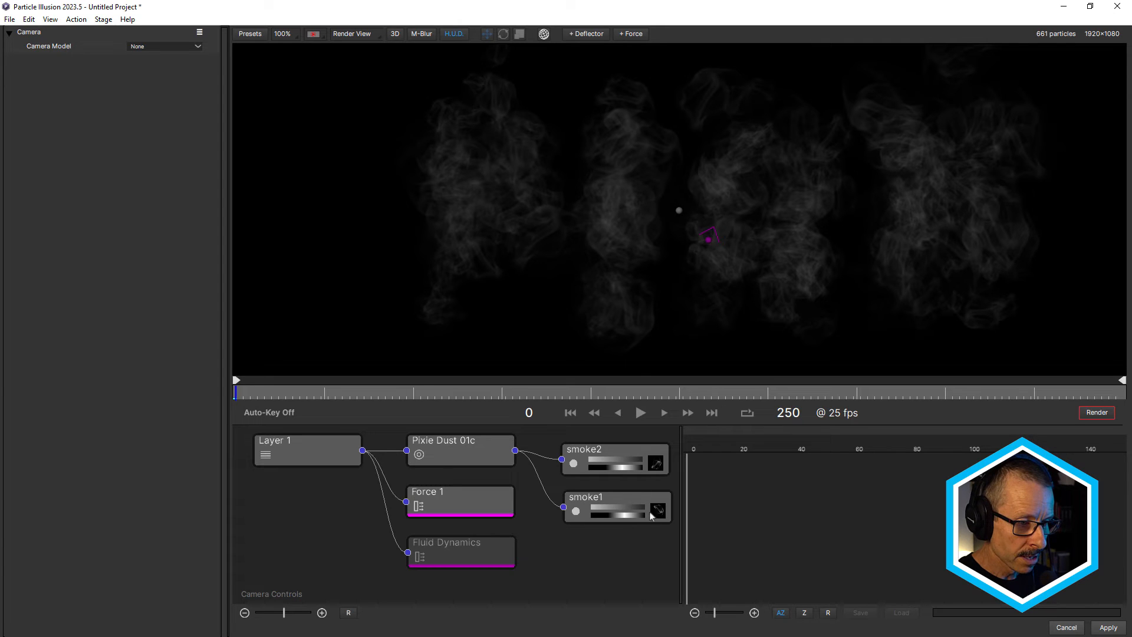
{"action": "left_click", "coordinate": [576, 512]}
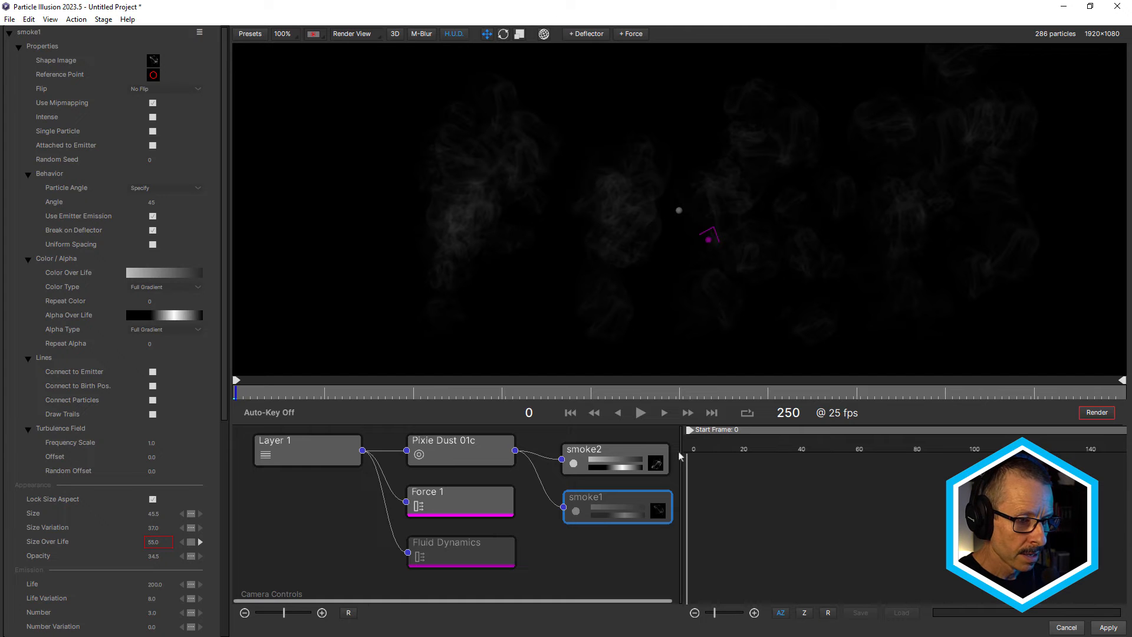
- Choose Wisp_00049.png from the Particles/Wisp/Wisp_02 folder as the new shape to import for the smoke2 particle
{"action": "double_click", "coordinate": [656, 466]}
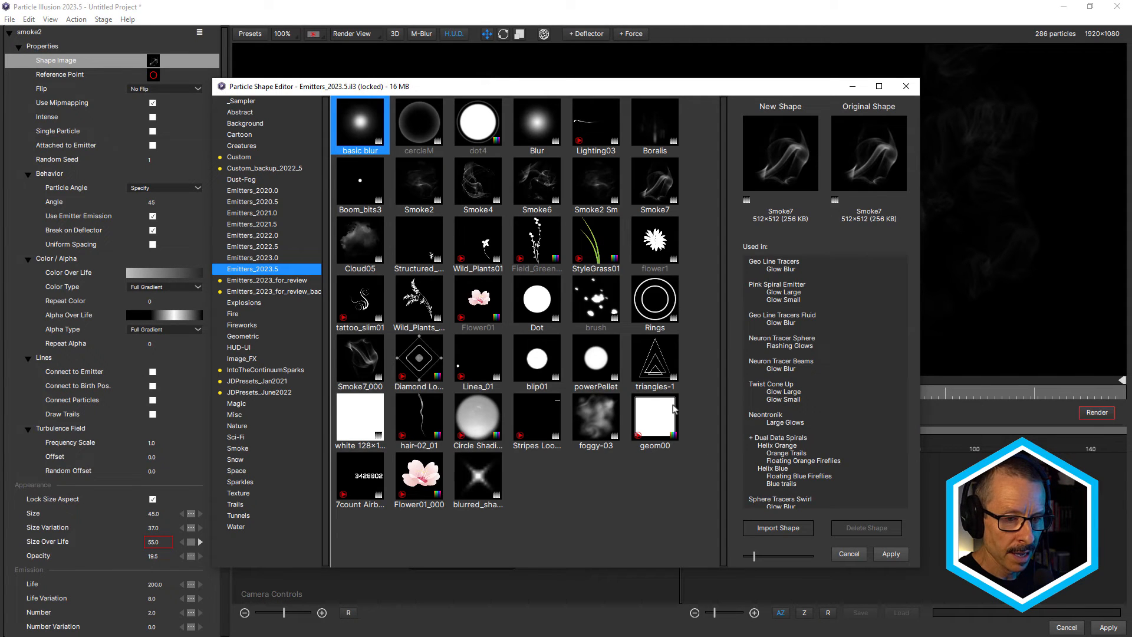
{"action": "left_click", "coordinate": [786, 530]}
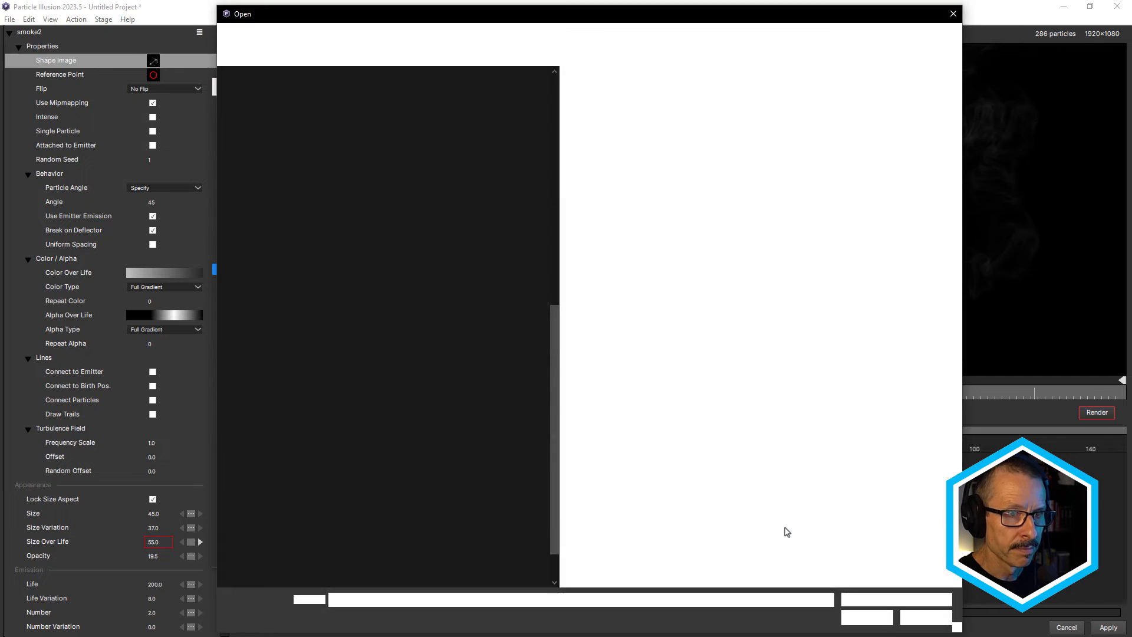
{"action": "left_click", "coordinate": [281, 127]}
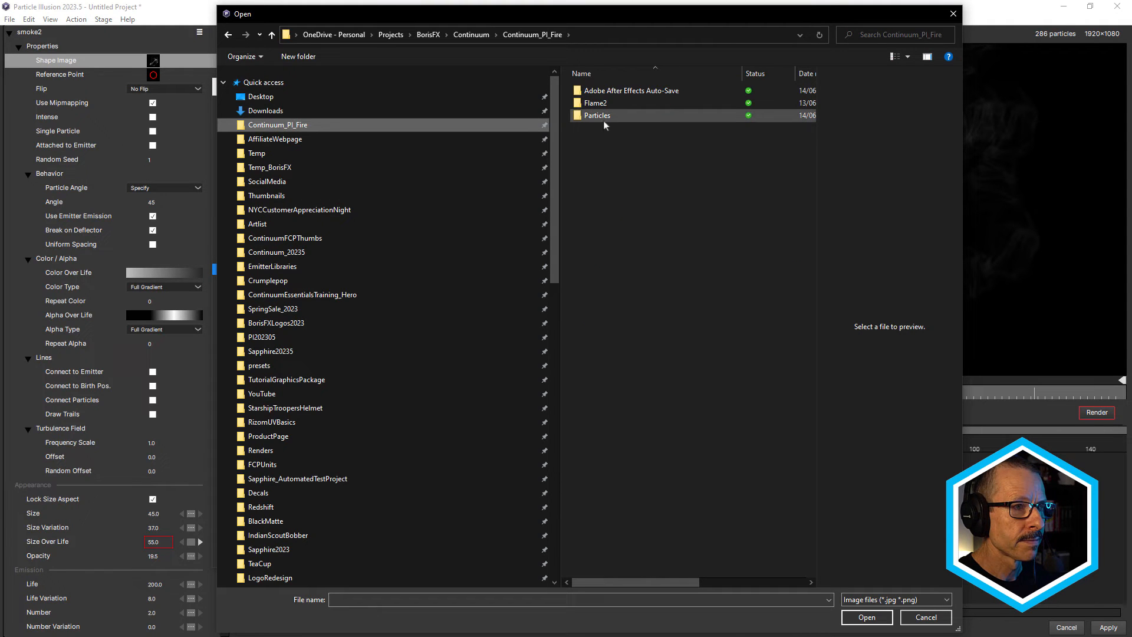
{"action": "double_click", "coordinate": [604, 117]}
{"action": "double_click", "coordinate": [593, 105]}
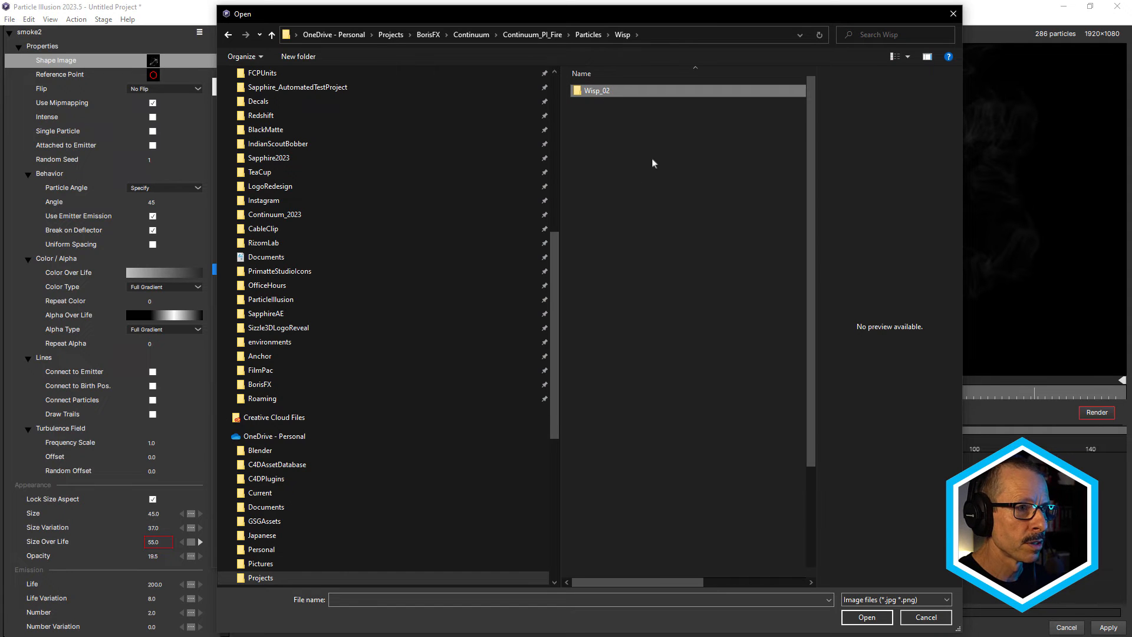
{"action": "key", "text": "Return"}
{"action": "left_click", "coordinate": [602, 108]}
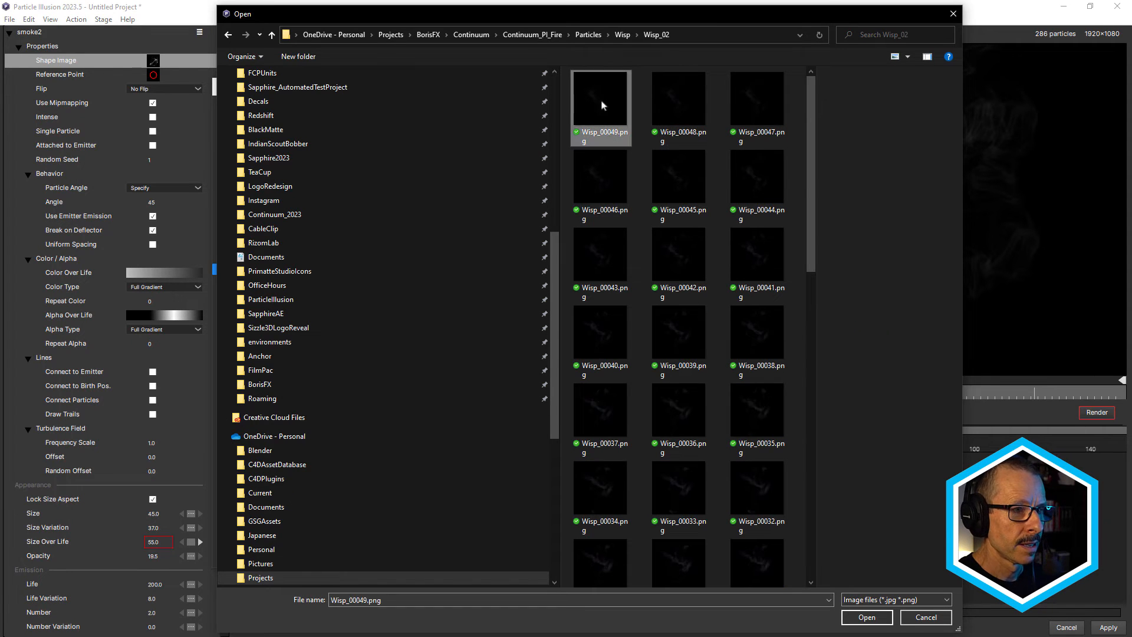
{"action": "left_click", "coordinate": [873, 621]}
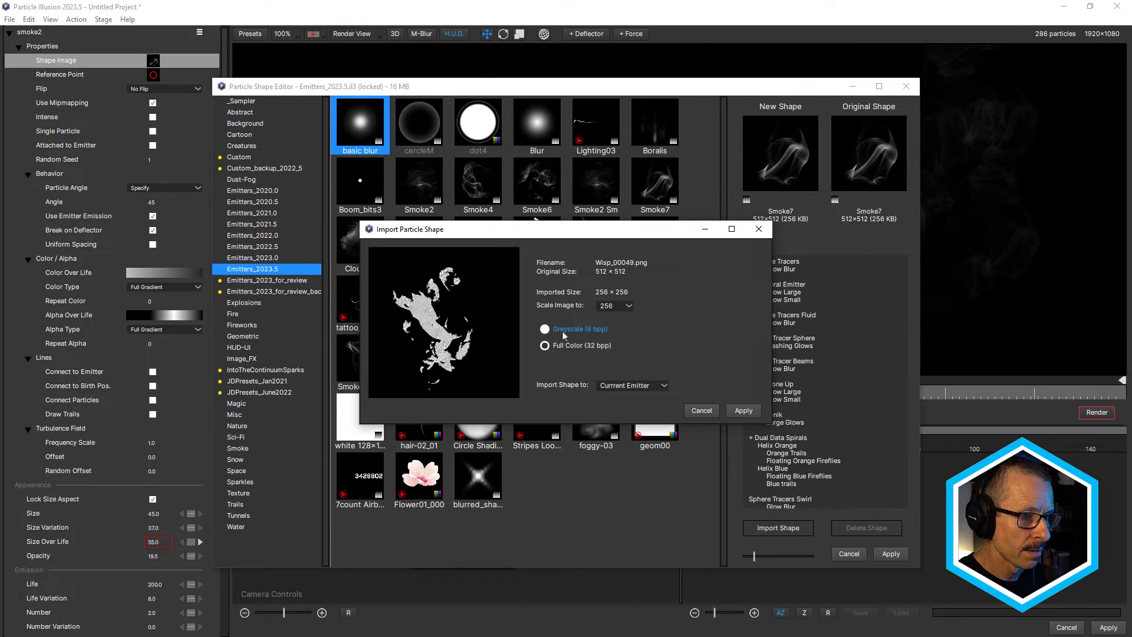
- Import the wisp shape in Full Color (32 bpp), apply it to smoke2, and preview the particles
{"action": "left_click", "coordinate": [545, 346]}
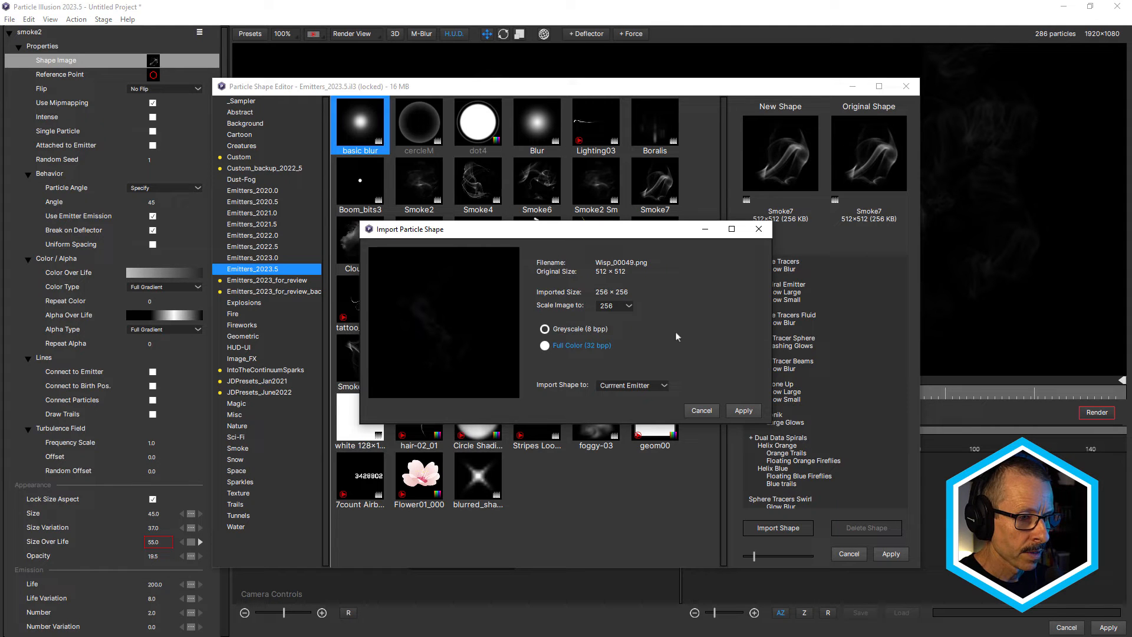
{"action": "left_click", "coordinate": [741, 411]}
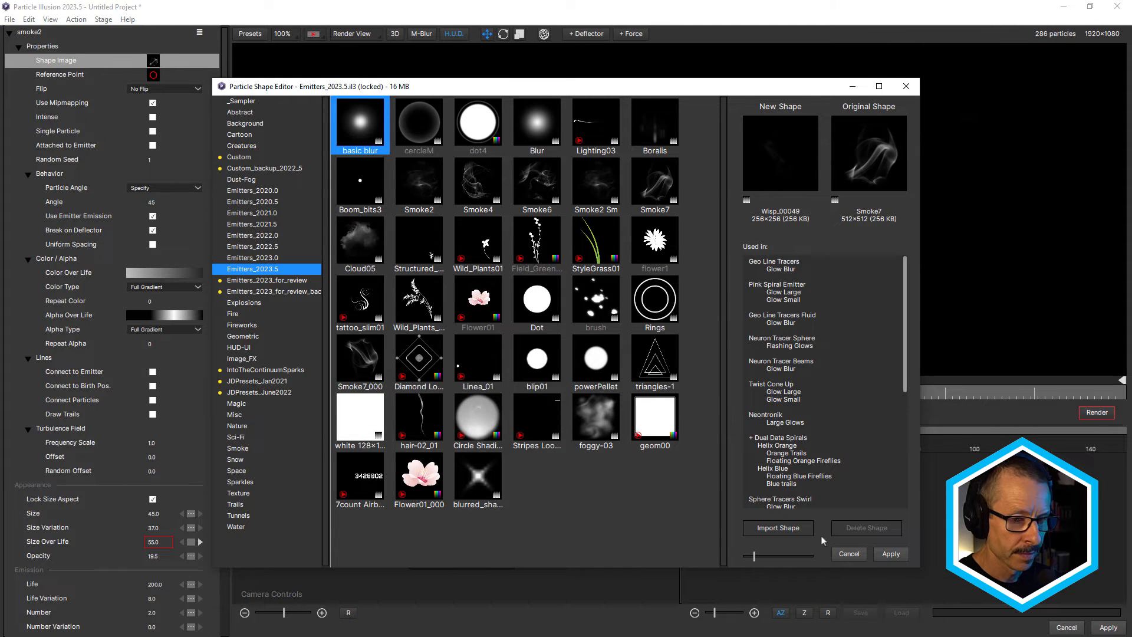
{"action": "left_click", "coordinate": [888, 555]}
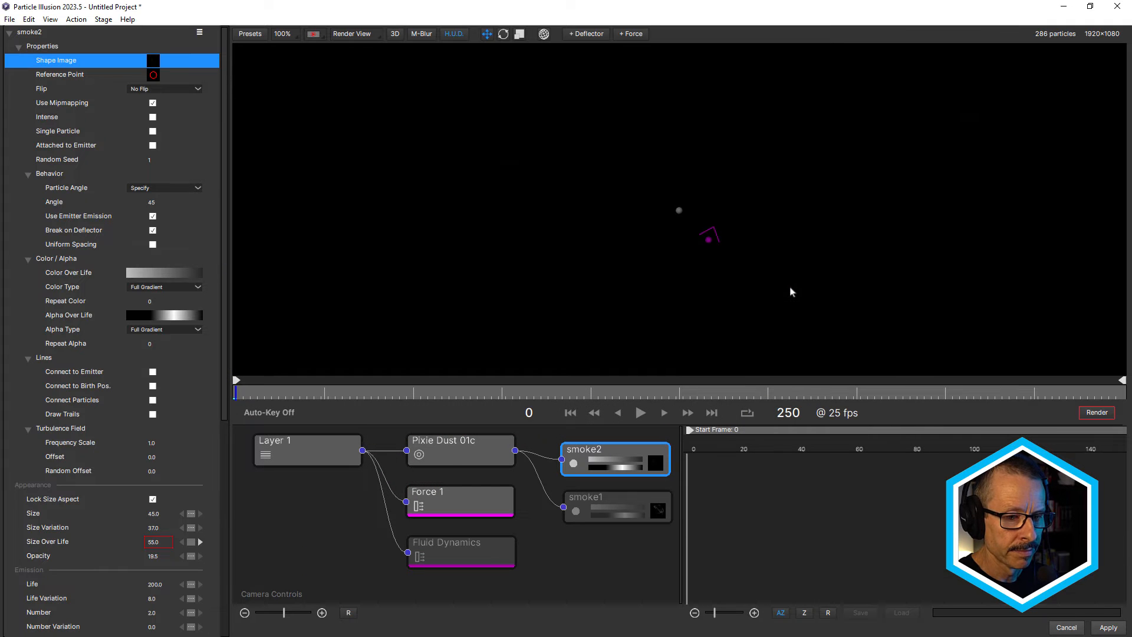
{"action": "key", "text": "space"}
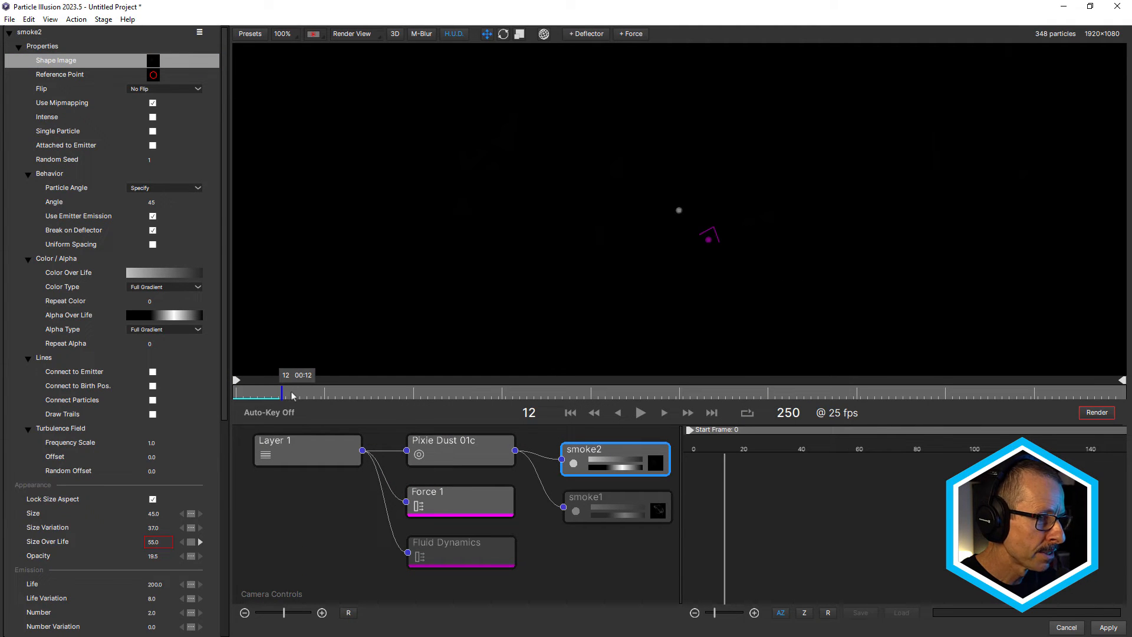
{"action": "left_click_drag", "start_coordinate": [338, 399], "coordinate": [293, 408]}
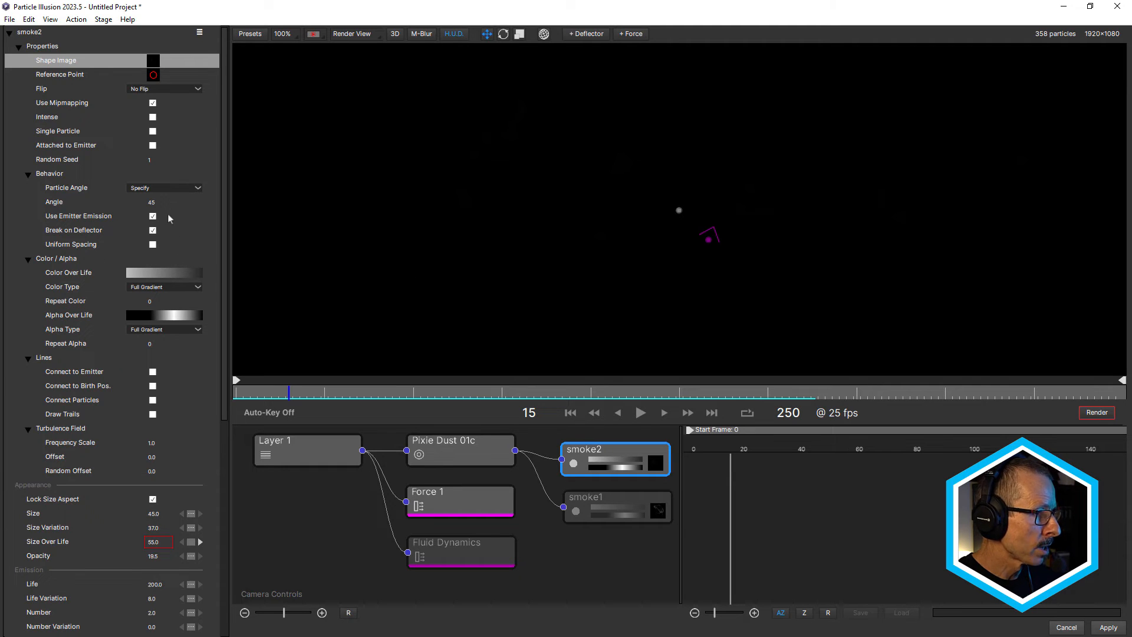
- Clear smoke2's Color Over Life gradient to solid white and apply it
{"action": "double_click", "coordinate": [624, 461]}
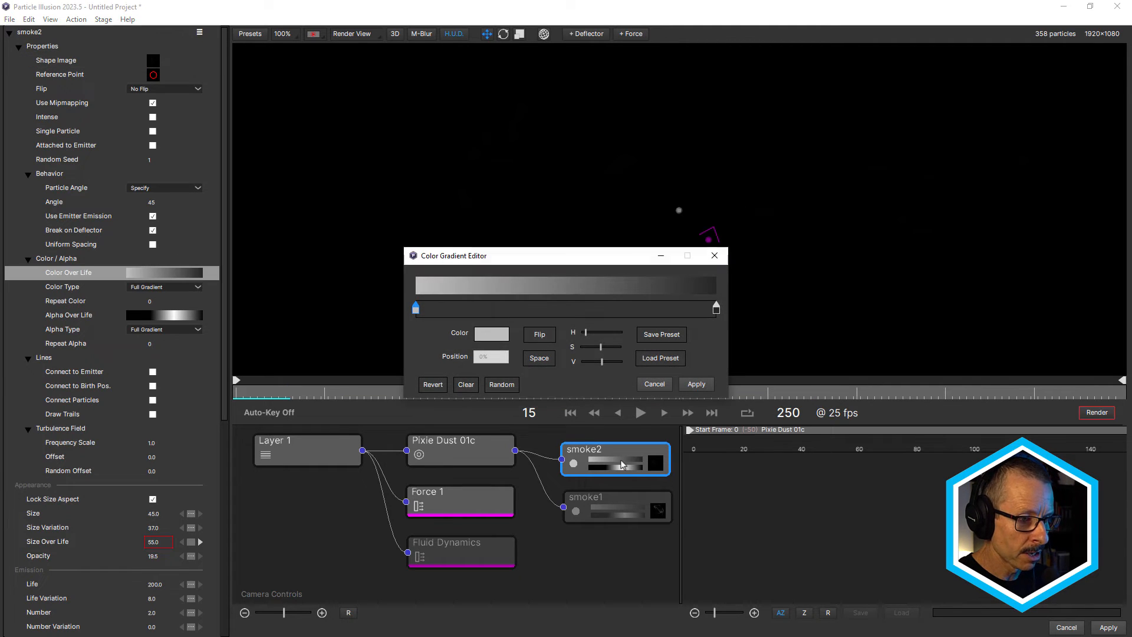
{"action": "left_click", "coordinate": [468, 386]}
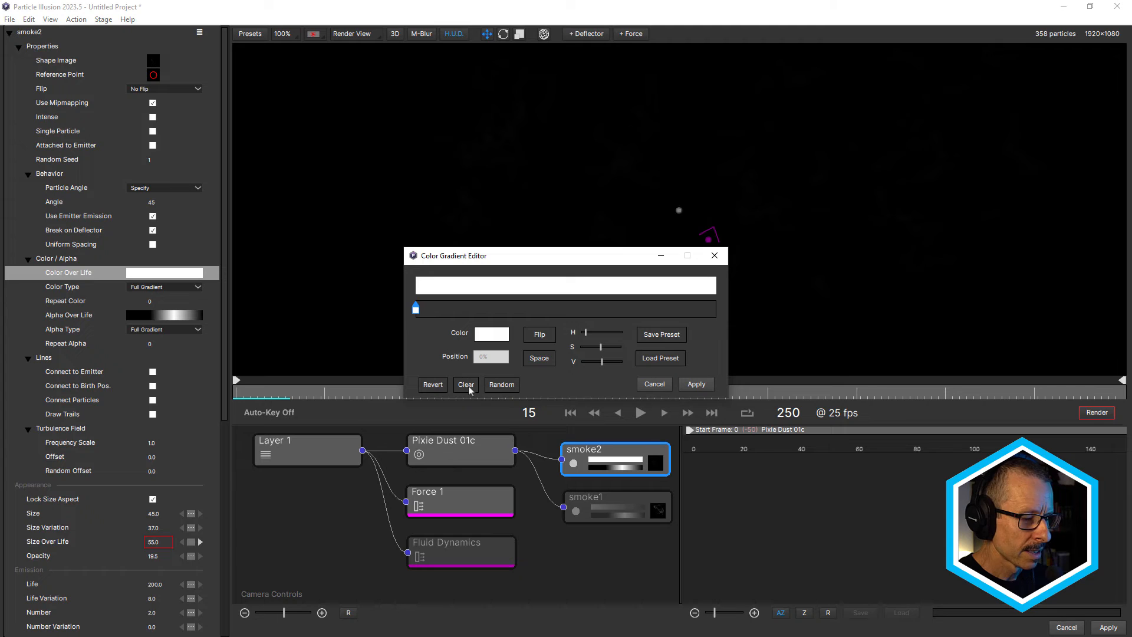
{"action": "left_click", "coordinate": [697, 384]}
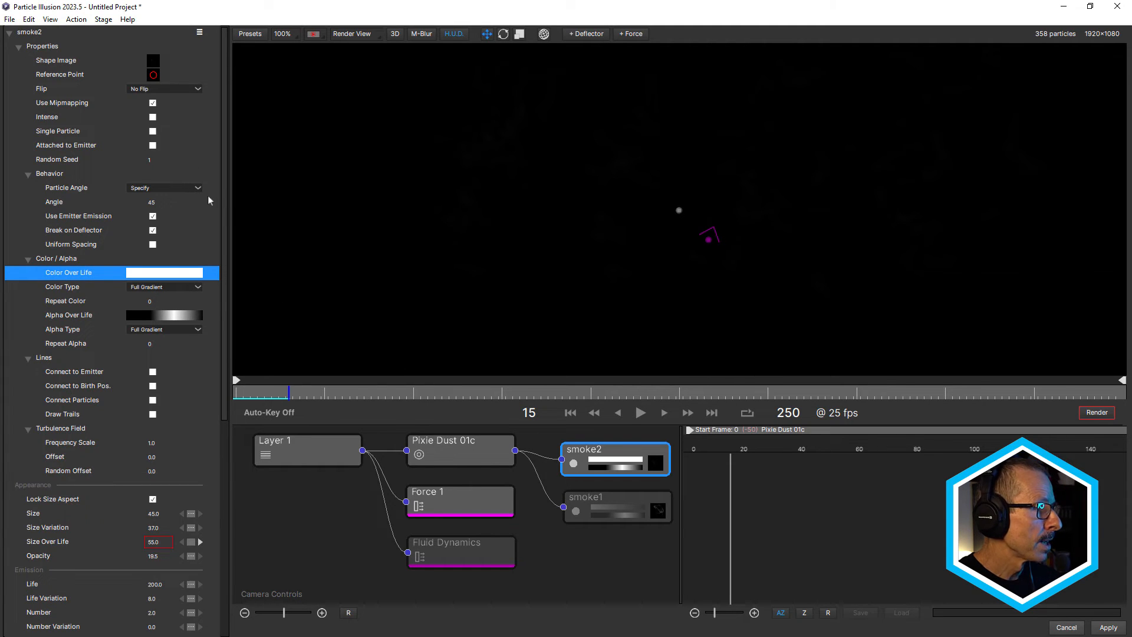
- Raise the smoke2 particle's opacity to 100 and preview the wisp animation
{"action": "left_click", "coordinate": [470, 451]}
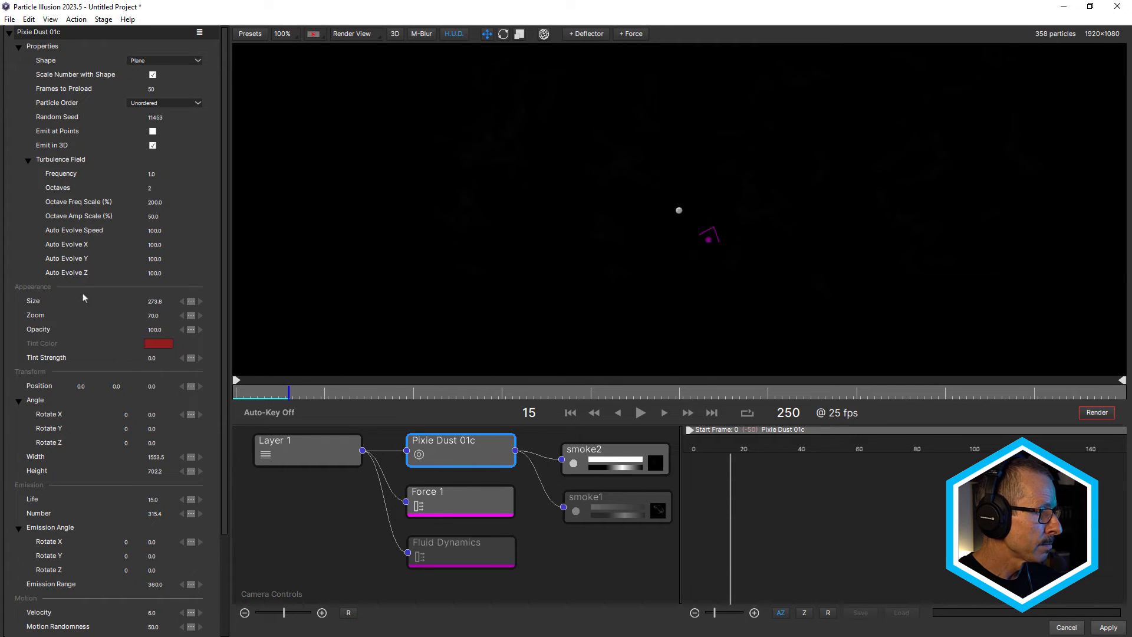
{"action": "left_click_drag", "start_coordinate": [268, 390], "coordinate": [257, 395]}
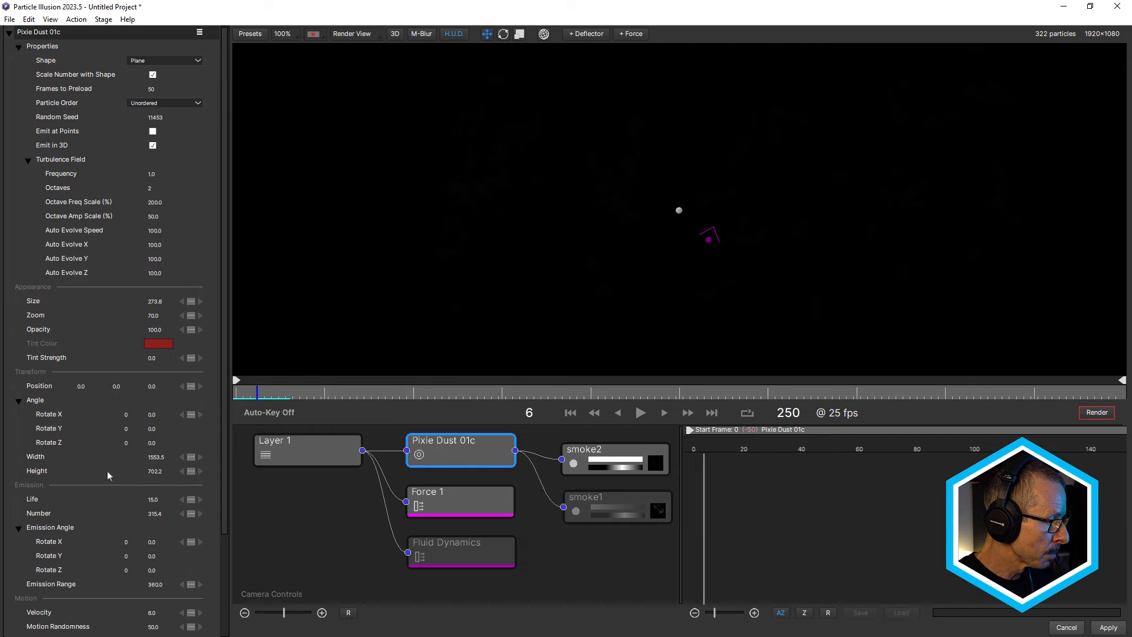
{"action": "left_click", "coordinate": [610, 460]}
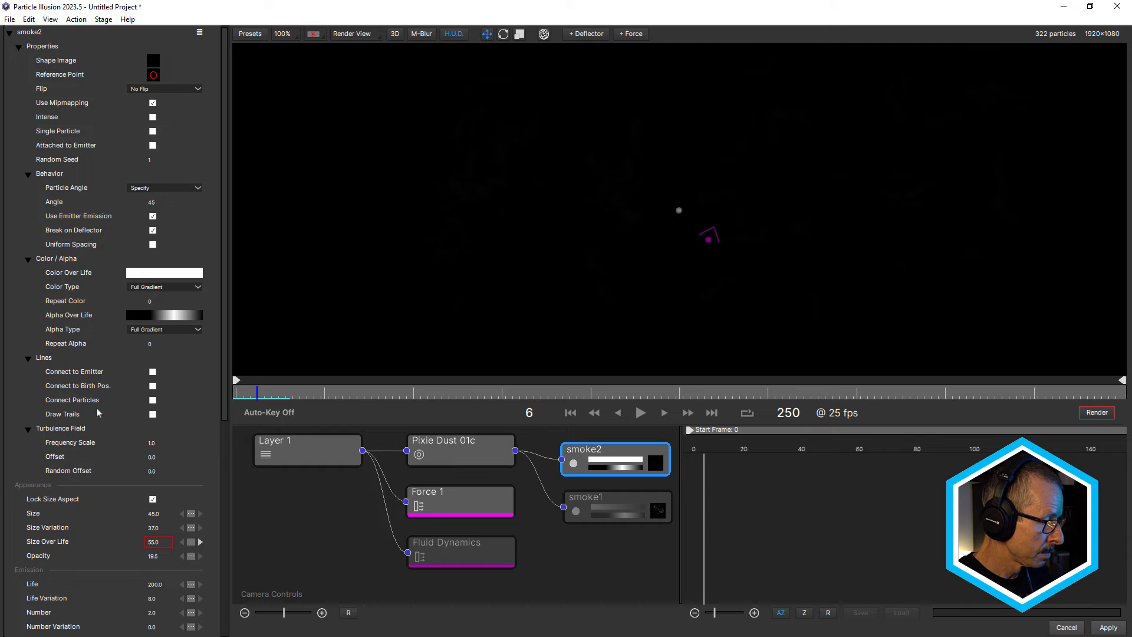
{"action": "left_click_drag", "start_coordinate": [153, 558], "coordinate": [176, 557]}
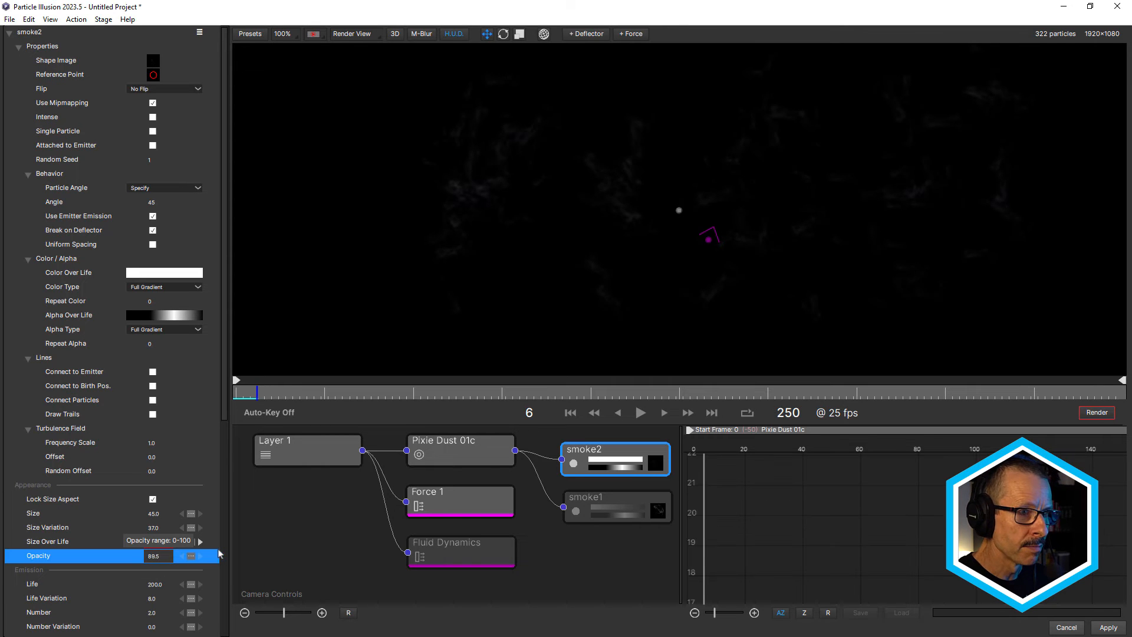
{"action": "left_click_drag", "start_coordinate": [319, 394], "coordinate": [278, 402]}
{"action": "left_click", "coordinate": [638, 417]}
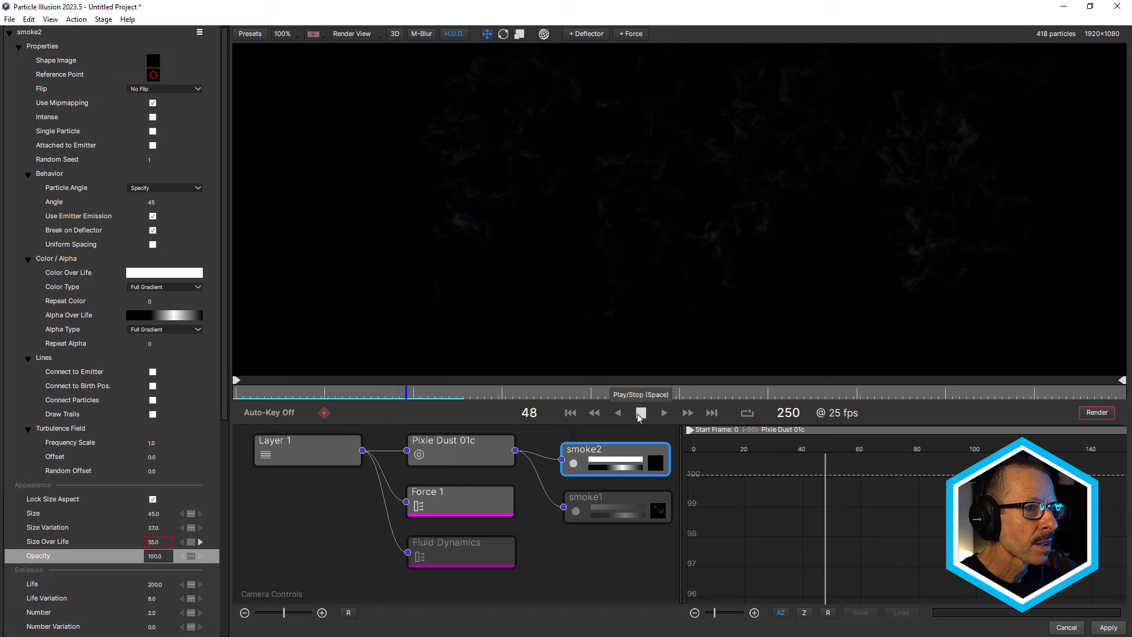
{"action": "left_click", "coordinate": [640, 414]}
{"action": "mouse_move", "coordinate": [315, 390]}
{"action": "left_mouse_down"}
{"action": "mouse_move", "coordinate": [282, 391]}
{"action": "mouse_move", "coordinate": [299, 391]}
{"action": "left_mouse_up"}
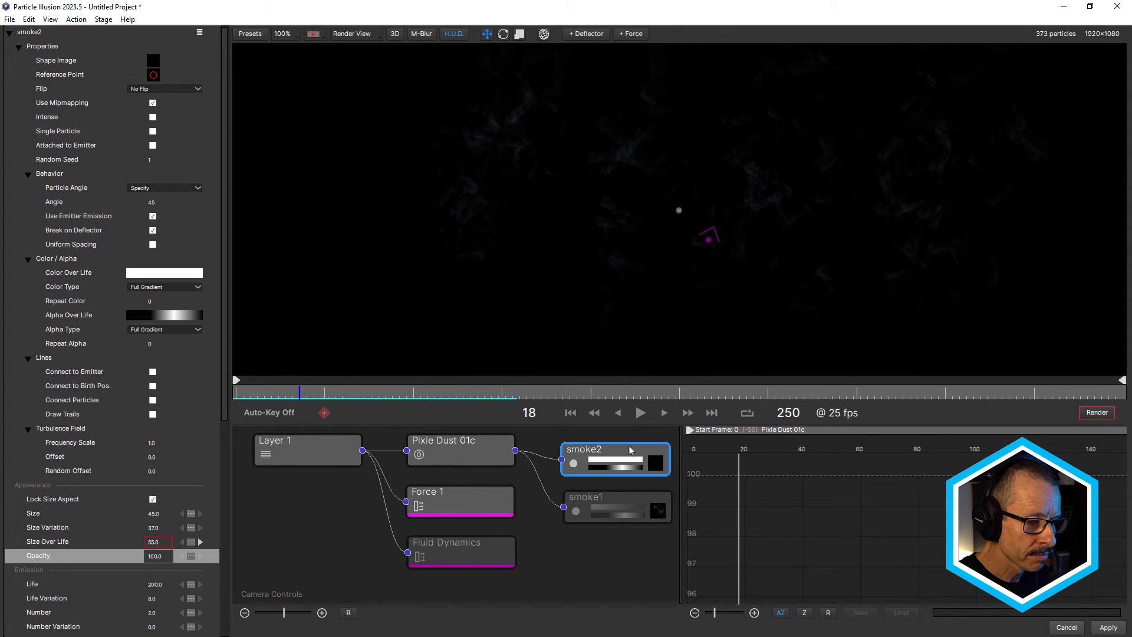
- Delete the smoke1 particle type, duplicate smoke2 in its place, and play back the denser wisps
{"action": "left_click", "coordinate": [610, 499]}
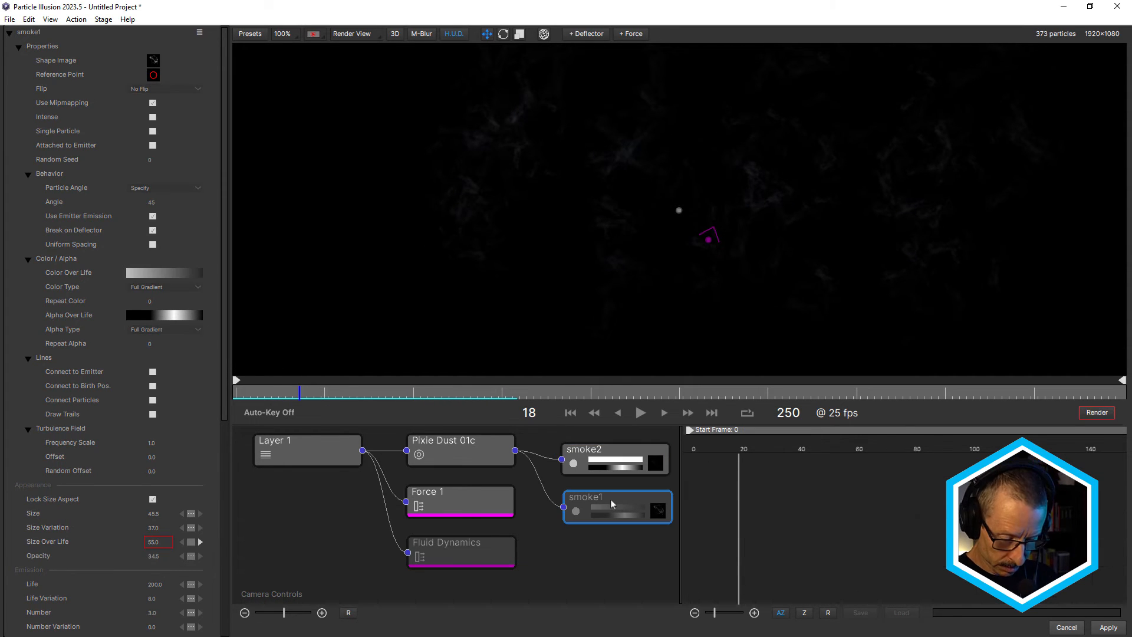
{"action": "key", "text": "Delete"}
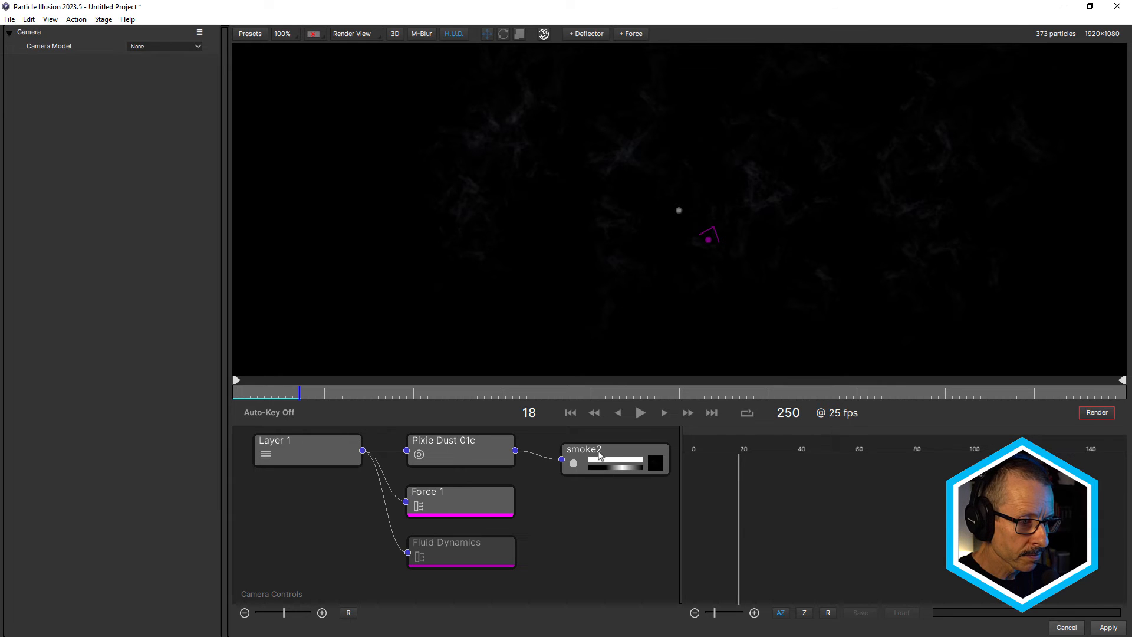
{"action": "left_click", "coordinate": [596, 453]}
{"action": "right_click", "coordinate": [596, 453]}
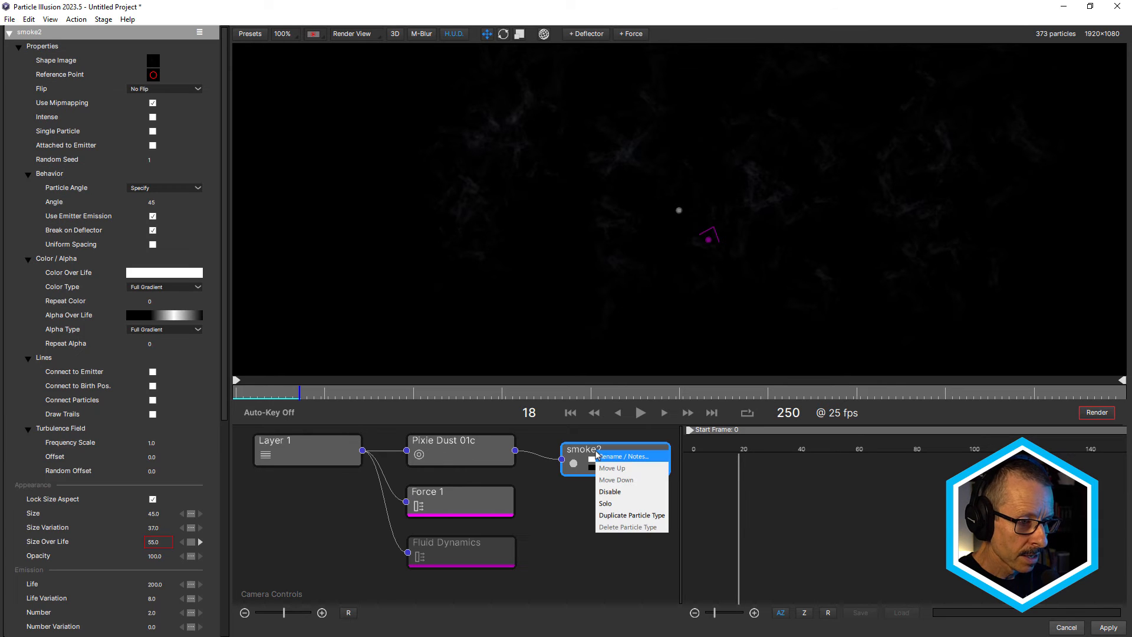
{"action": "left_click", "coordinate": [621, 517]}
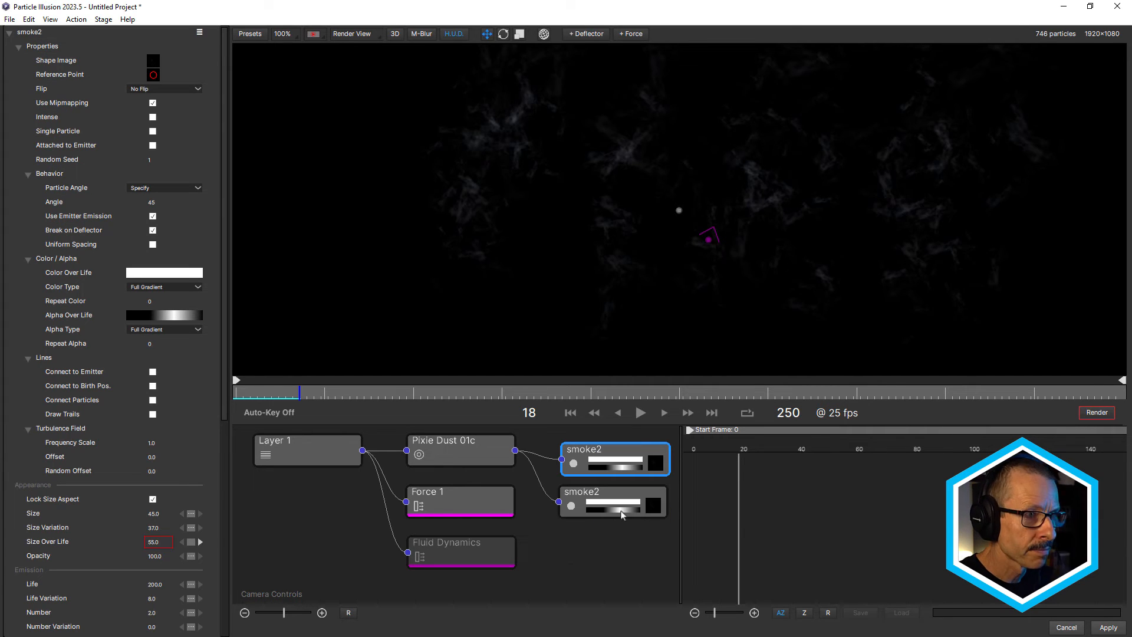
{"action": "left_click_drag", "start_coordinate": [276, 395], "coordinate": [247, 395]}
{"action": "left_click", "coordinate": [640, 413]}
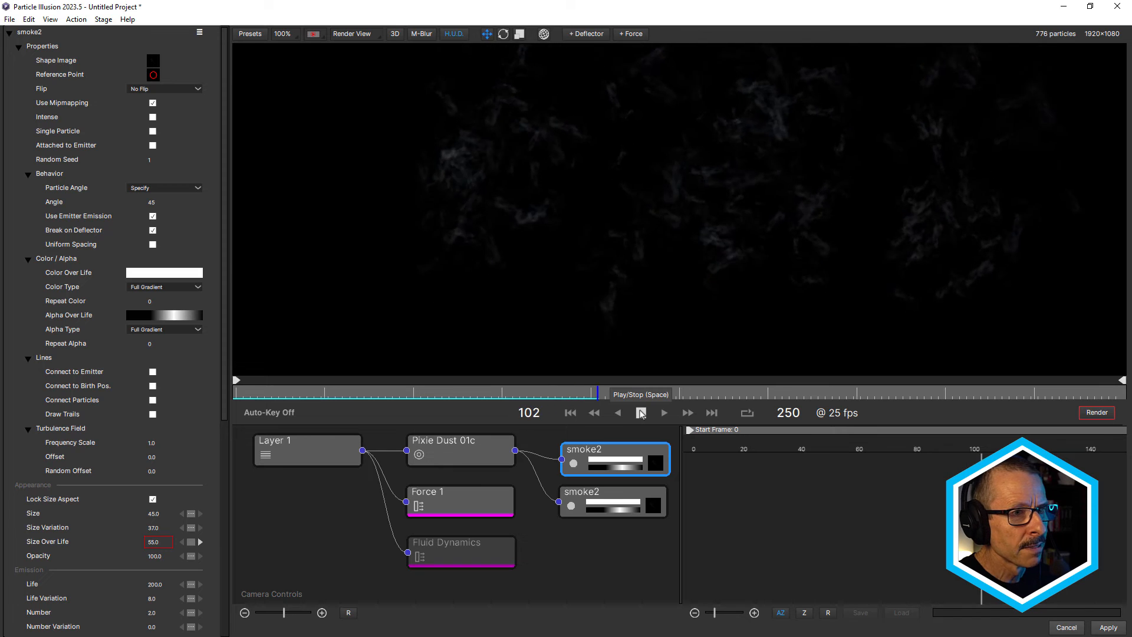
- Delete the duplicate smoke2 particle type and check the early frames with only the original smoke2 left
{"action": "left_click", "coordinate": [642, 415]}
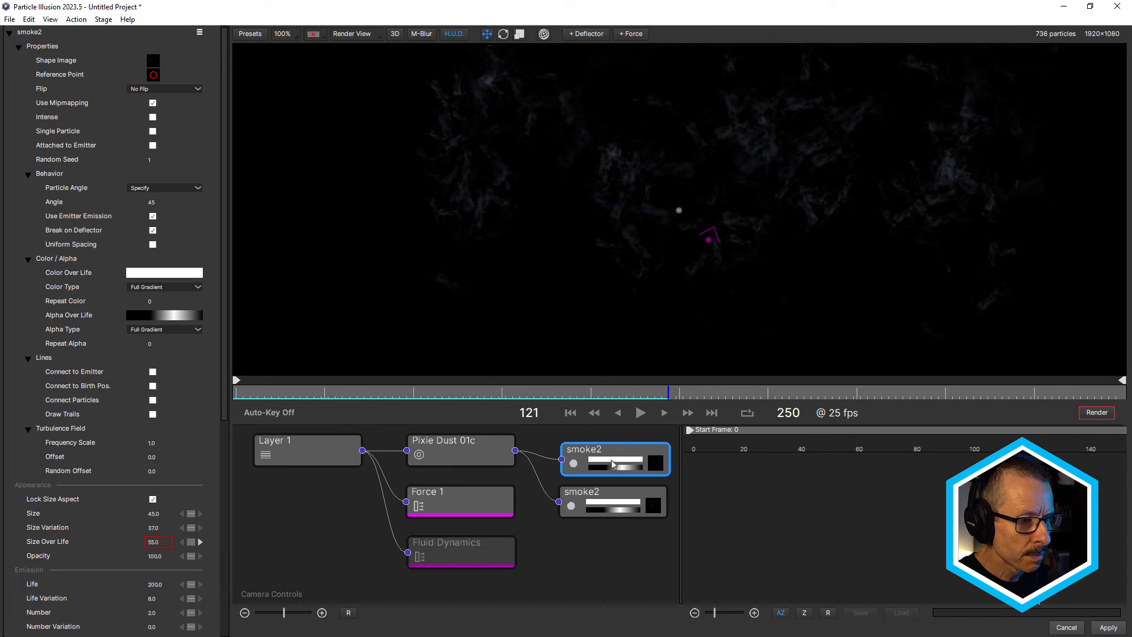
{"action": "left_click", "coordinate": [612, 498]}
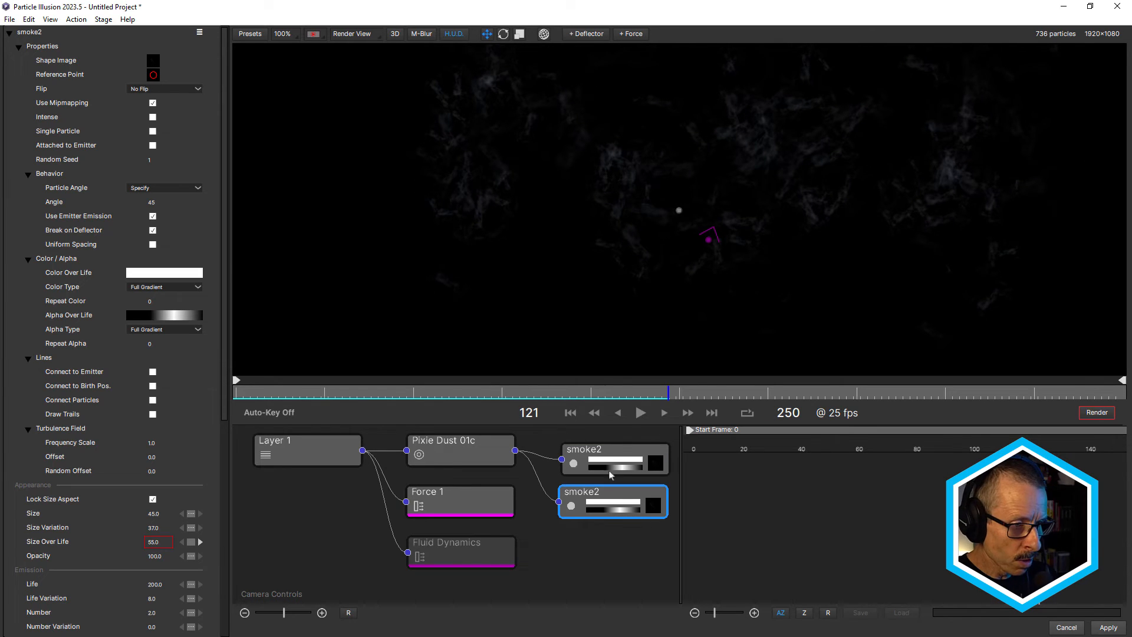
{"action": "key", "text": "Delete"}
{"action": "left_click", "coordinate": [618, 454]}
{"action": "left_click_drag", "start_coordinate": [324, 390], "coordinate": [296, 392]}
{"action": "left_click", "coordinate": [324, 398]}
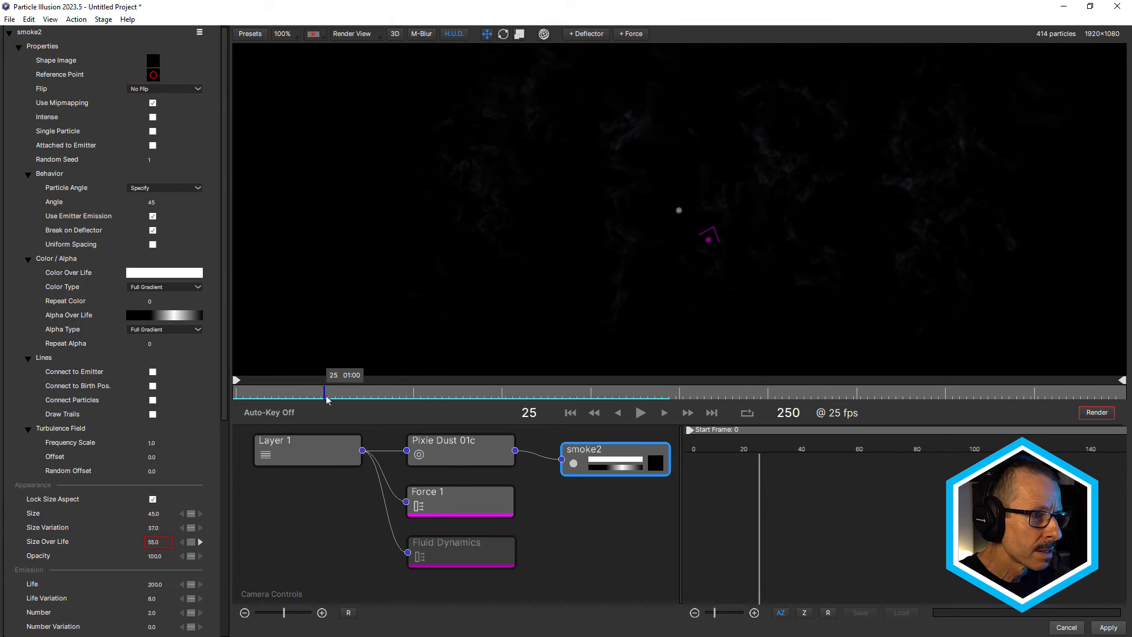
- Set smoke2's Spin to 0 and scrub through the wisp motion
{"action": "left_click_drag", "start_coordinate": [224, 388], "coordinate": [234, 621]}
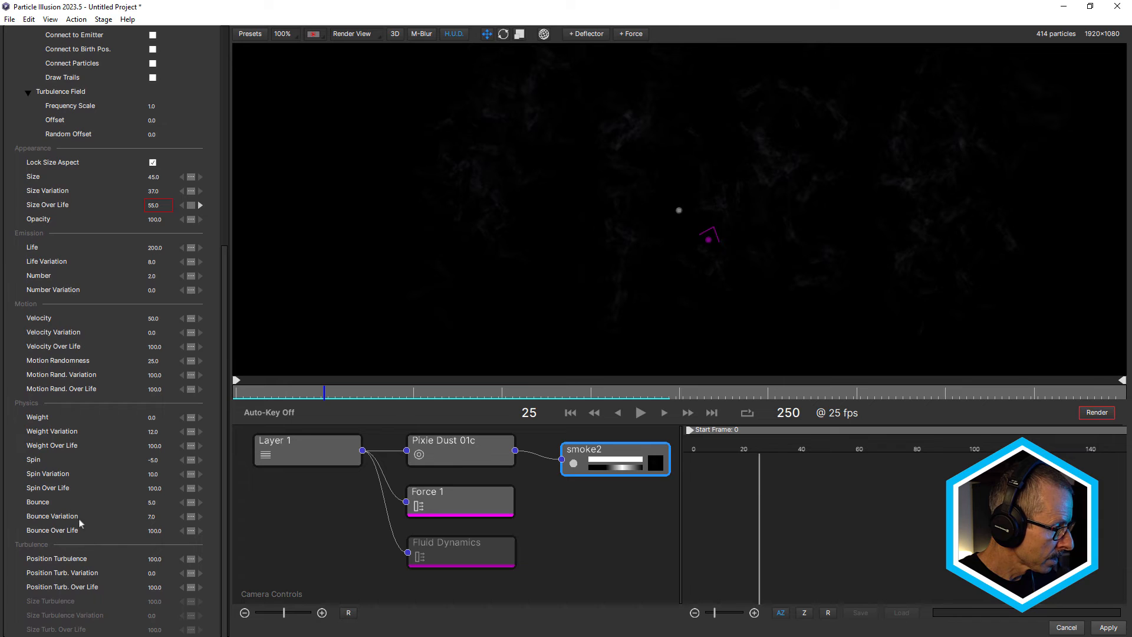
{"action": "left_click", "coordinate": [154, 460]}
{"action": "type", "text": "0"}
{"action": "key", "text": "Return"}
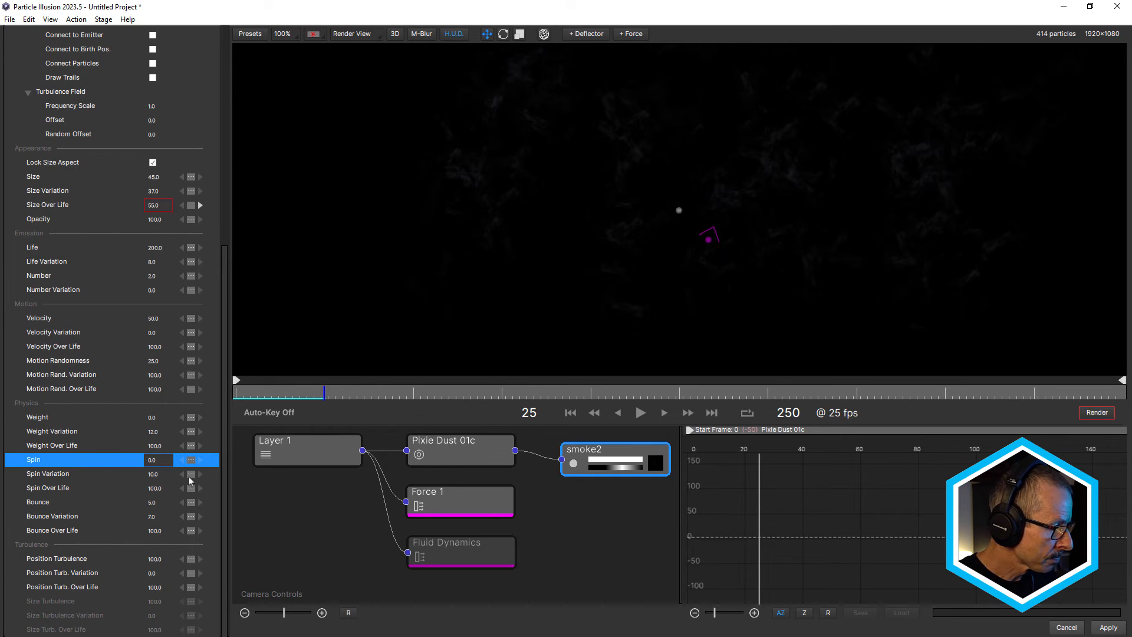
{"action": "left_click_drag", "start_coordinate": [312, 397], "coordinate": [463, 394]}
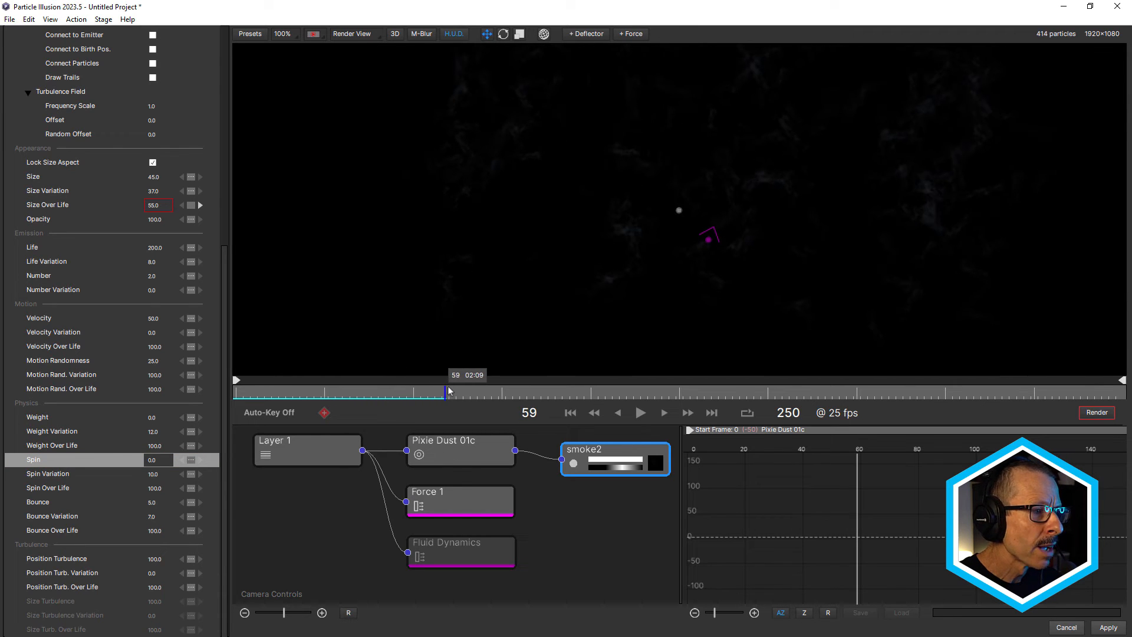
- Try a Spin Variation of 2 on smoke2 and play back the wisps from near the start
{"action": "left_click", "coordinate": [154, 474]}
{"action": "type", "text": "2"}
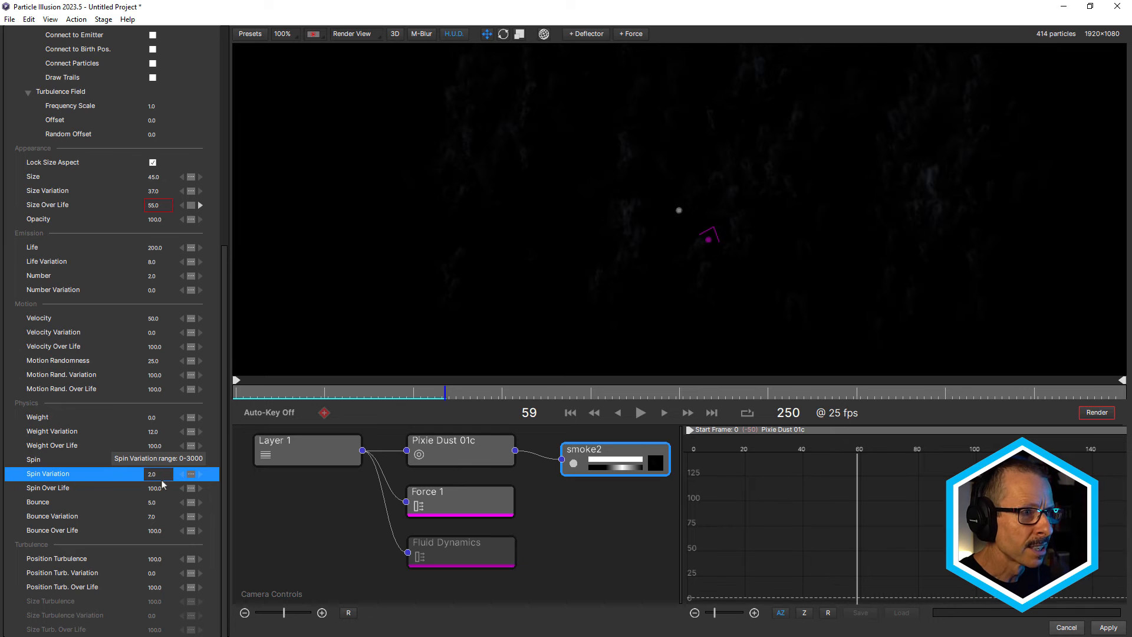
{"action": "key", "text": "Return"}
{"action": "left_click_drag", "start_coordinate": [238, 389], "coordinate": [321, 390]}
{"action": "left_click", "coordinate": [641, 413]}
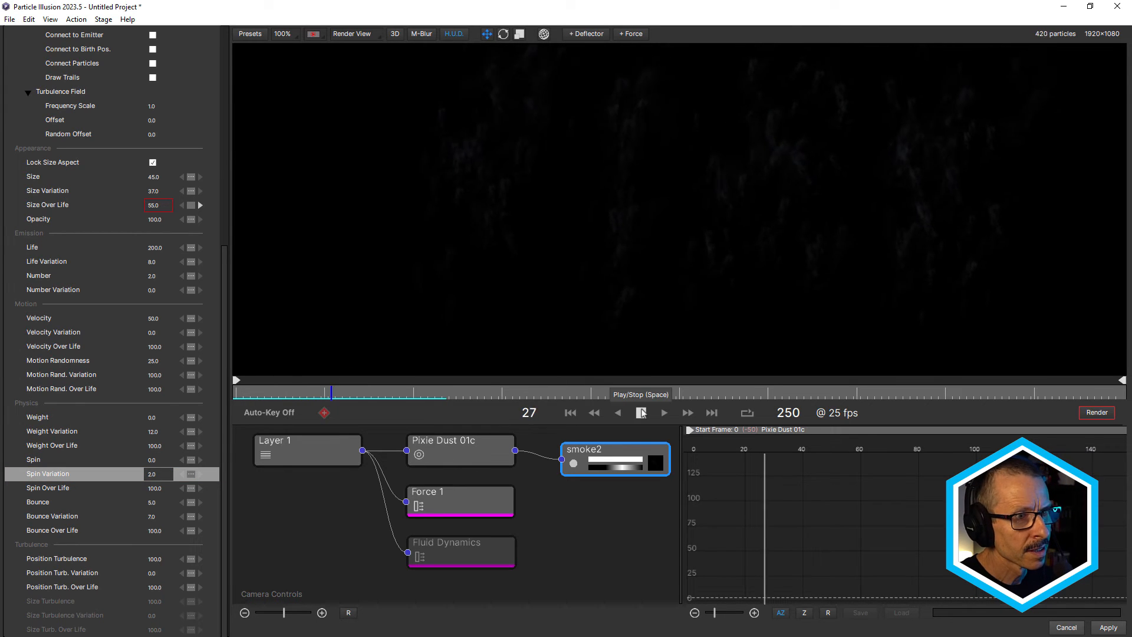
{"action": "left_click", "coordinate": [641, 413]}
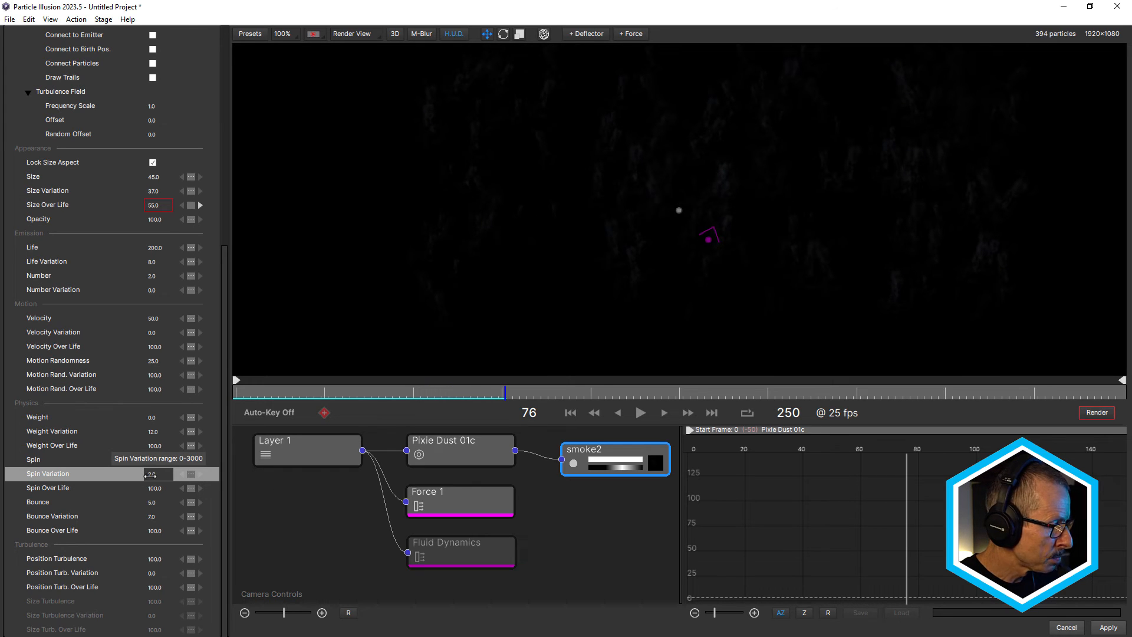
- Set smoke2's Spin Variation to 10 and preview the wisps' rotation up close
{"action": "left_click", "coordinate": [151, 476]}
{"action": "type", "text": "10"}
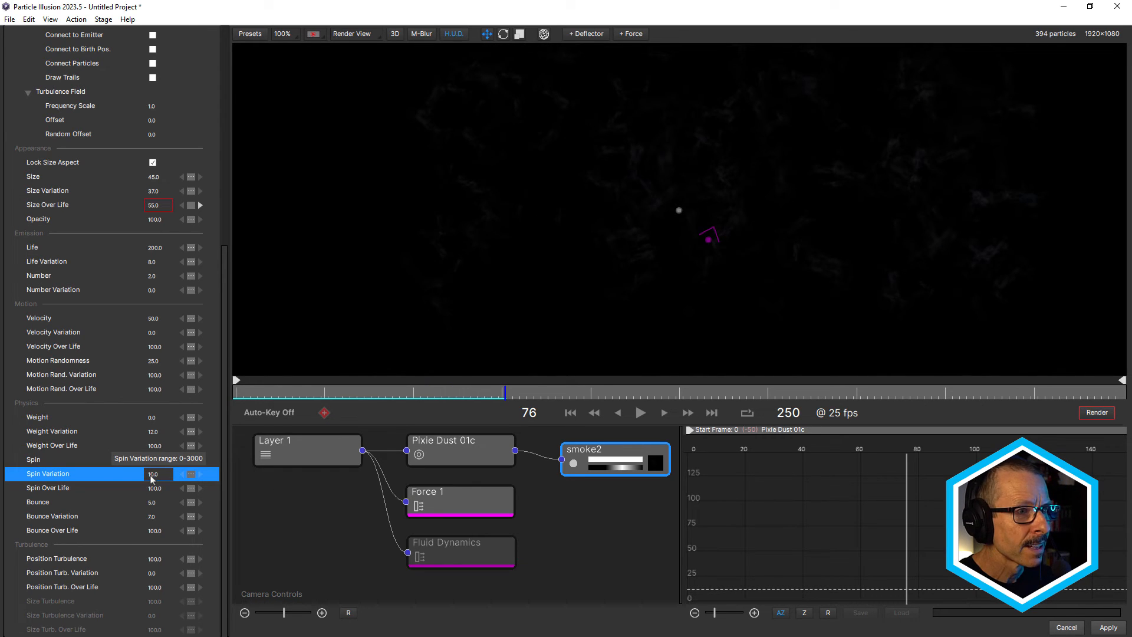
{"action": "key", "text": "Return"}
{"action": "scroll", "coordinate": [667, 159], "scroll_direction": "up", "scroll_amount": 1}
{"action": "mouse_move", "coordinate": [280, 396]}
{"action": "left_mouse_down"}
{"action": "mouse_move", "coordinate": [405, 389]}
{"action": "mouse_move", "coordinate": [446, 366]}
{"action": "mouse_move", "coordinate": [478, 389]}
{"action": "mouse_move", "coordinate": [269, 396]}
{"action": "left_mouse_up"}
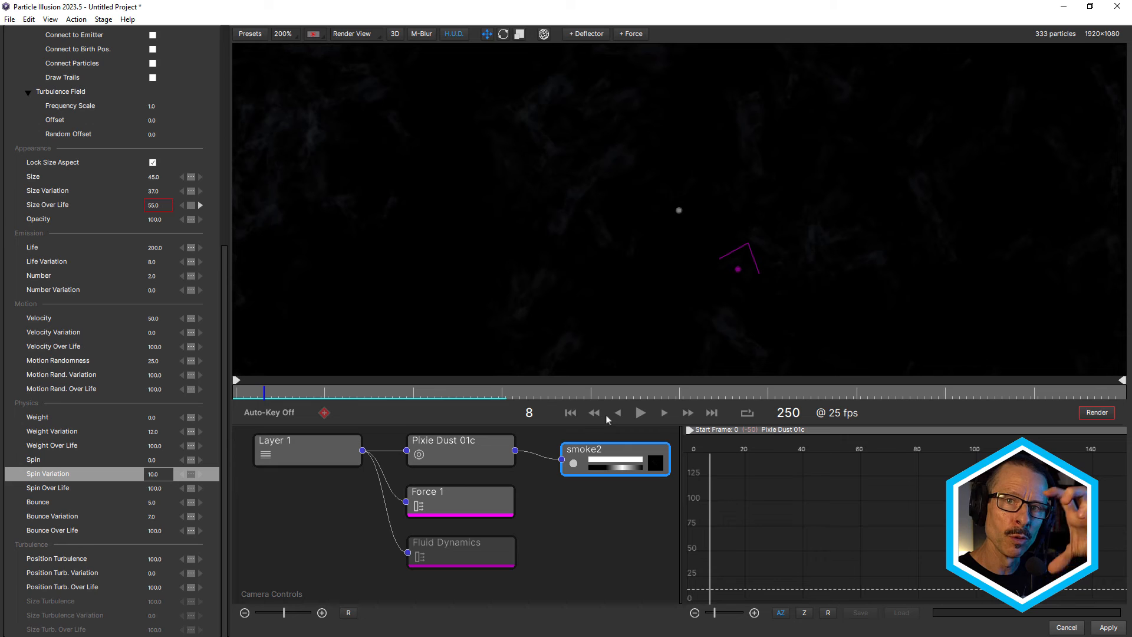
{"action": "left_click", "coordinate": [642, 413]}
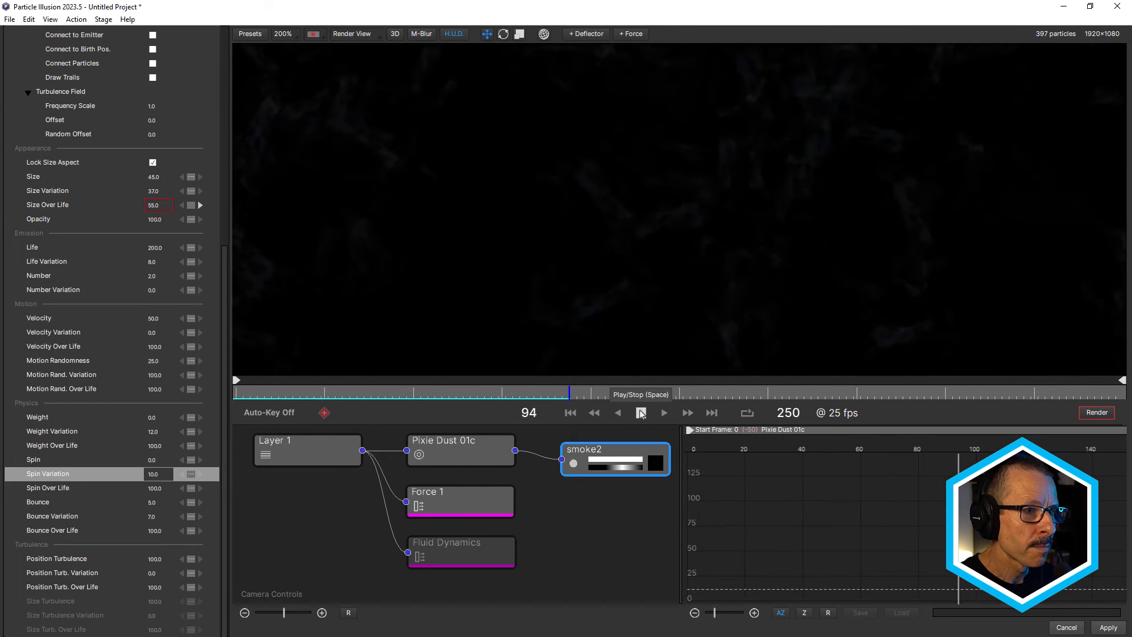
{"action": "left_click", "coordinate": [640, 412]}
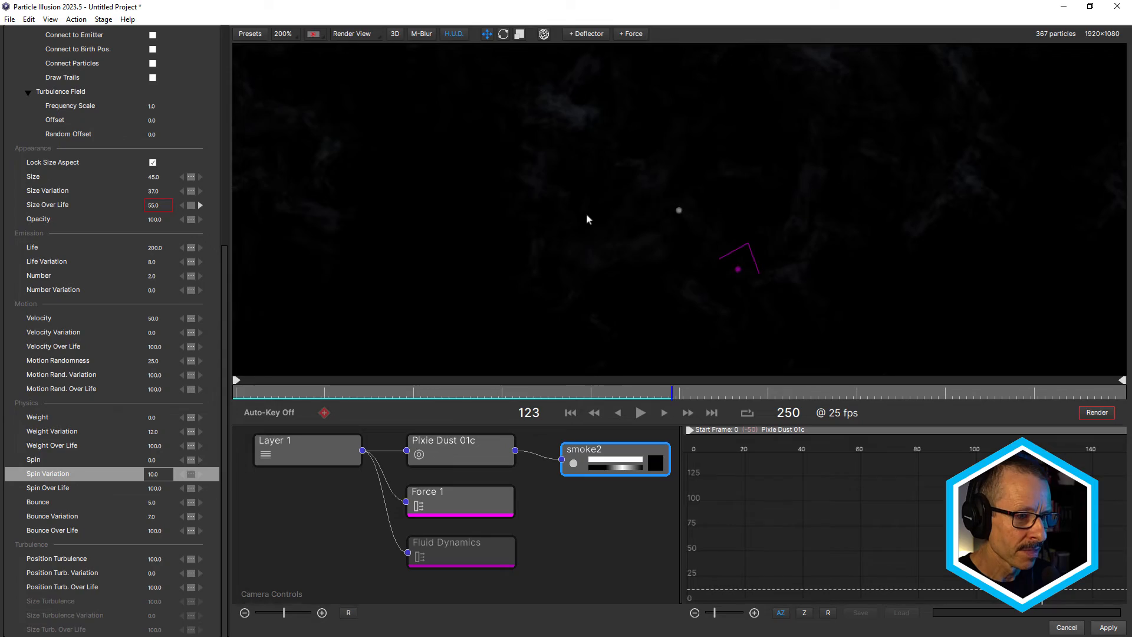
{"action": "left_click", "coordinate": [640, 413]}
{"action": "left_click", "coordinate": [640, 414]}
{"action": "left_click_drag", "start_coordinate": [321, 395], "coordinate": [354, 391]}
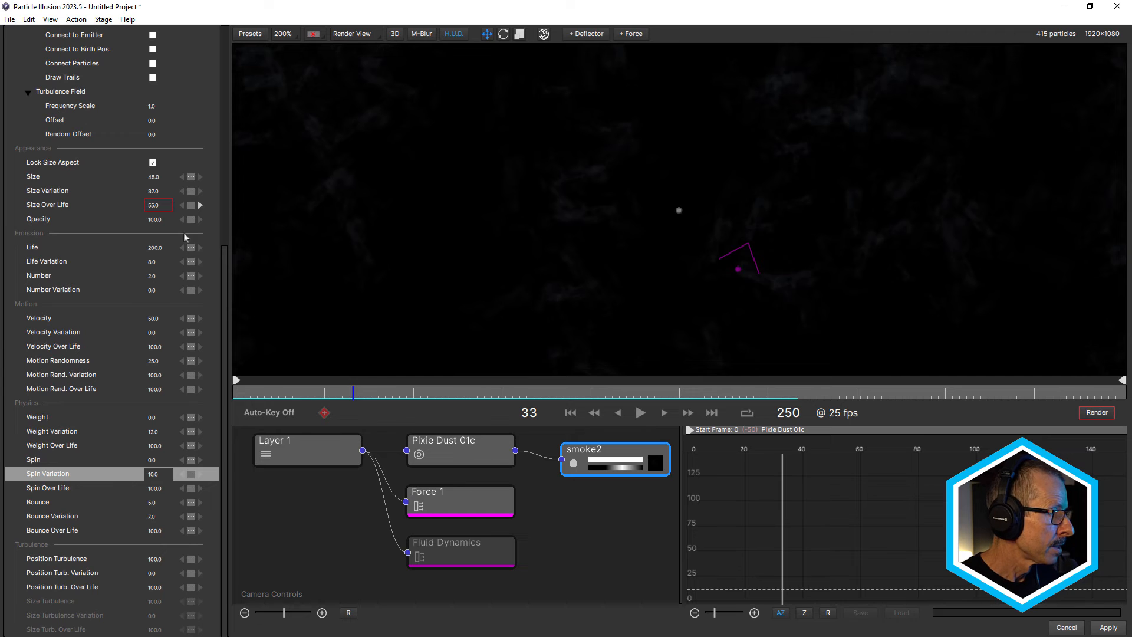
- Try an emission Number of 37 on smoke2, undo it, and try 5 instead
{"action": "left_click_drag", "start_coordinate": [224, 257], "coordinate": [229, 160]}
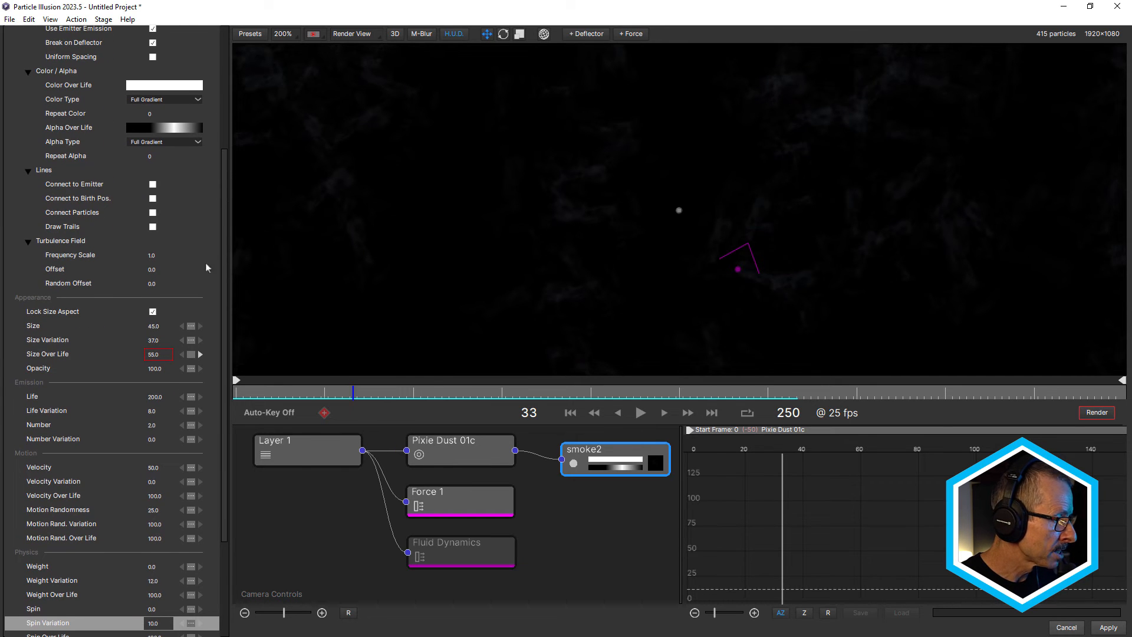
{"action": "left_click_drag", "start_coordinate": [158, 427], "coordinate": [176, 427]}
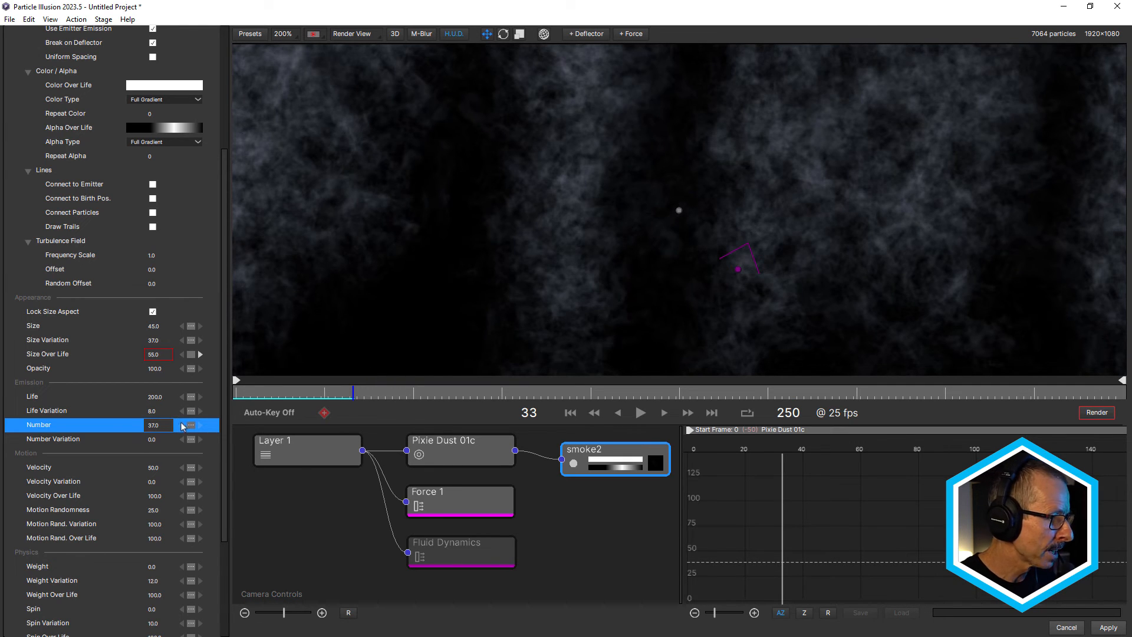
{"action": "key", "text": "ctrl+z"}
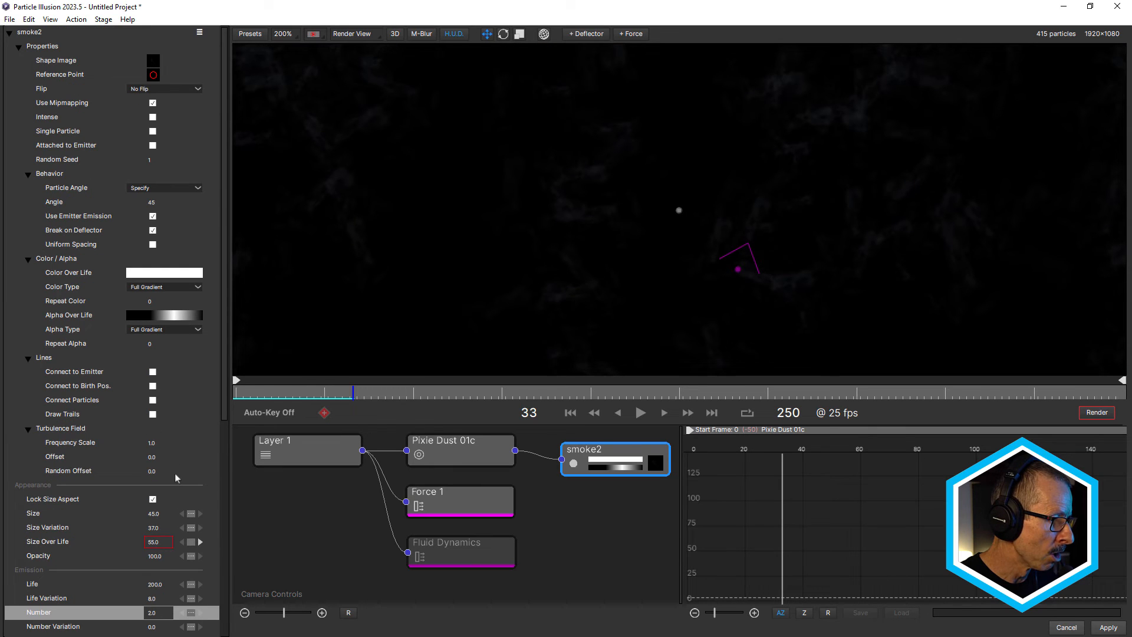
{"action": "left_click", "coordinate": [153, 617]}
{"action": "type", "text": "5"}
{"action": "key", "text": "Return"}
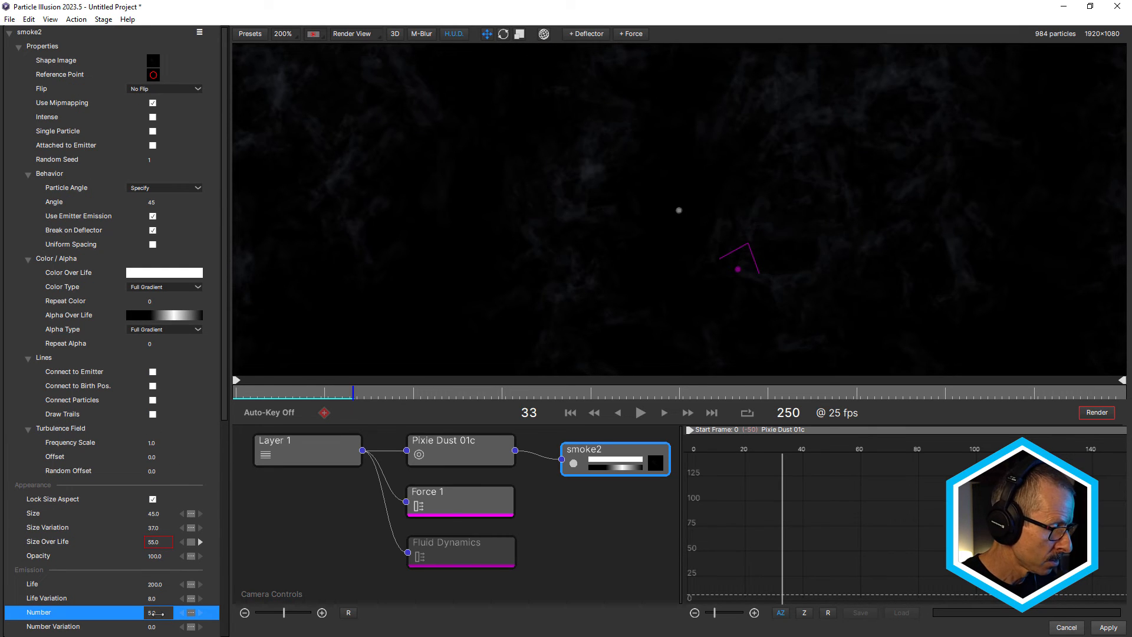
- Set smoke2's emission Number to 10, preview the denser smoke, and apply the emitter back to the After Effects composition
{"action": "left_click", "coordinate": [157, 614]}
{"action": "type", "text": "10"}
{"action": "key", "text": "Return"}
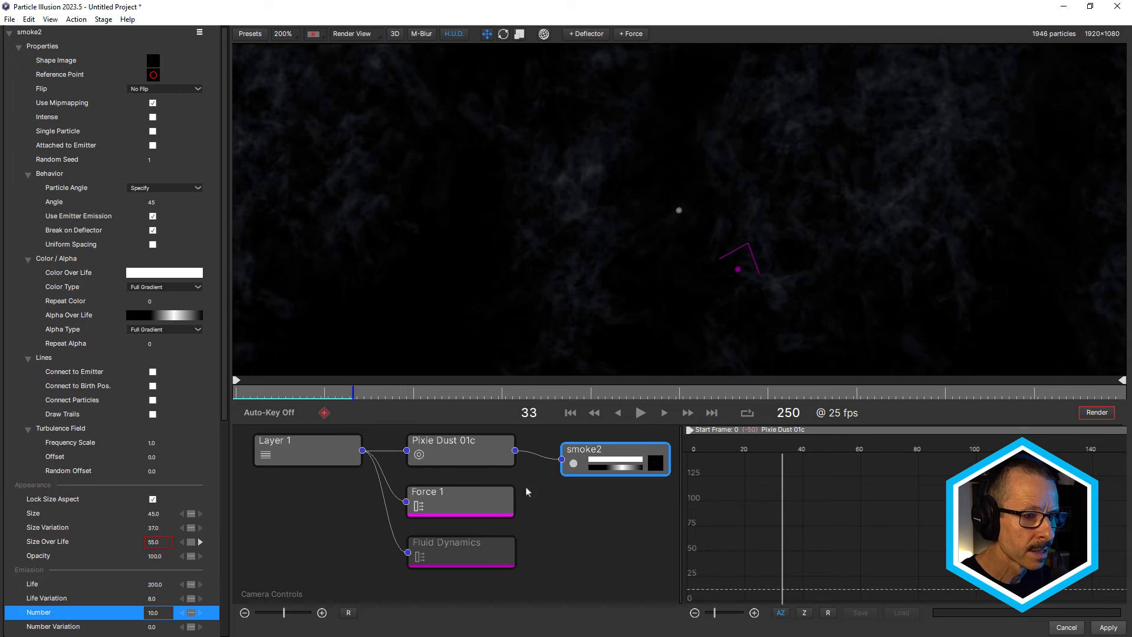
{"action": "left_click", "coordinate": [642, 414]}
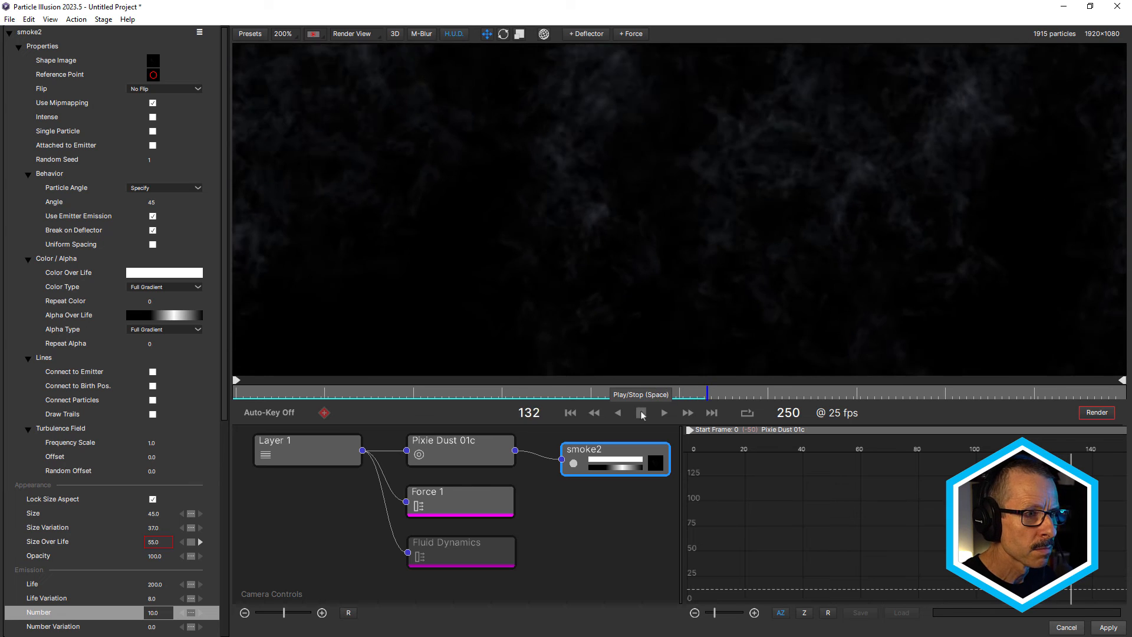
{"action": "left_click", "coordinate": [641, 413]}
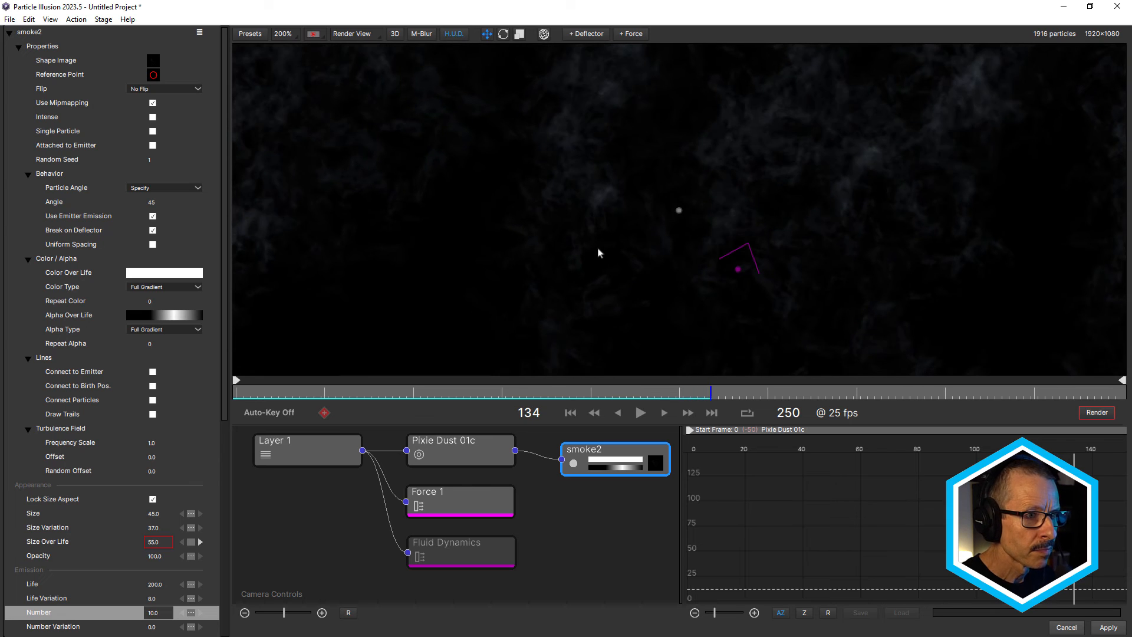
{"action": "left_click", "coordinate": [1109, 628]}
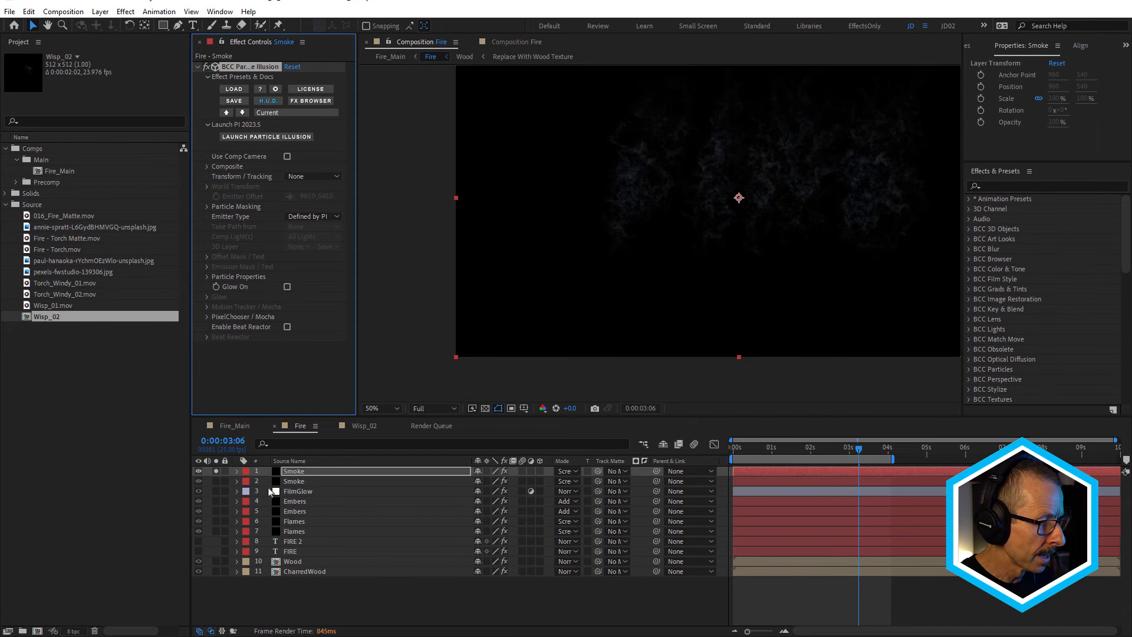
- Try duplicating the top Smoke layer to thicken the wisps, check an earlier frame, and delete the duplicate
{"action": "left_click", "coordinate": [293, 472]}
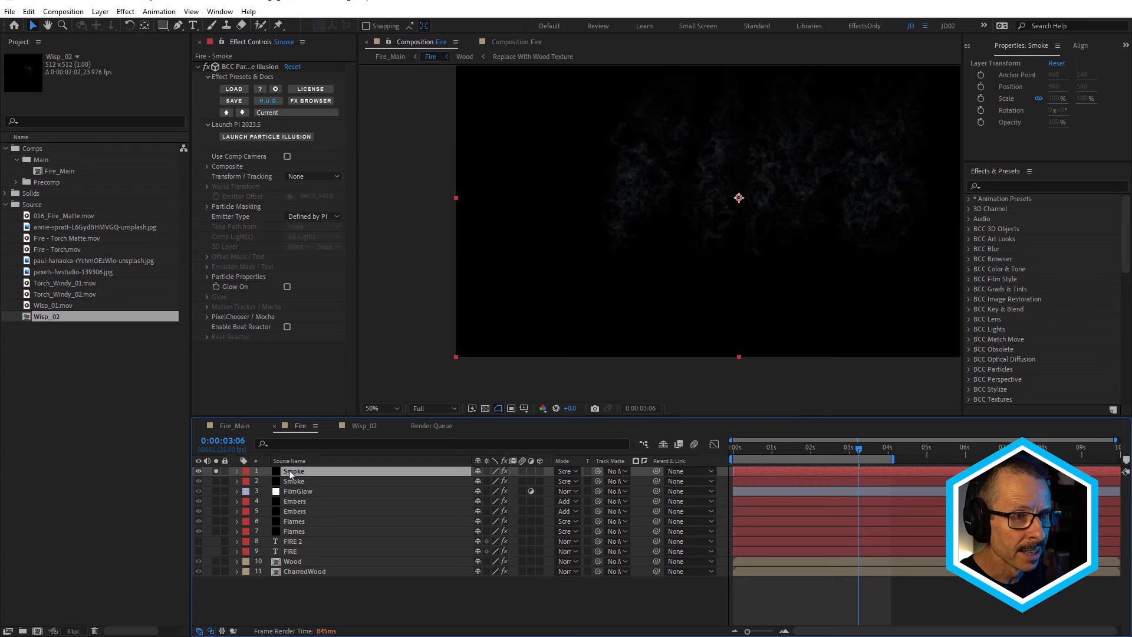
{"action": "key", "text": "ctrl+d"}
{"action": "scroll", "coordinate": [649, 212], "scroll_direction": "up", "scroll_amount": 2}
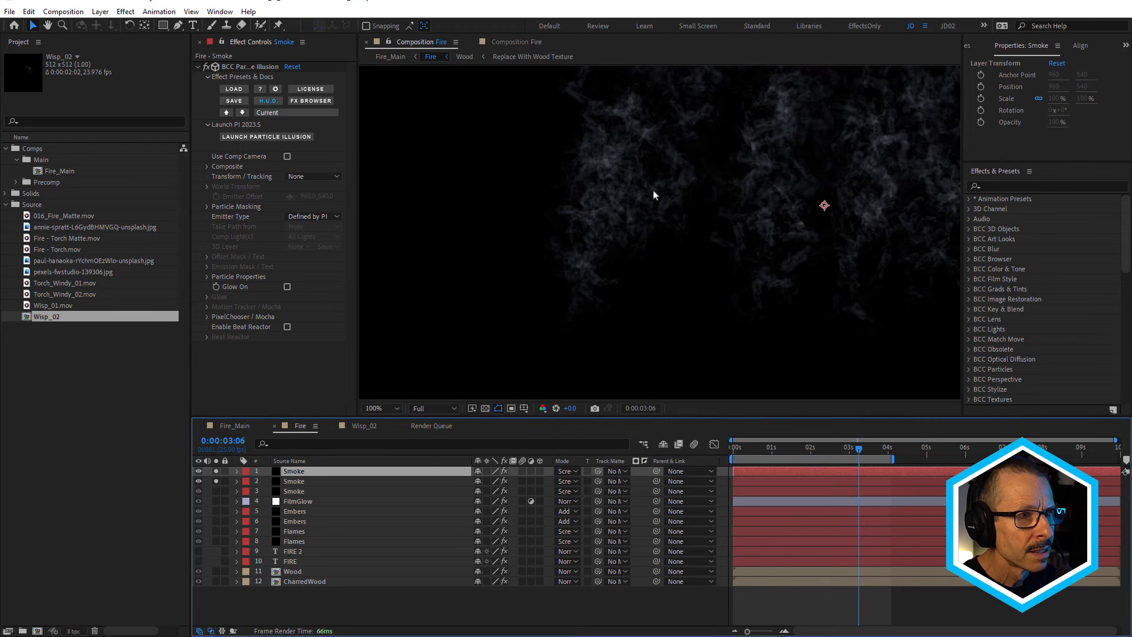
{"action": "left_click", "coordinate": [767, 446]}
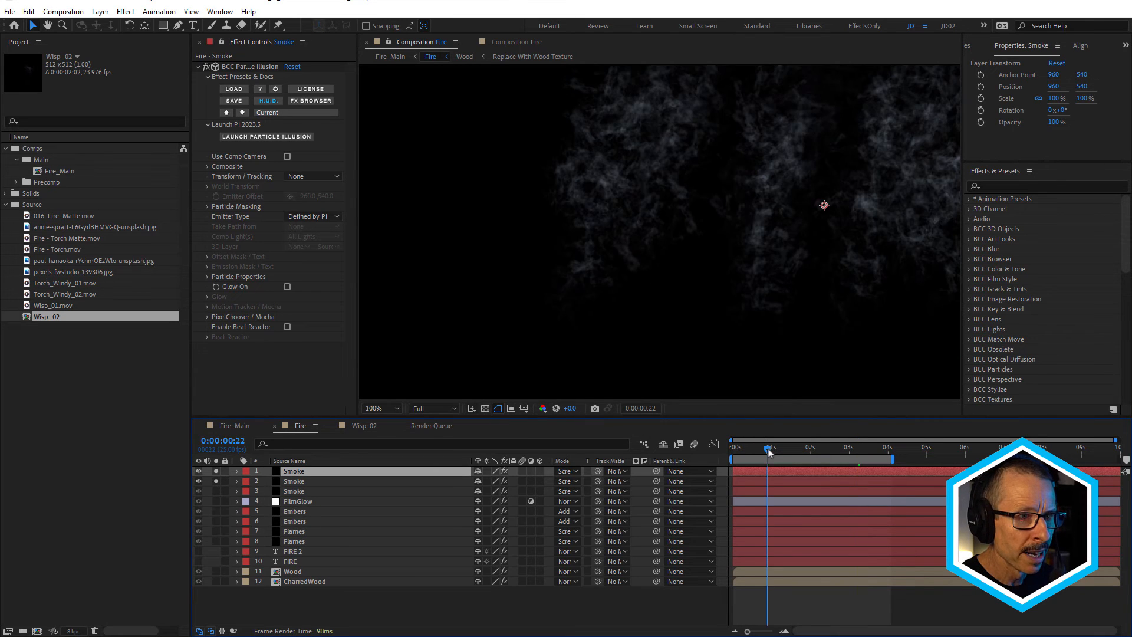
{"action": "key", "text": "Delete"}
- Try a Particle Properties Number of 100 on the top Smoke layer and inspect the smoke over the first two seconds
{"action": "left_click", "coordinate": [296, 469]}
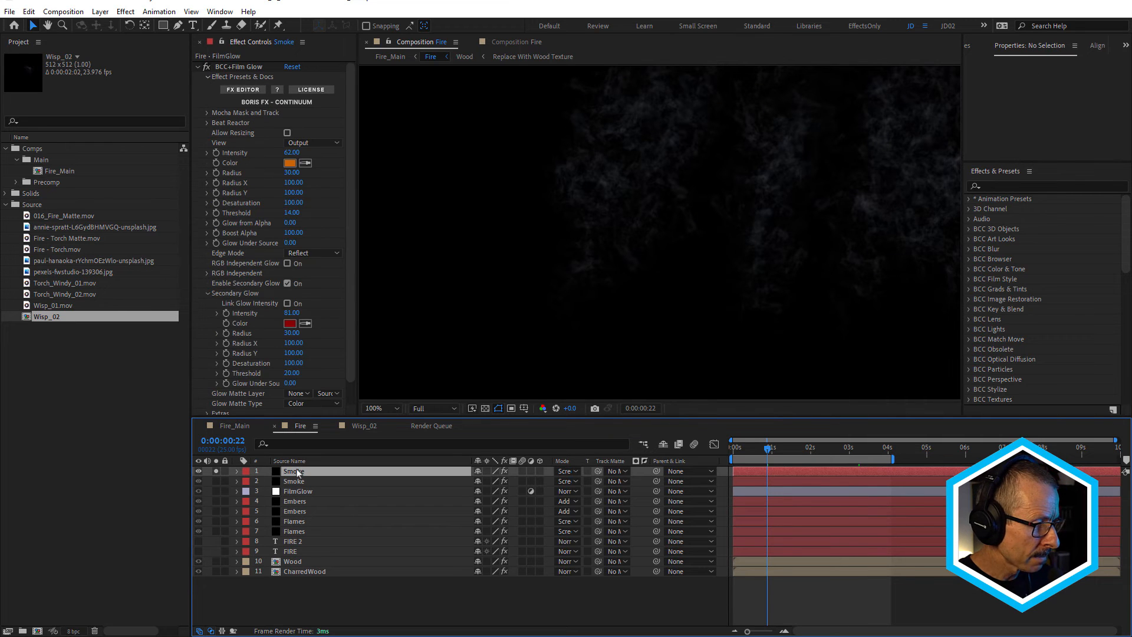
{"action": "left_click", "coordinate": [207, 277]}
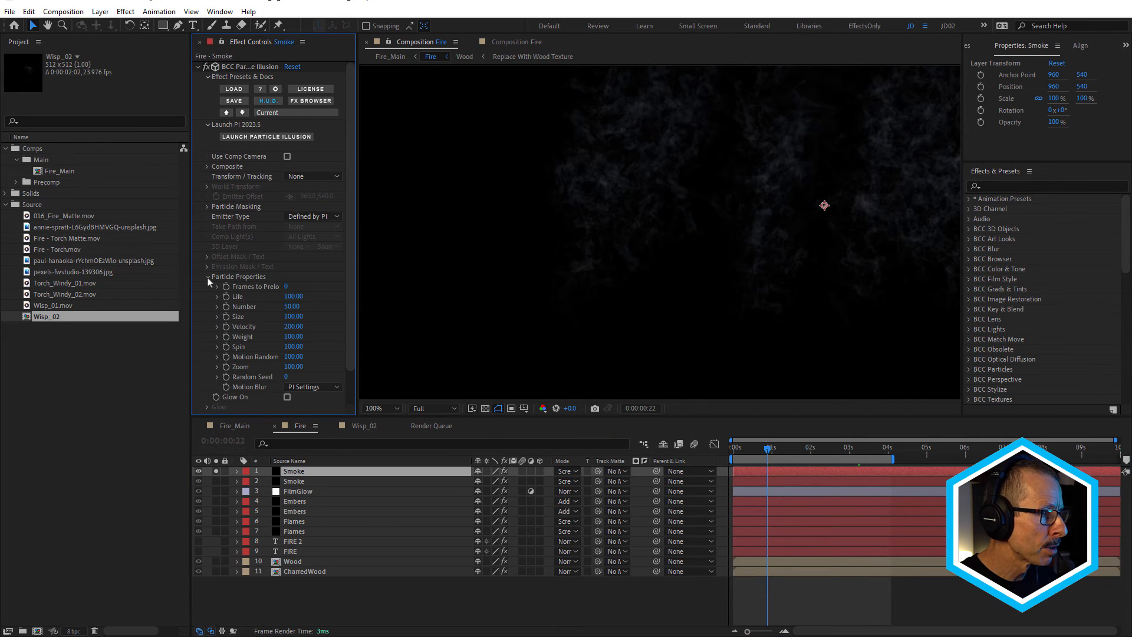
{"action": "left_click", "coordinate": [292, 309]}
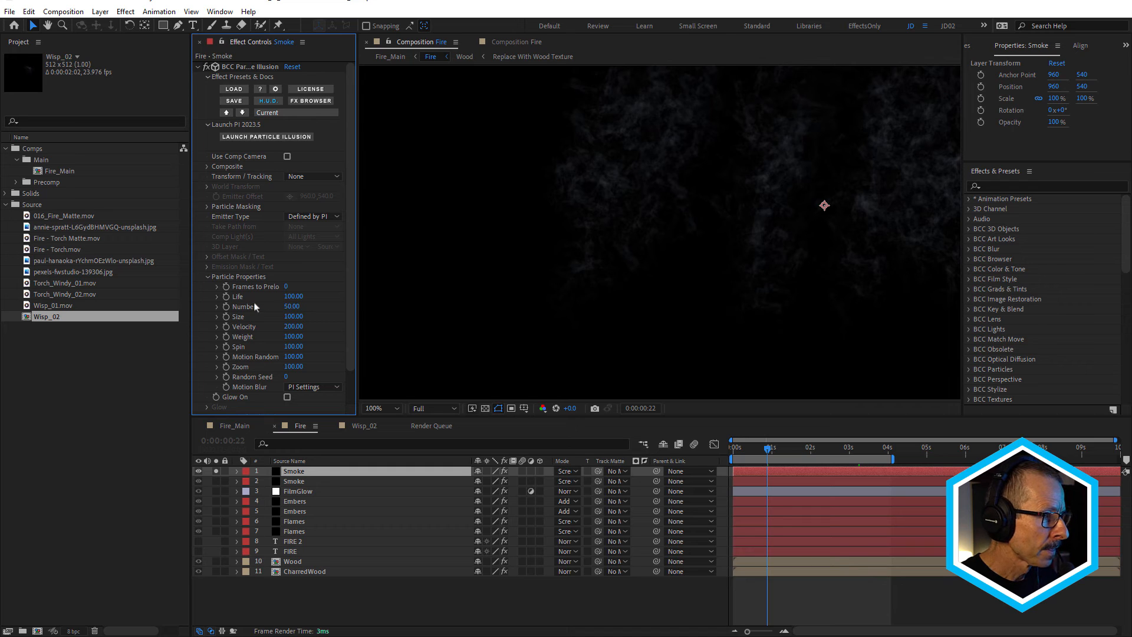
{"action": "left_click", "coordinate": [293, 307]}
{"action": "type", "text": "10"}
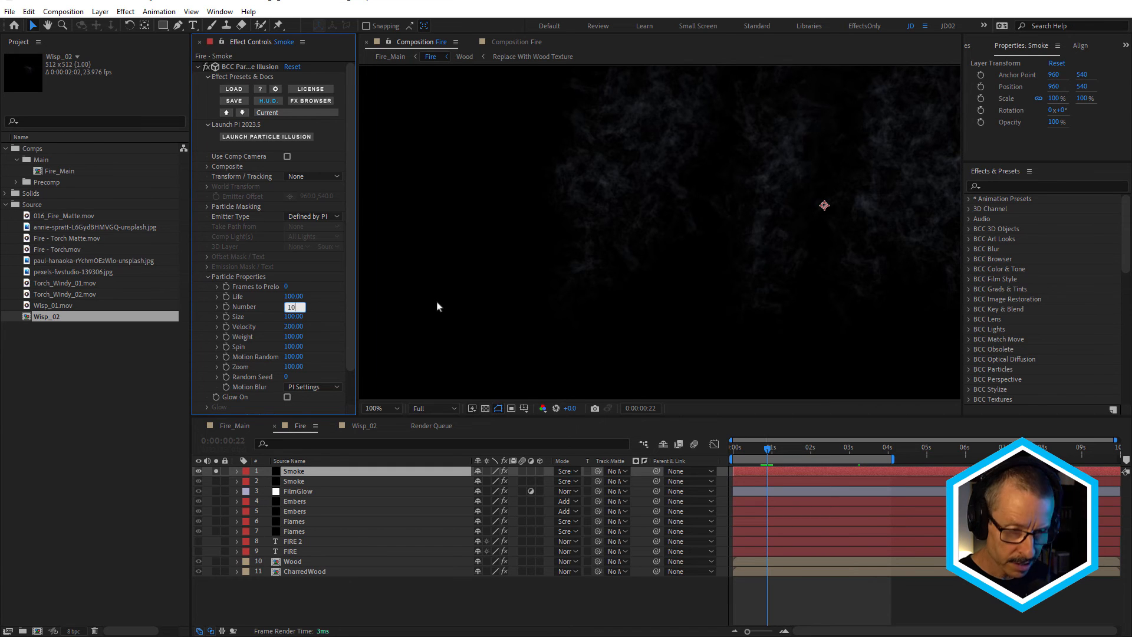
{"action": "type", "text": "0"}
{"action": "key", "text": "Return"}
{"action": "key", "text": "Return"}
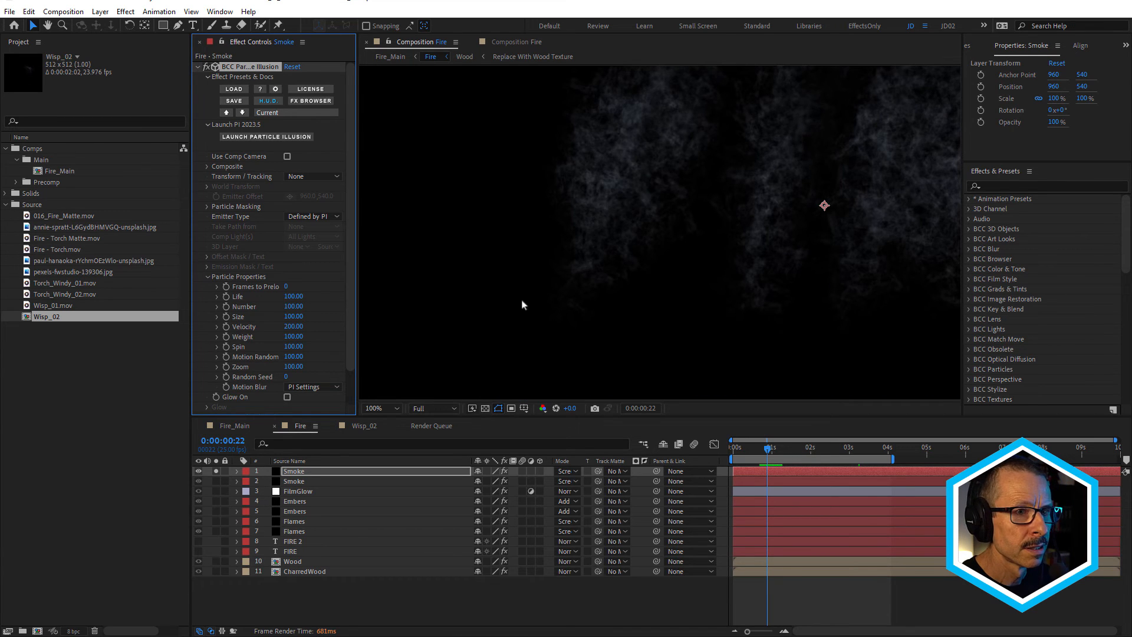
{"action": "scroll", "coordinate": [726, 202], "scroll_direction": "down", "scroll_amount": 2}
{"action": "left_click", "coordinate": [749, 447]}
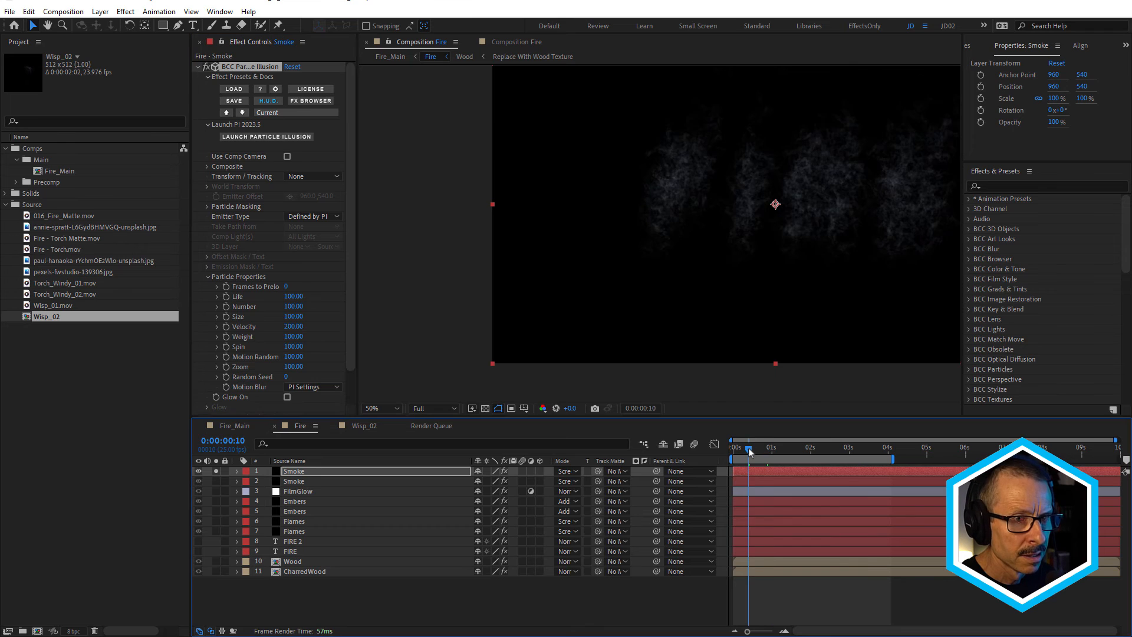
{"action": "left_click_drag", "start_coordinate": [755, 452], "coordinate": [807, 457]}
{"action": "scroll", "coordinate": [671, 158], "scroll_direction": "up", "scroll_amount": 2}
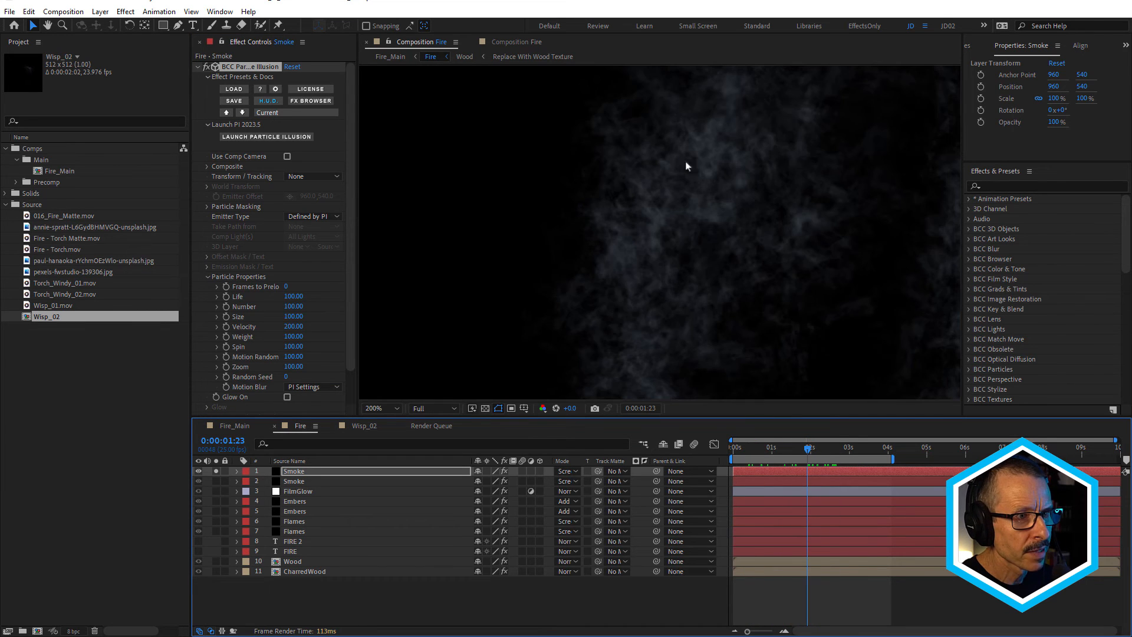
- Set the top Smoke layer's particle Number to 25 and inspect the thinner wisps
{"action": "left_click", "coordinate": [293, 307]}
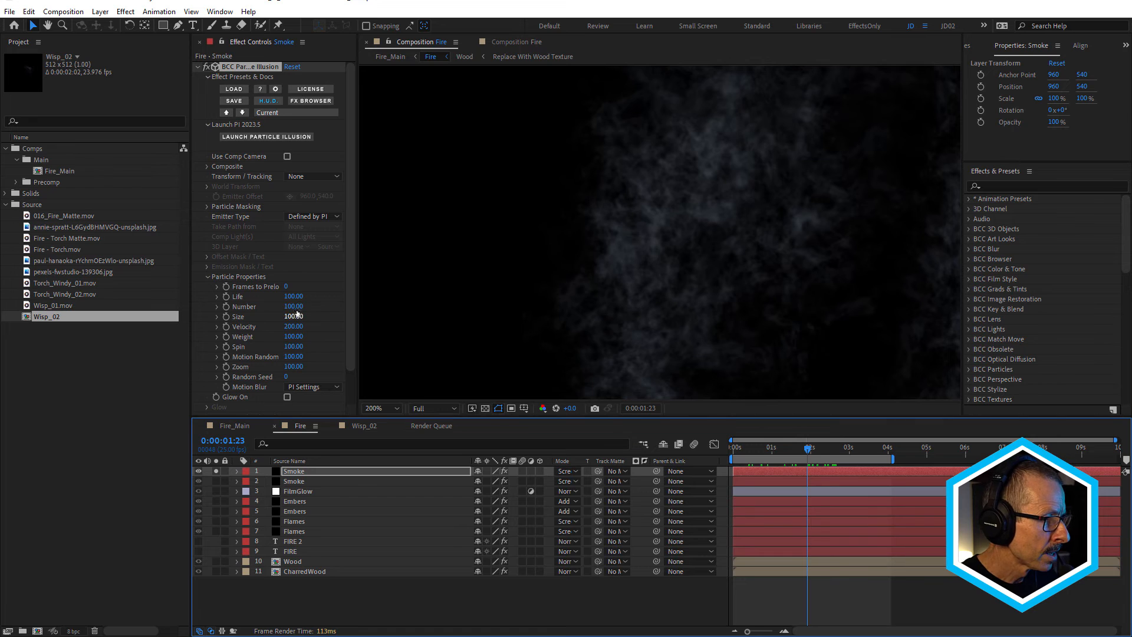
{"action": "key", "text": "Return"}
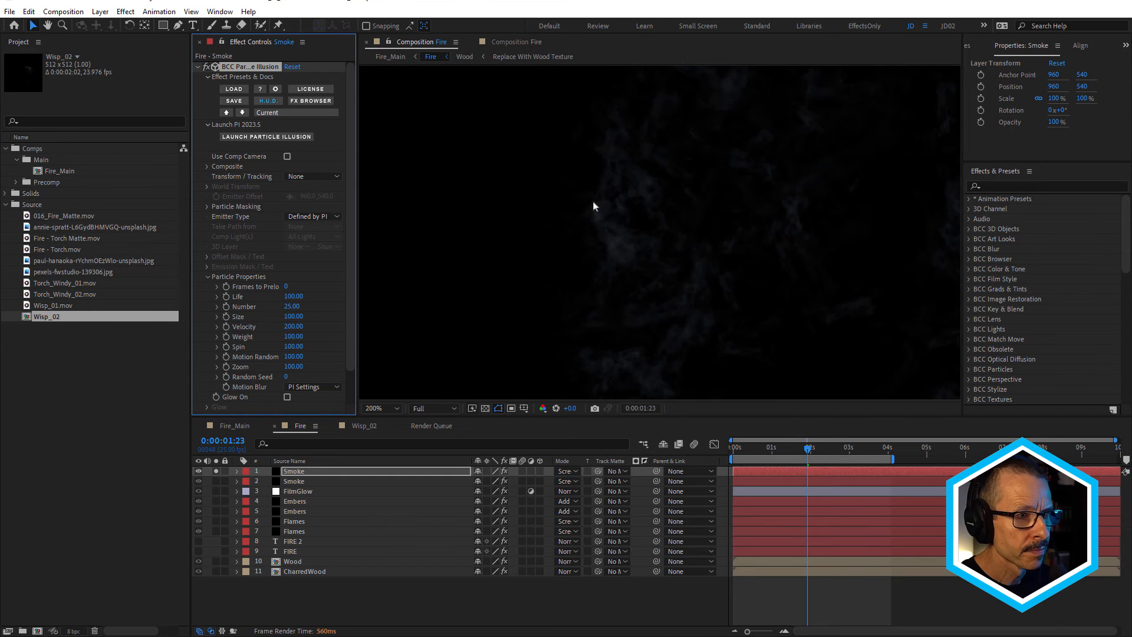
{"action": "scroll", "coordinate": [592, 200], "scroll_direction": "down", "scroll_amount": 2}
{"action": "left_click", "coordinate": [291, 472]}
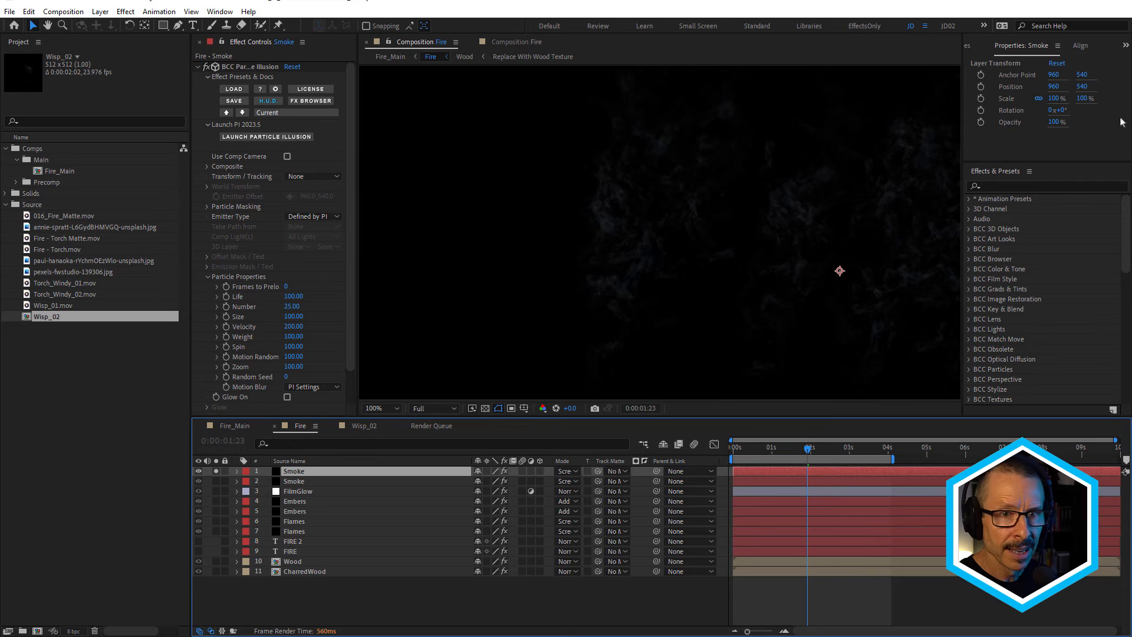
- Add a Levels effect to the top Smoke layer and widen the effect settings area
{"action": "left_click", "coordinate": [992, 187]}
{"action": "type", "text": "levels"}
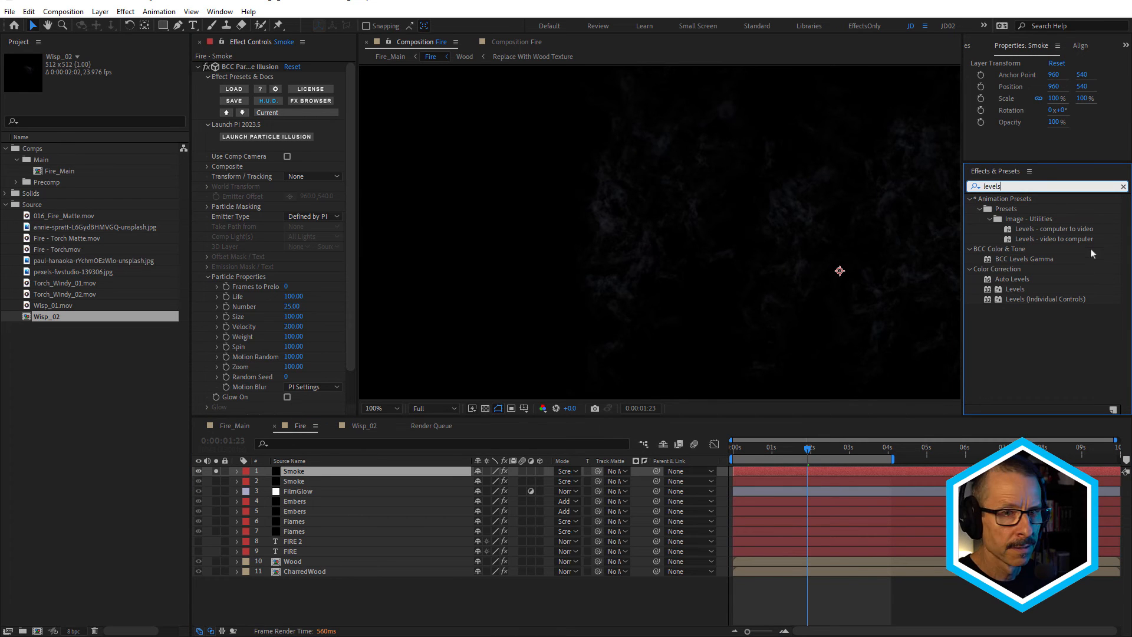
{"action": "double_click", "coordinate": [1015, 288]}
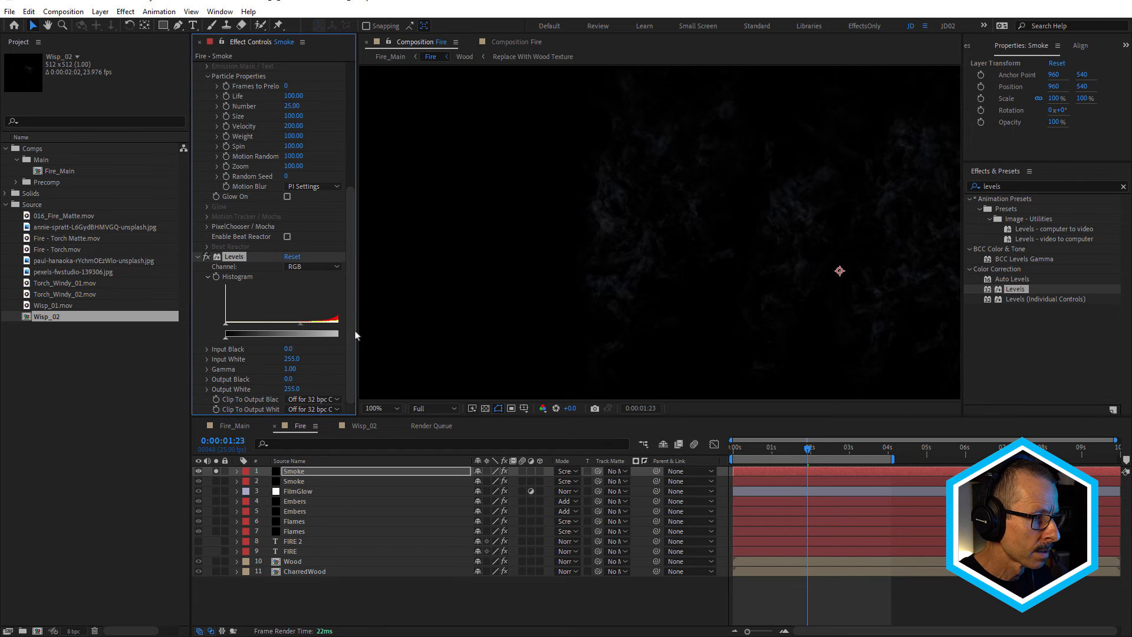
{"action": "left_click_drag", "start_coordinate": [355, 330], "coordinate": [477, 330]}
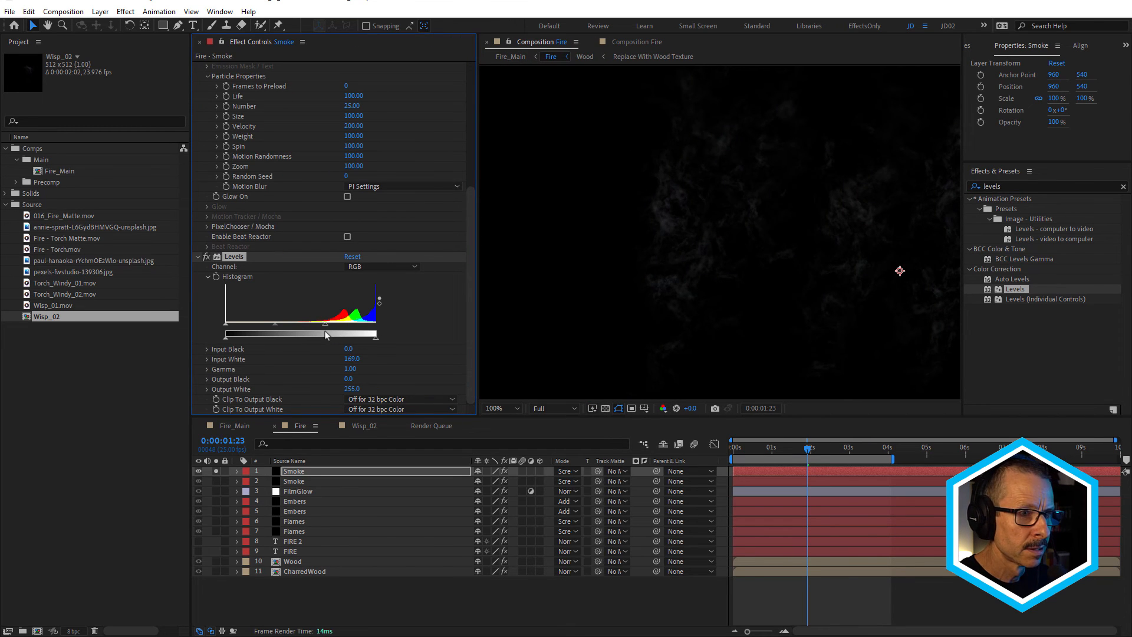
- Set Levels on the top Smoke layer to the Alpha channel with Alpha Input White at 152, and preview the wisps up close
{"action": "left_click", "coordinate": [377, 268]}
{"action": "left_click", "coordinate": [370, 331]}
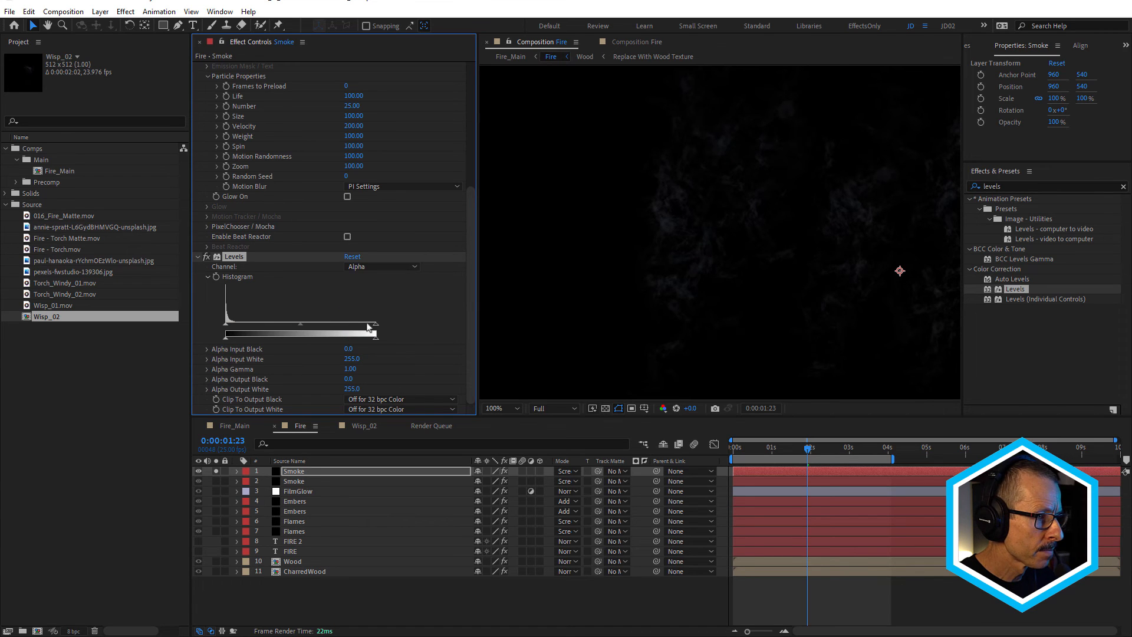
{"action": "left_click_drag", "start_coordinate": [362, 328], "coordinate": [631, 425]}
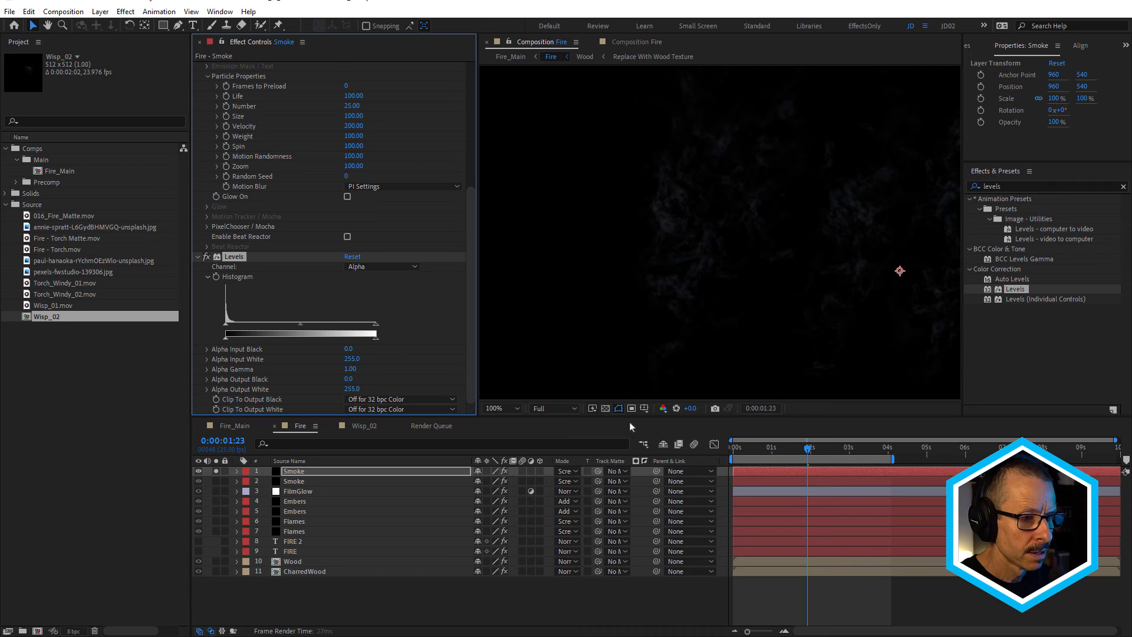
{"action": "left_click_drag", "start_coordinate": [776, 452], "coordinate": [796, 454]}
{"action": "left_click_drag", "start_coordinate": [374, 330], "coordinate": [316, 331]}
{"action": "left_click_drag", "start_coordinate": [755, 450], "coordinate": [789, 456]}
{"action": "key", "text": "space"}
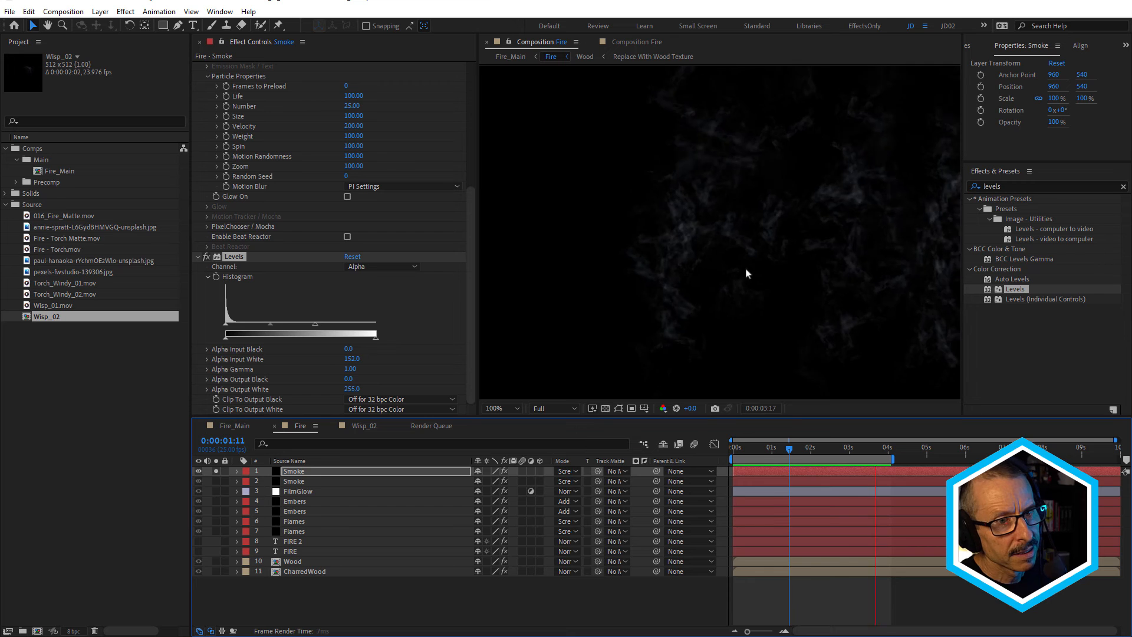
{"action": "scroll", "coordinate": [707, 233], "scroll_direction": "up", "scroll_amount": 2}
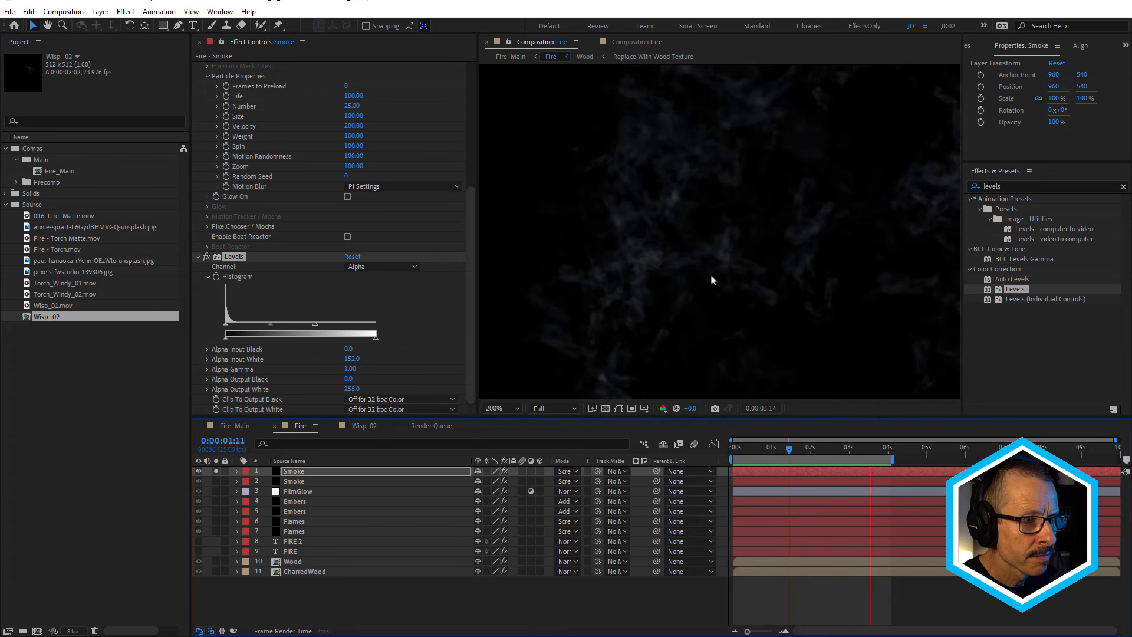
{"action": "key", "text": "space"}
- Apply the BCC+Blur effect to the top Smoke layer
{"action": "left_click", "coordinate": [302, 471]}
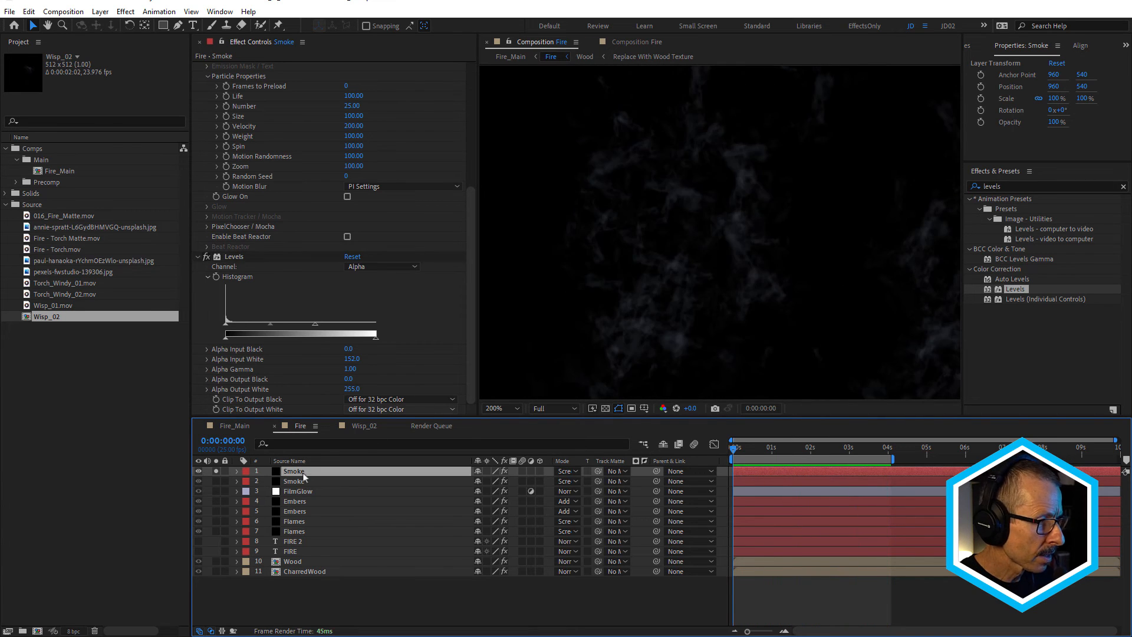
{"action": "left_click", "coordinate": [1017, 186]}
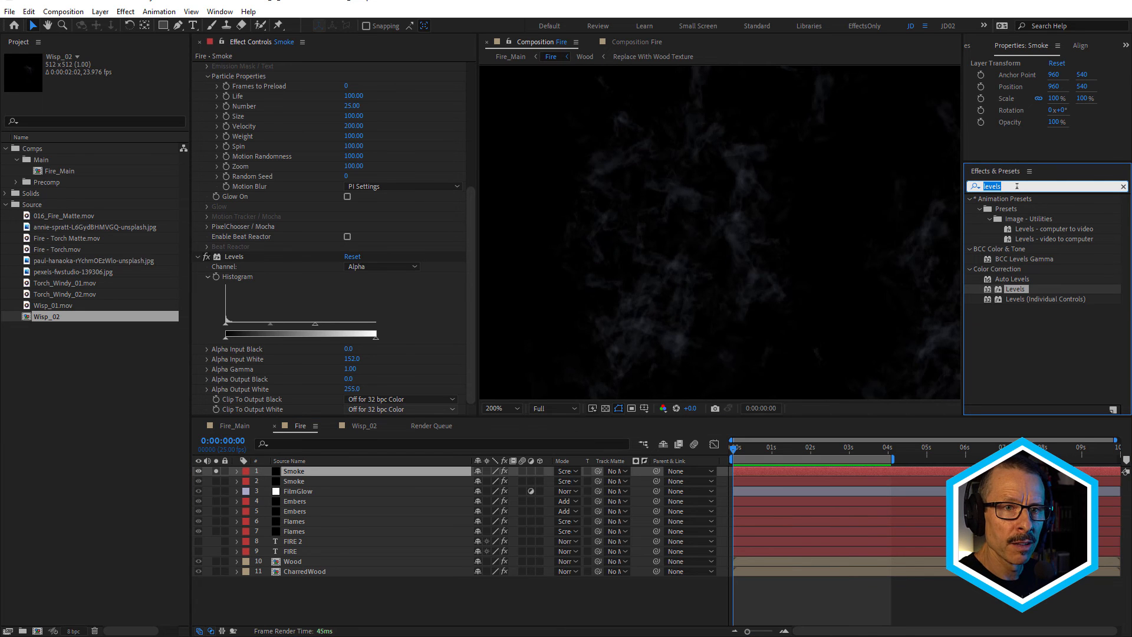
{"action": "type", "text": "bcc b"}
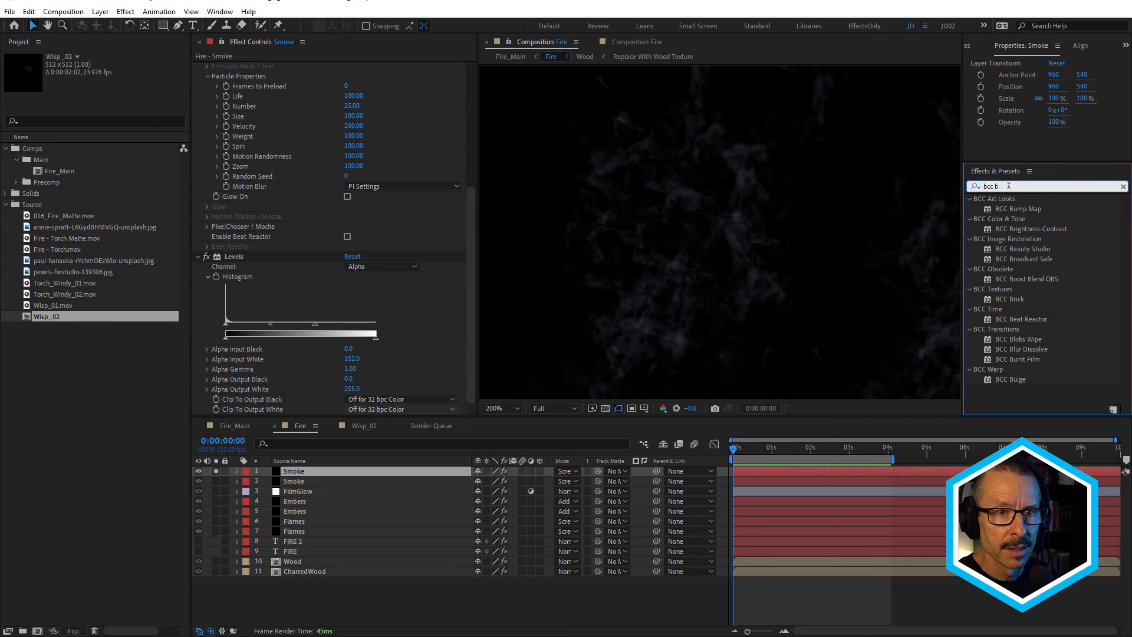
{"action": "type", "text": "blur"}
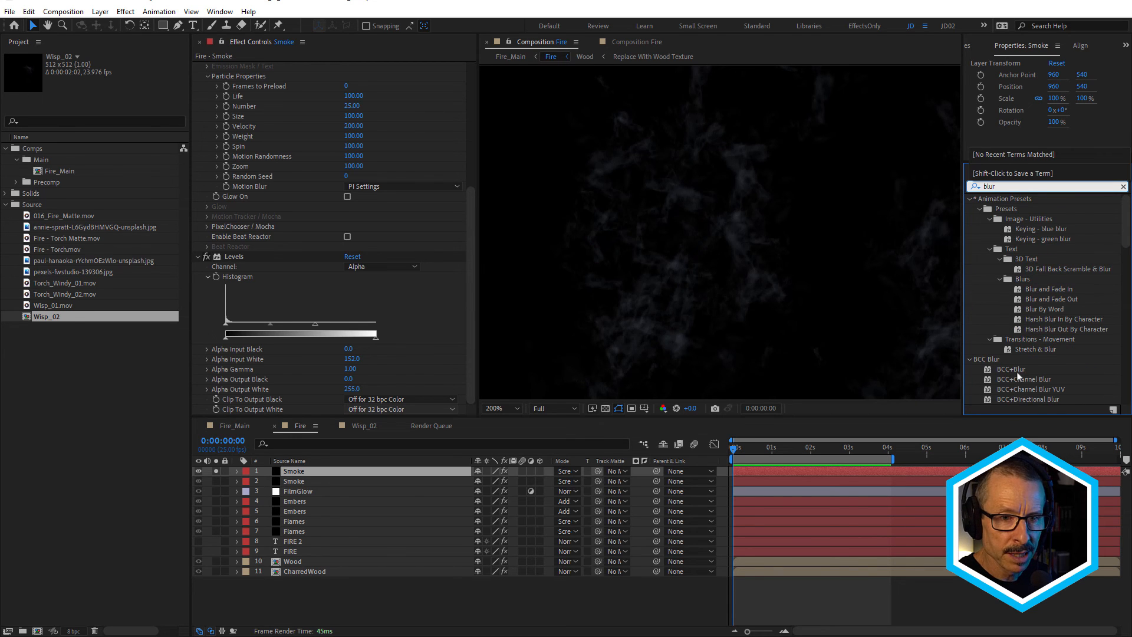
{"action": "double_click", "coordinate": [1017, 372]}
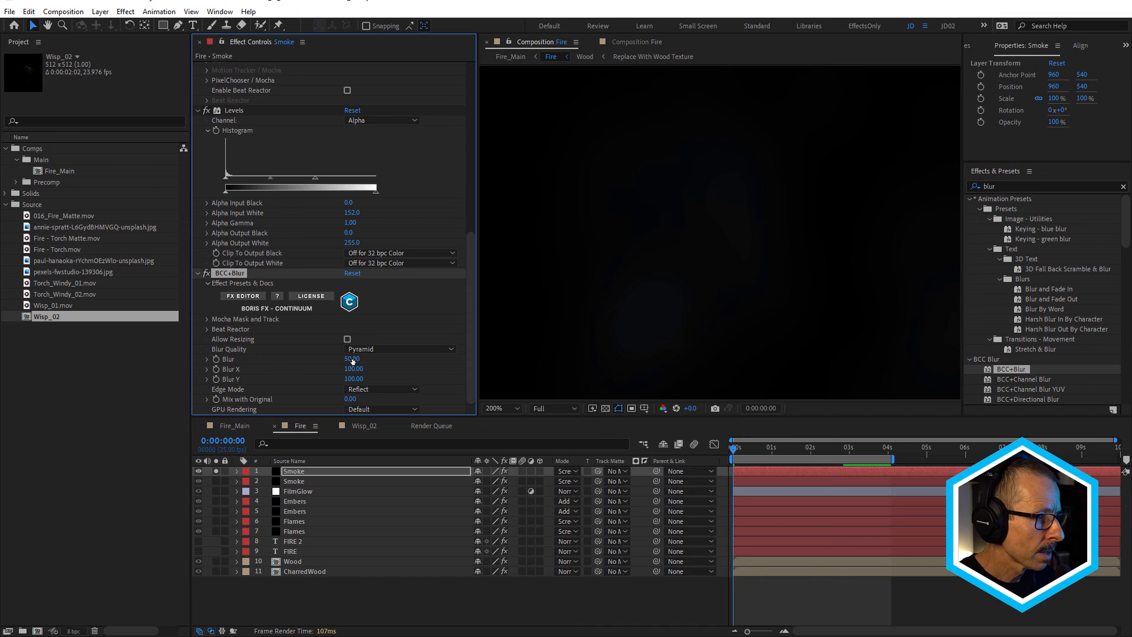
- Set the BCC+Blur quality to Gaussian and its Blur amount to 2, and preview the softened wisps from the start
{"action": "left_click", "coordinate": [360, 349]}
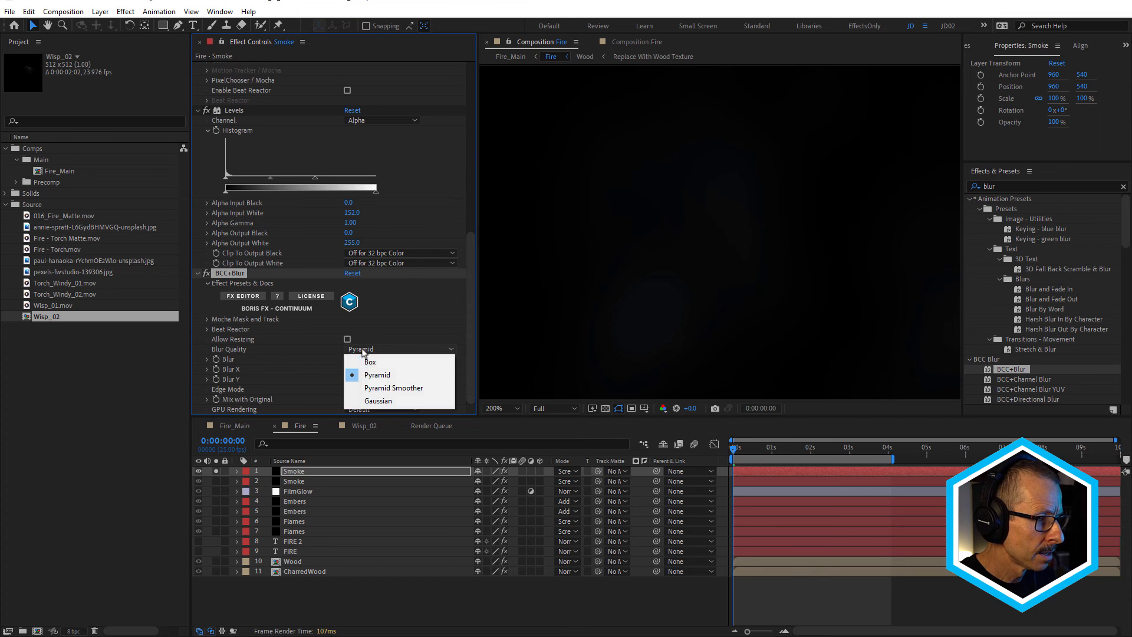
{"action": "left_click", "coordinate": [363, 401]}
{"action": "left_click_drag", "start_coordinate": [326, 358], "coordinate": [320, 360]}
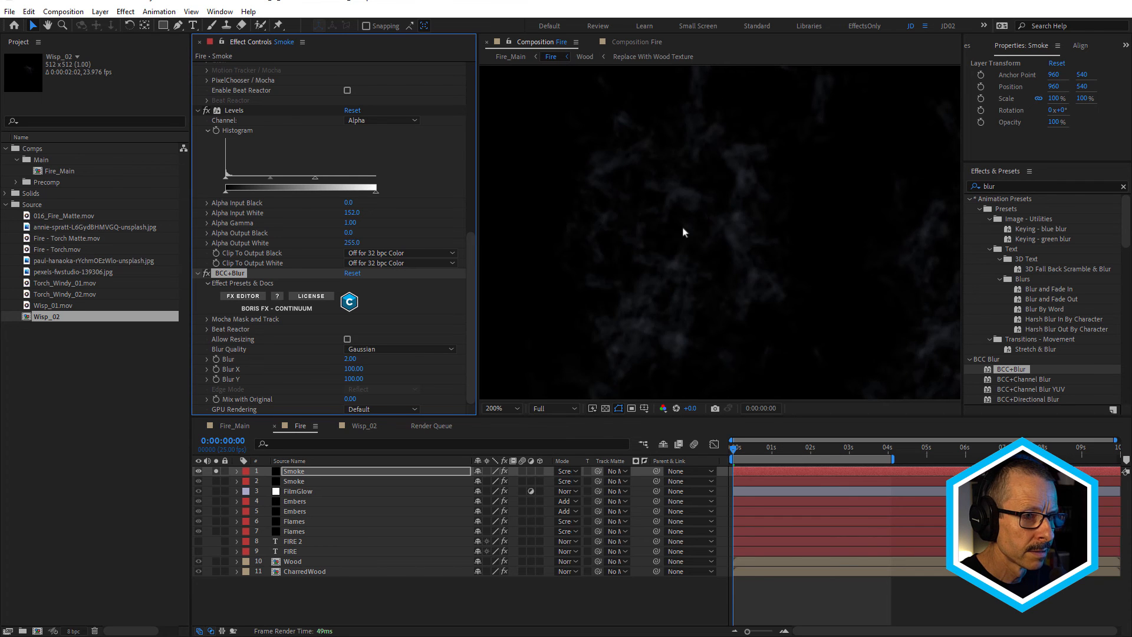
{"action": "scroll", "coordinate": [684, 232], "scroll_direction": "down", "scroll_amount": 2}
{"action": "mouse_move", "coordinate": [740, 451]}
{"action": "left_mouse_down"}
{"action": "mouse_move", "coordinate": [759, 451]}
{"action": "mouse_move", "coordinate": [719, 453]}
{"action": "left_mouse_up"}
{"action": "key", "text": "space"}
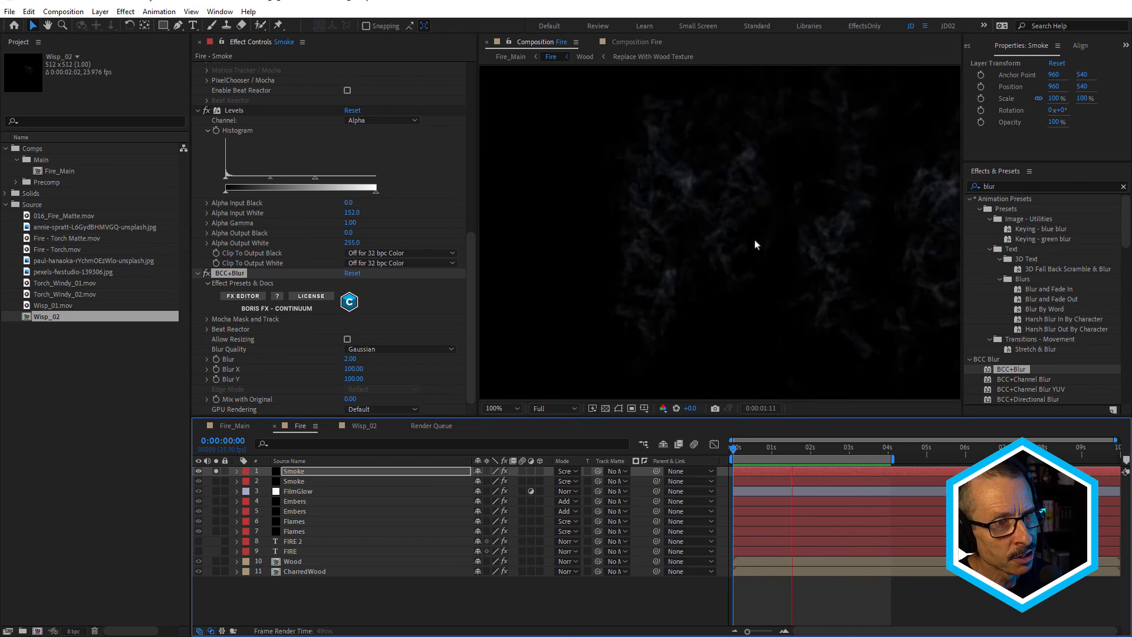
{"action": "key", "text": "space"}
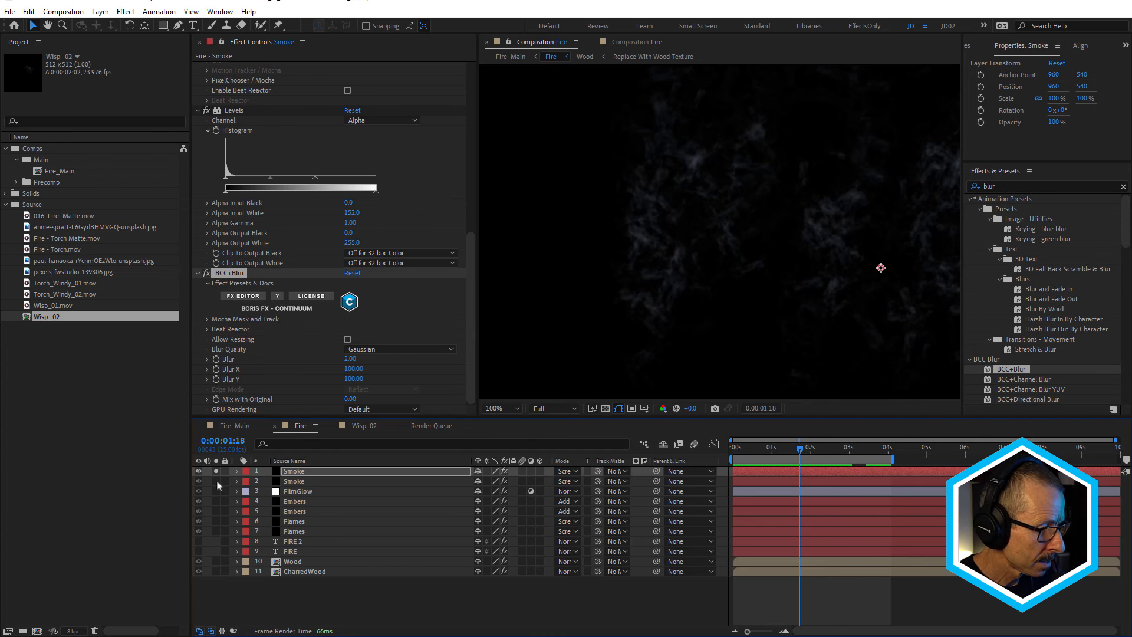
- Solo the second Smoke layer along with the top one, switching the top layer's solo off and on to compare them
{"action": "left_click", "coordinate": [217, 481]}
{"action": "left_click", "coordinate": [216, 471]}
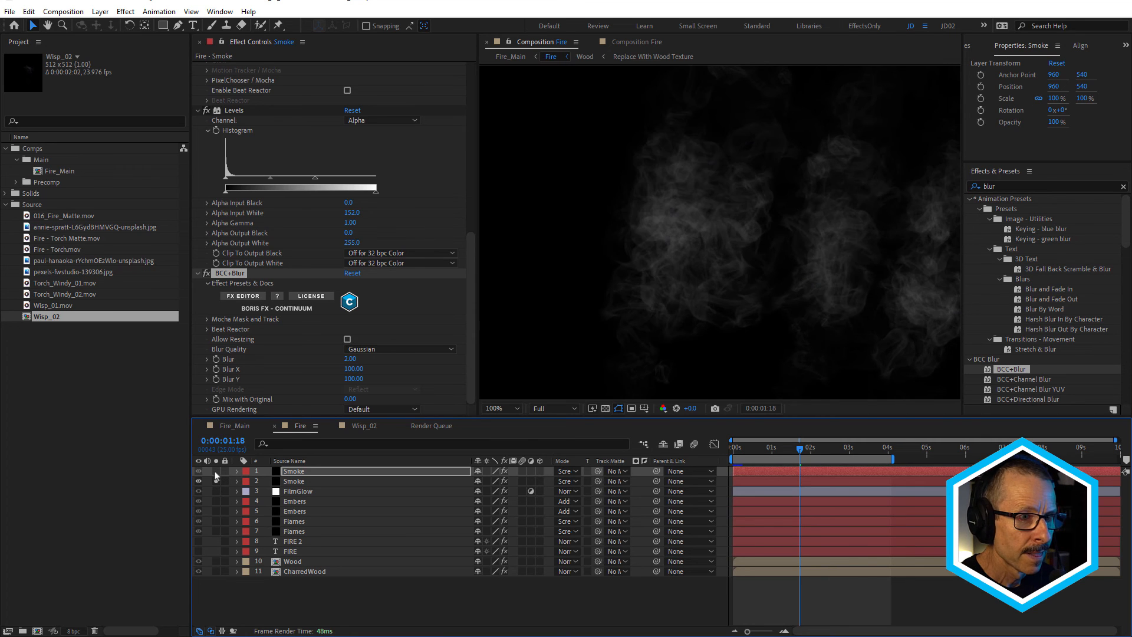
{"action": "left_click", "coordinate": [216, 471]}
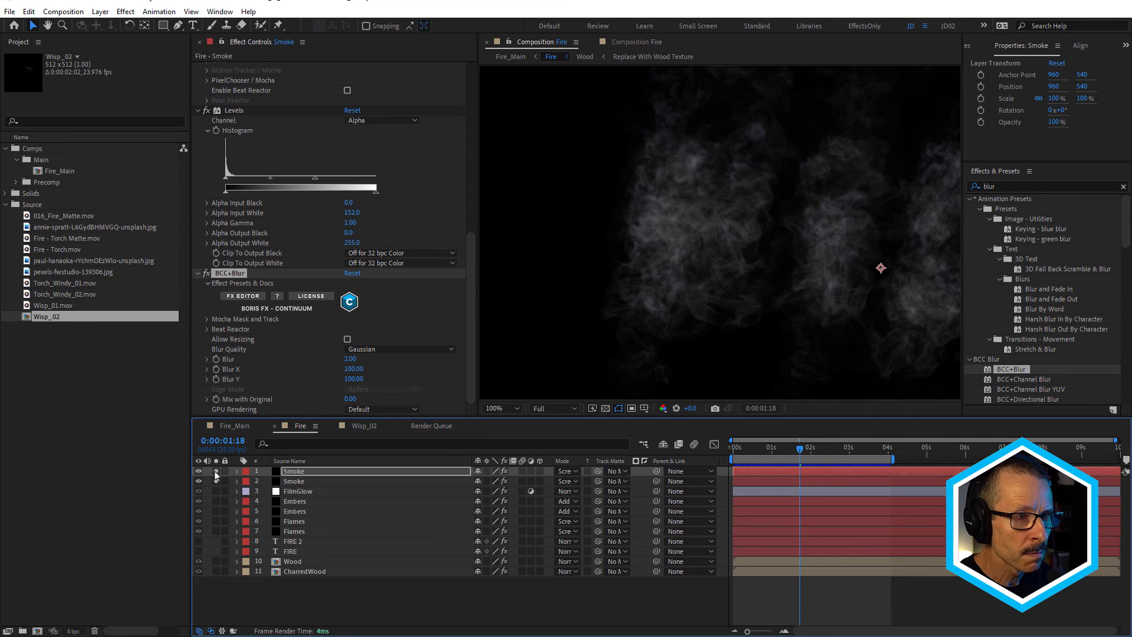
- Reduce the second Smoke layer's particle Number to 23 and preview both smoke layers together at several zoom levels
{"action": "left_click", "coordinate": [301, 481]}
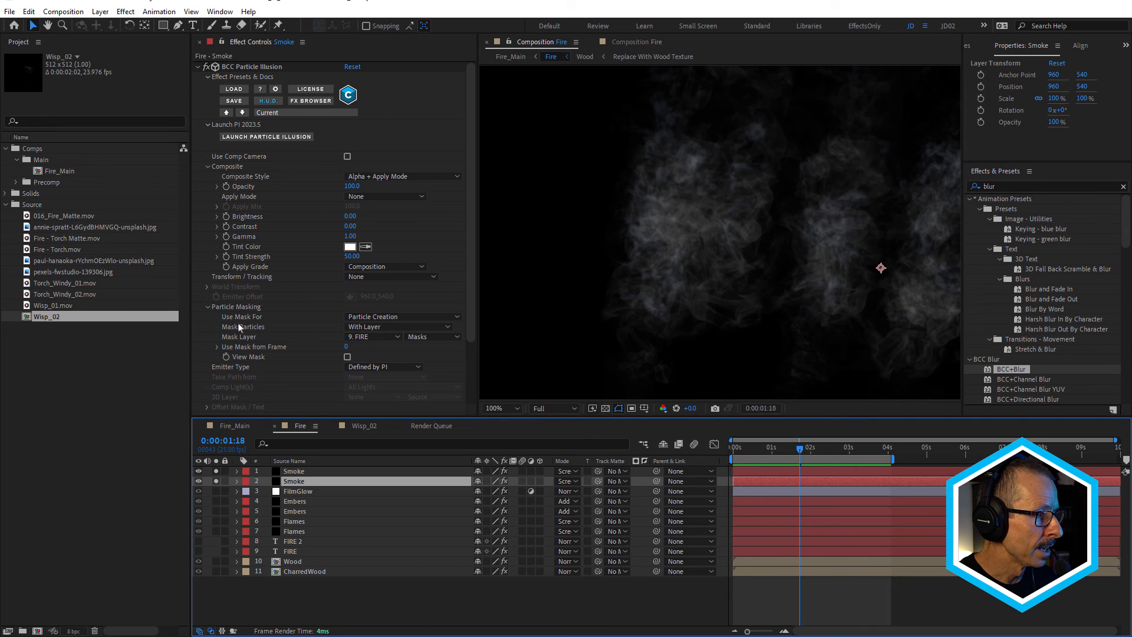
{"action": "scroll", "coordinate": [246, 301], "scroll_direction": "down", "scroll_amount": 3}
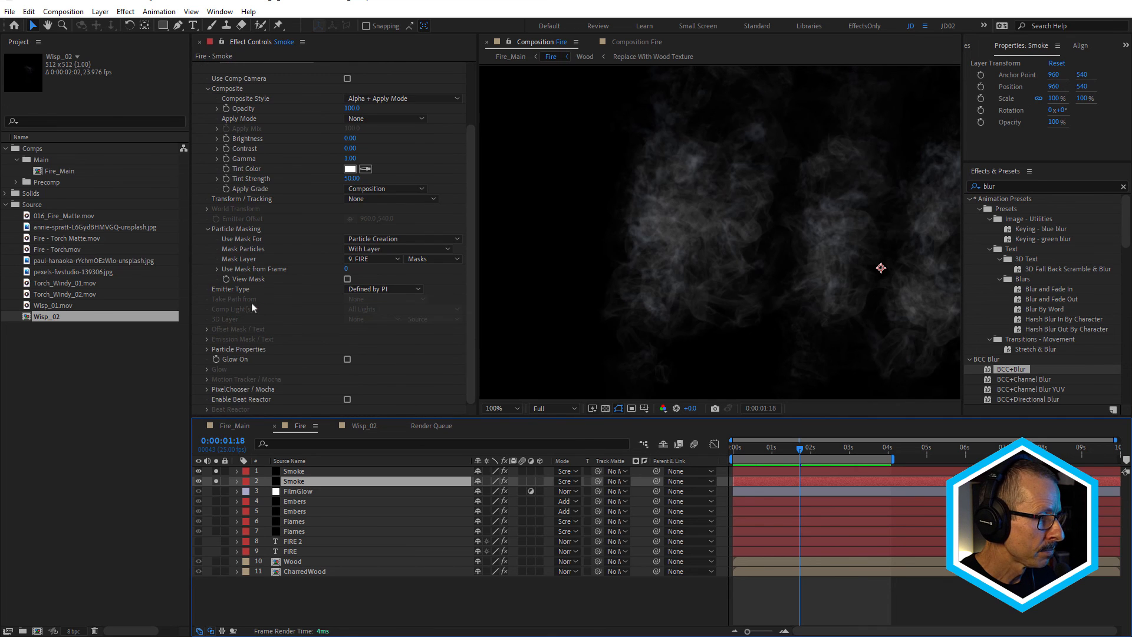
{"action": "left_click", "coordinate": [208, 349]}
{"action": "scroll", "coordinate": [207, 348], "scroll_direction": "down", "scroll_amount": 2}
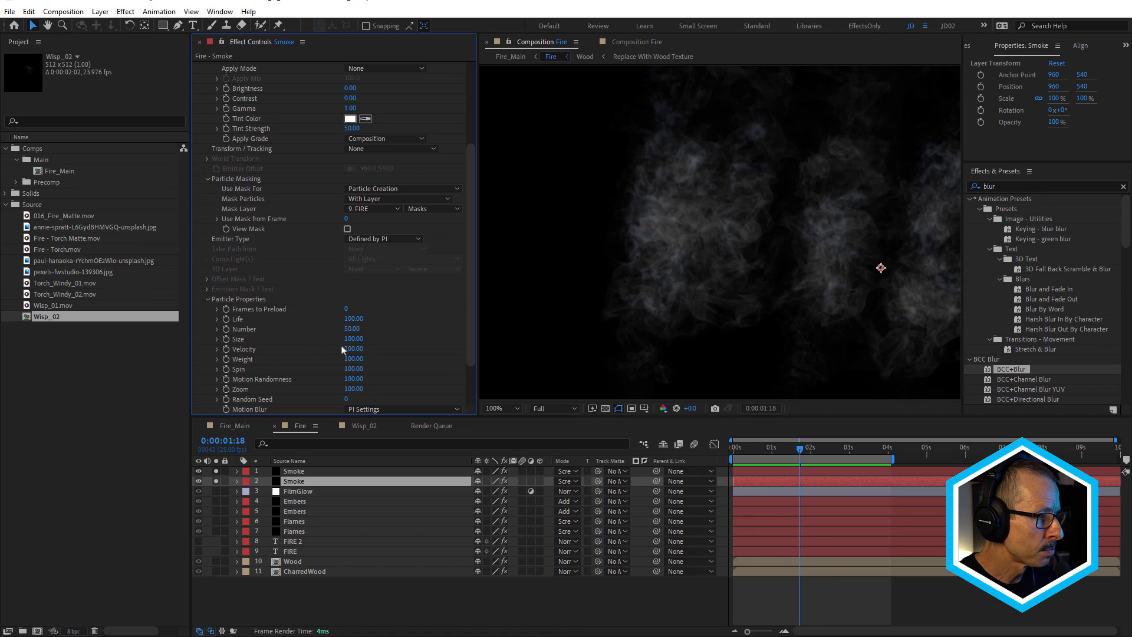
{"action": "left_click_drag", "start_coordinate": [354, 329], "coordinate": [341, 331]}
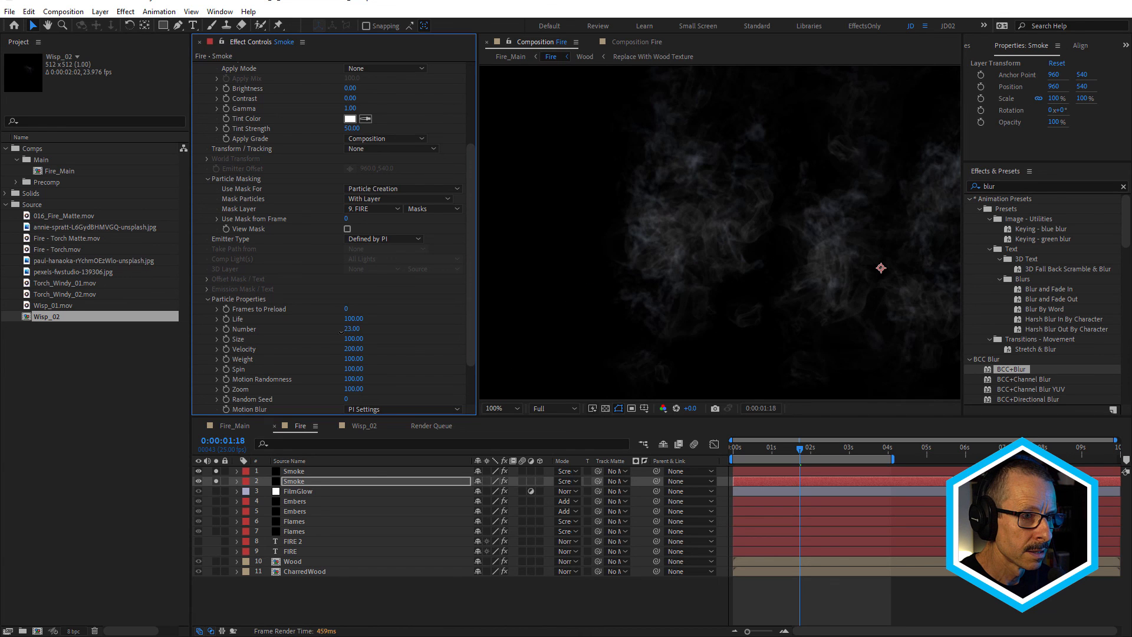
{"action": "scroll", "coordinate": [825, 212], "scroll_direction": "down", "scroll_amount": 2}
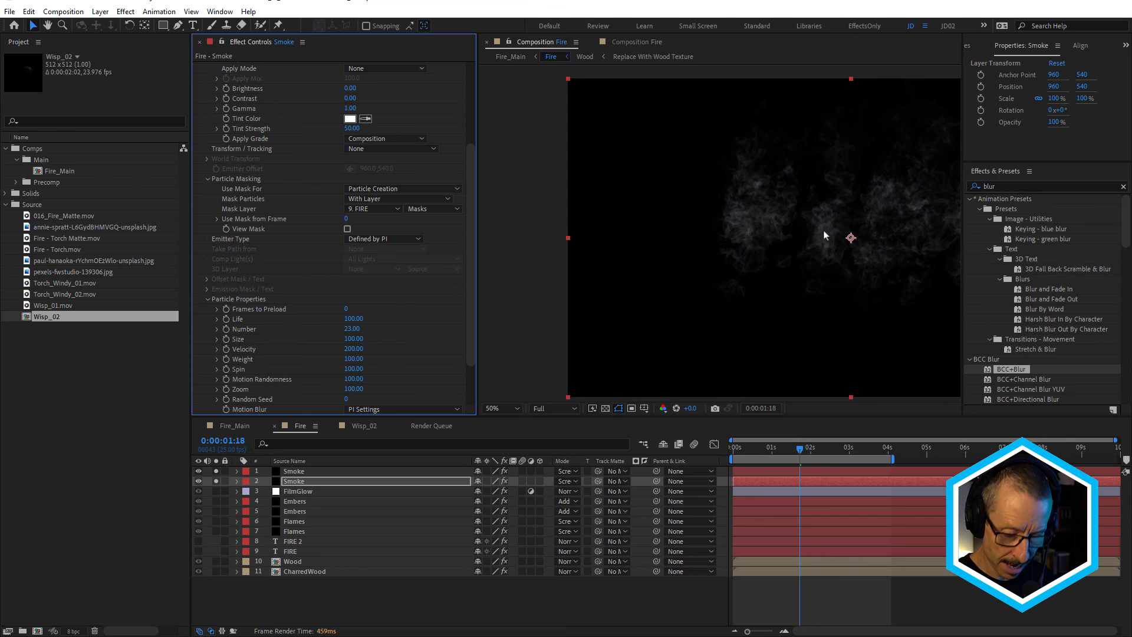
{"action": "key", "text": "space"}
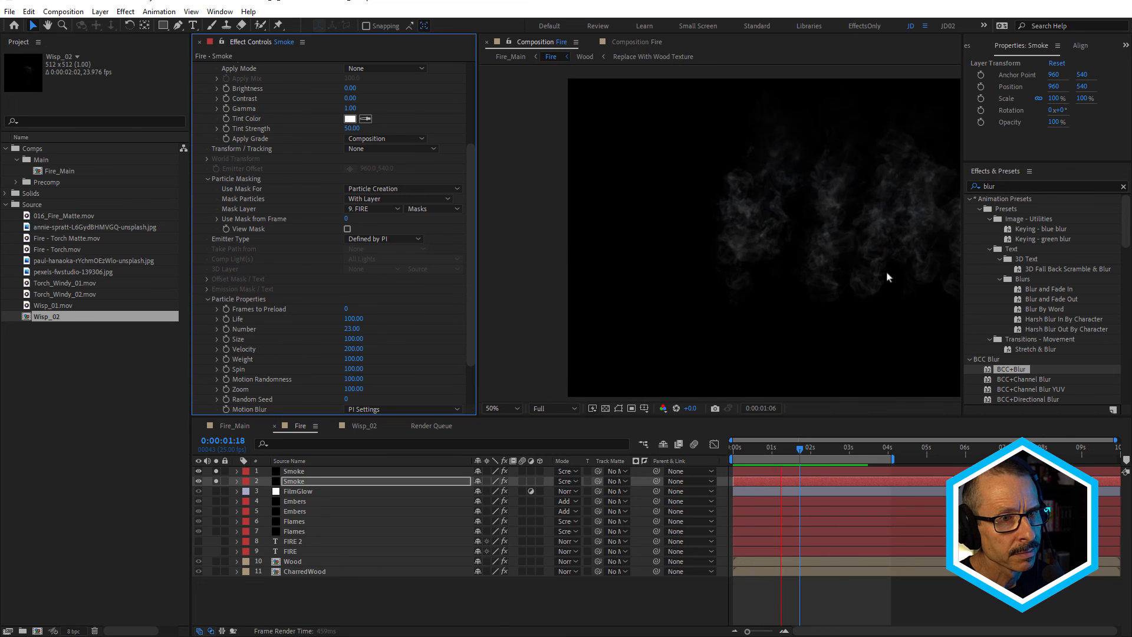
{"action": "scroll", "coordinate": [849, 225], "scroll_direction": "up", "scroll_amount": 2}
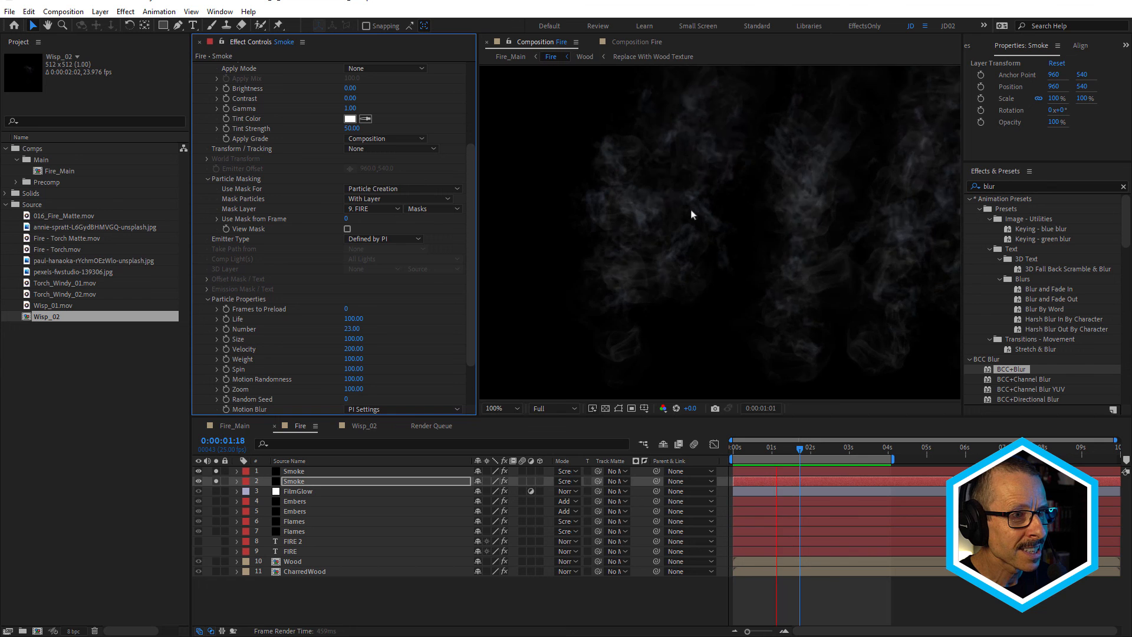
{"action": "scroll", "coordinate": [636, 230], "scroll_direction": "up", "scroll_amount": 2}
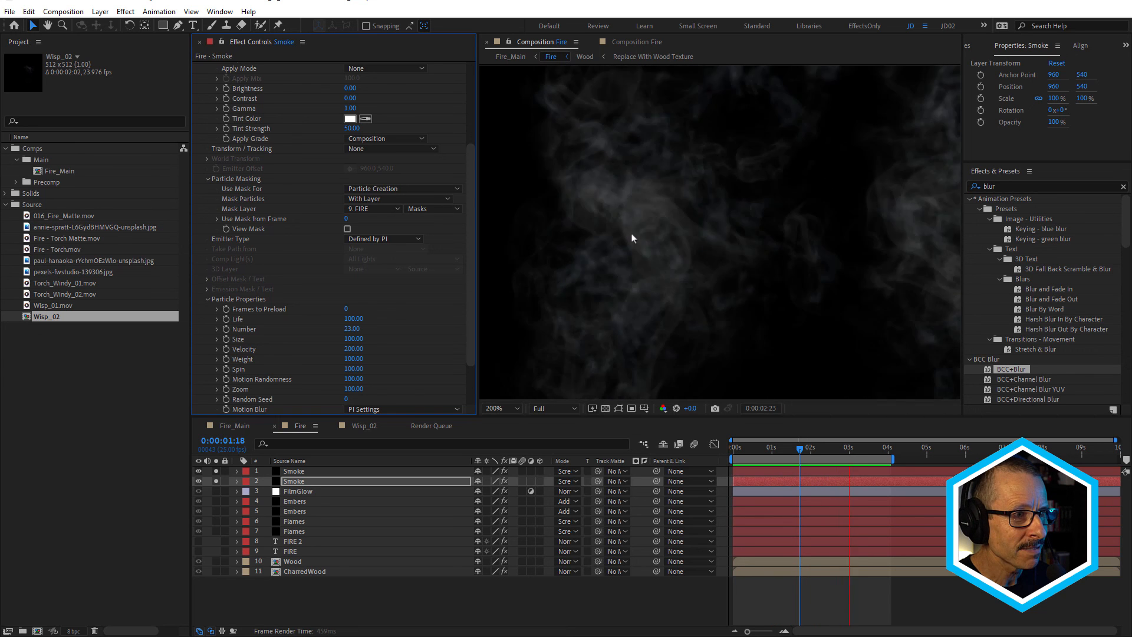